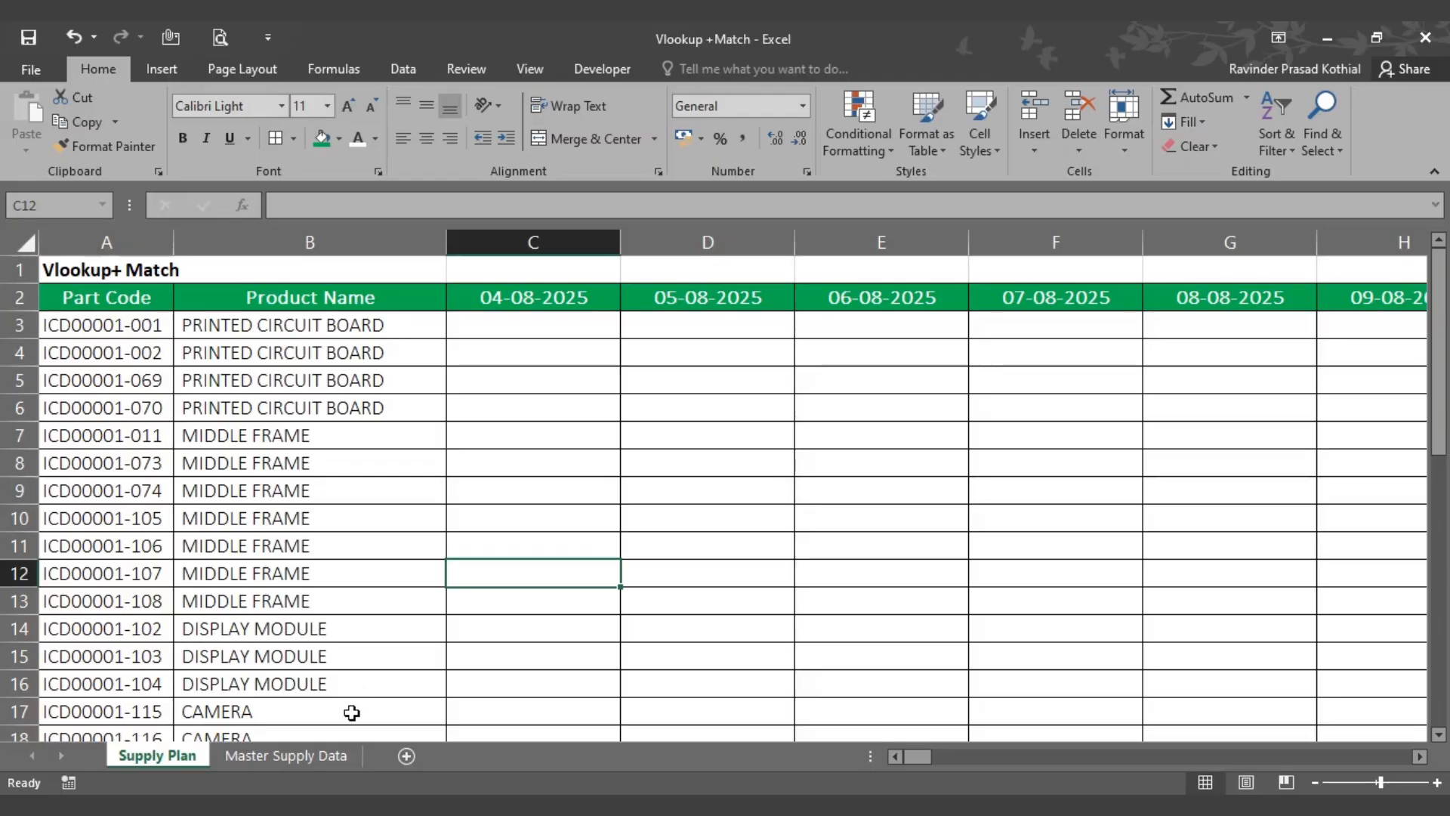
Step: Examine the table in the Master Supply Data sheet and the product names and date headers in the Supply Plan sheet
{"action": "left_click", "coordinate": [471, 688]}
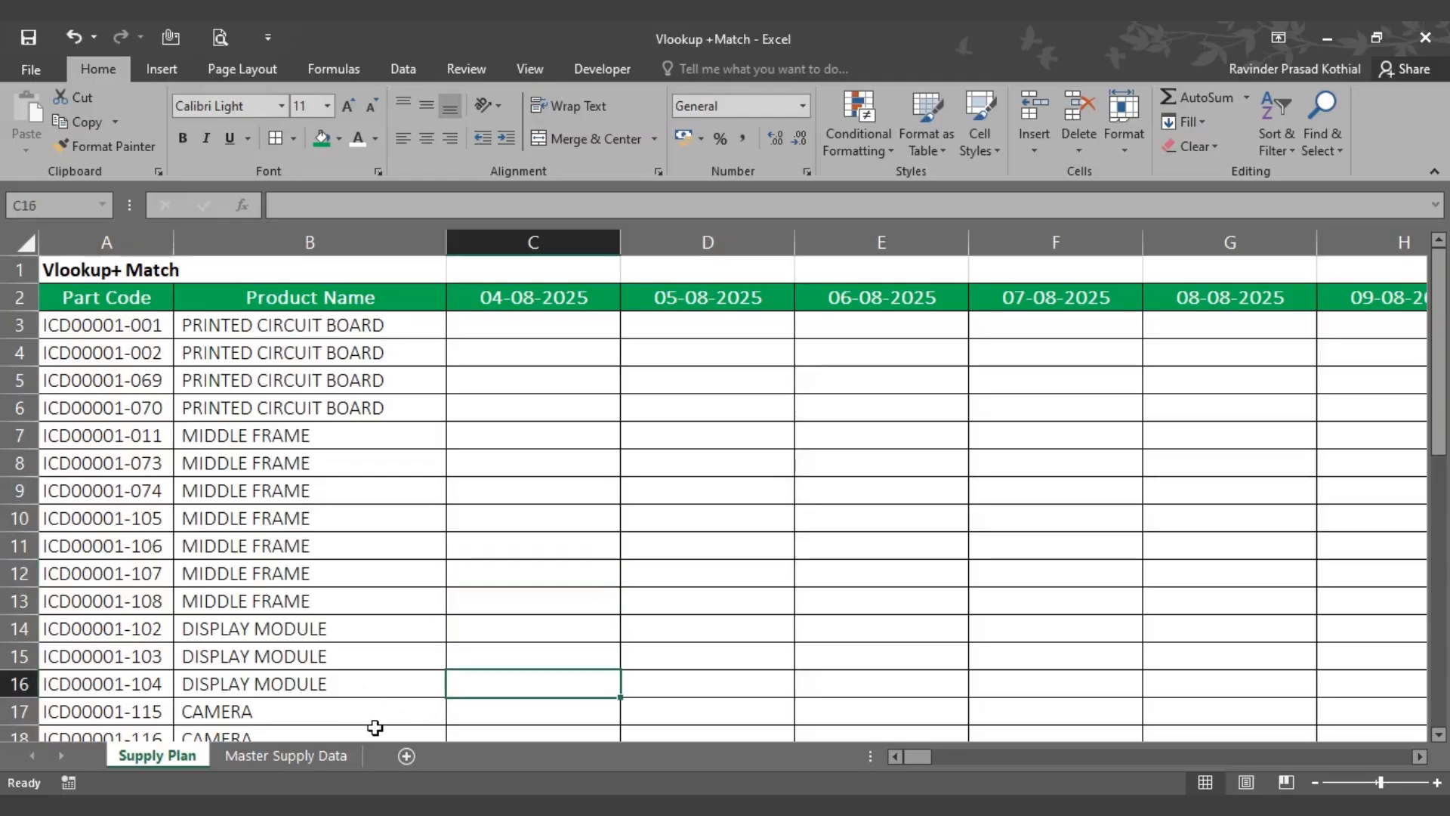
{"action": "left_click", "coordinate": [301, 756]}
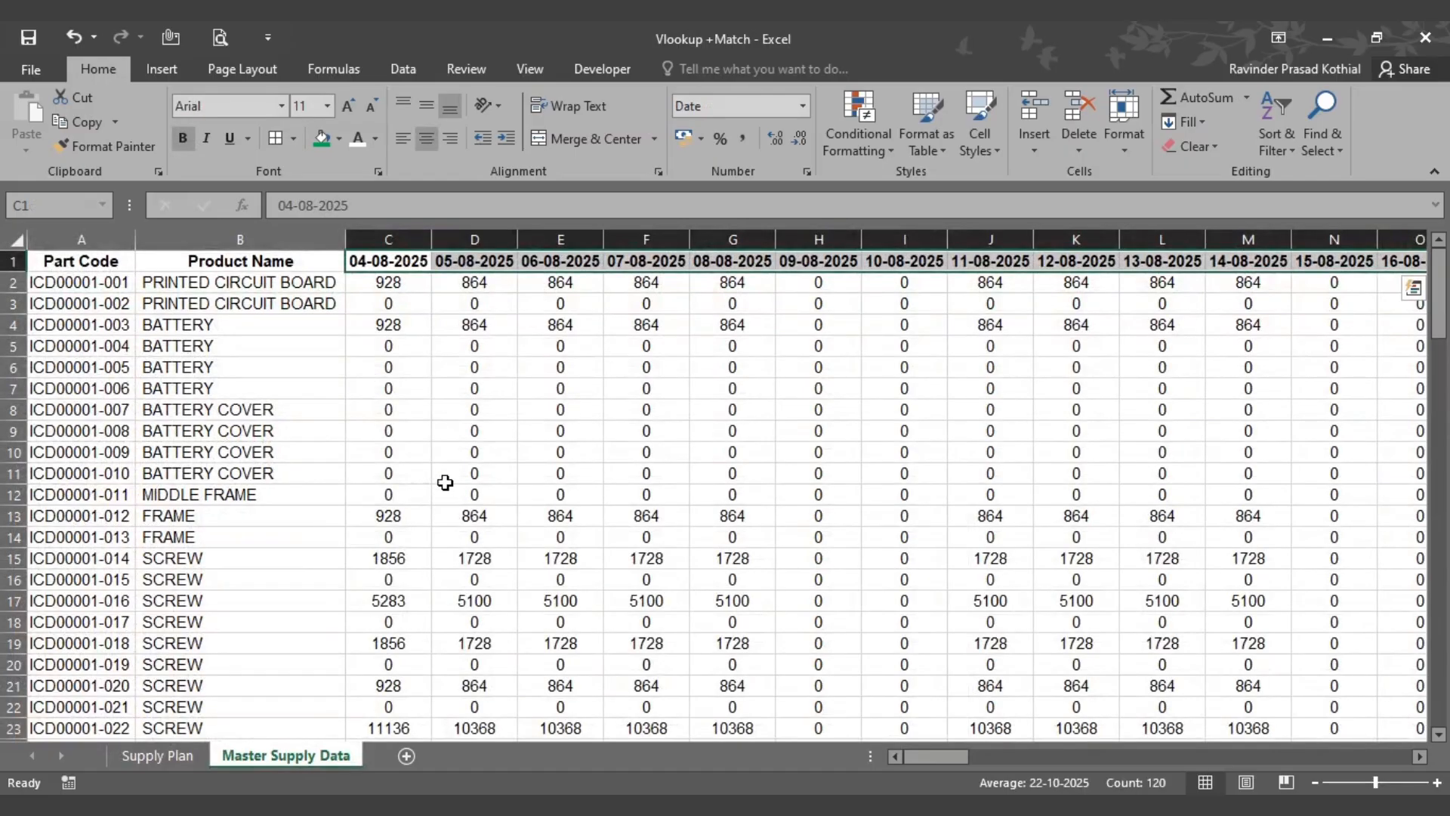
{"action": "left_click", "coordinate": [13, 236]}
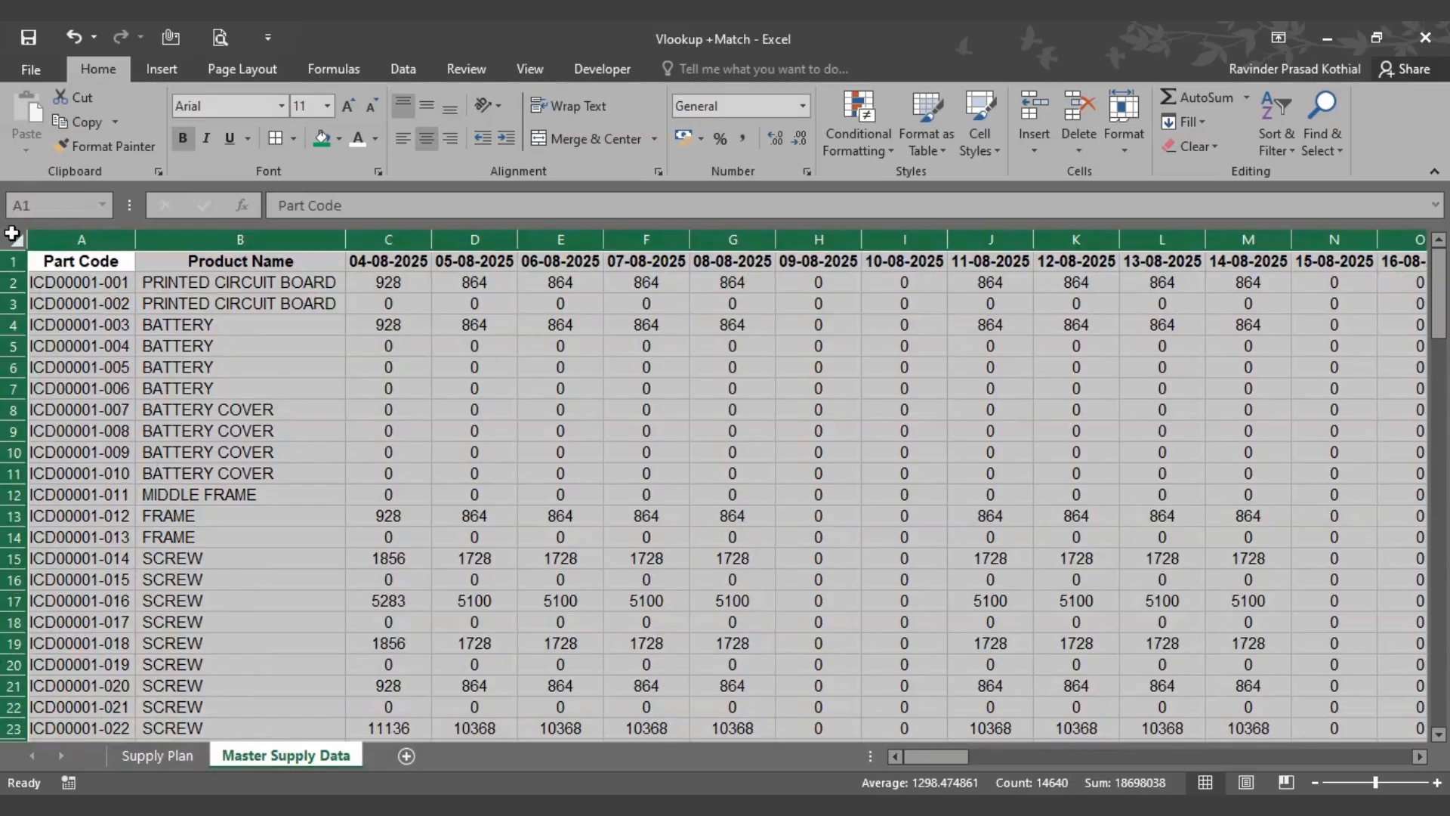
{"action": "left_click", "coordinate": [539, 407]}
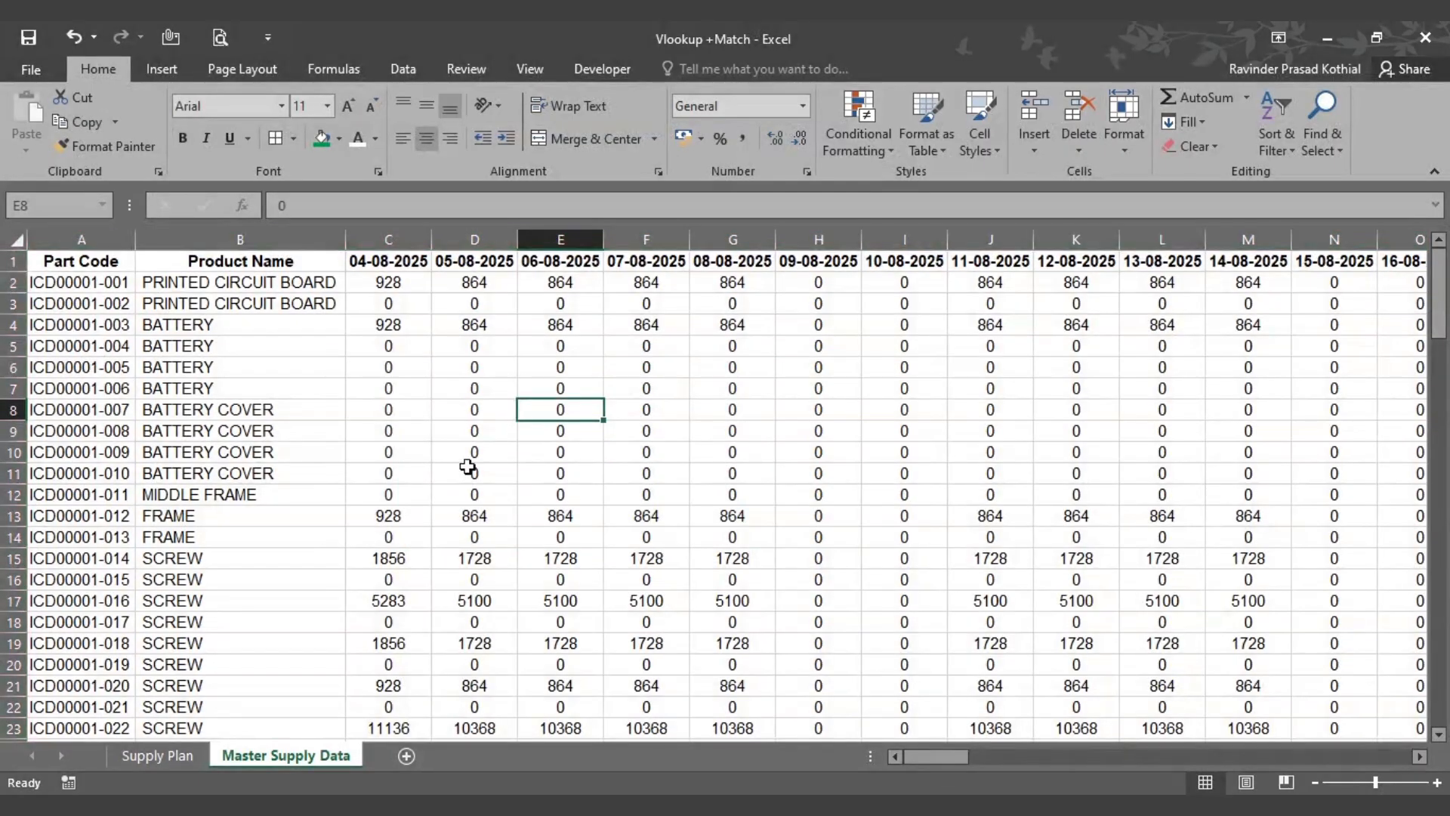
{"action": "left_click", "coordinate": [185, 759]}
{"action": "left_click_drag", "start_coordinate": [277, 320], "coordinate": [269, 673]}
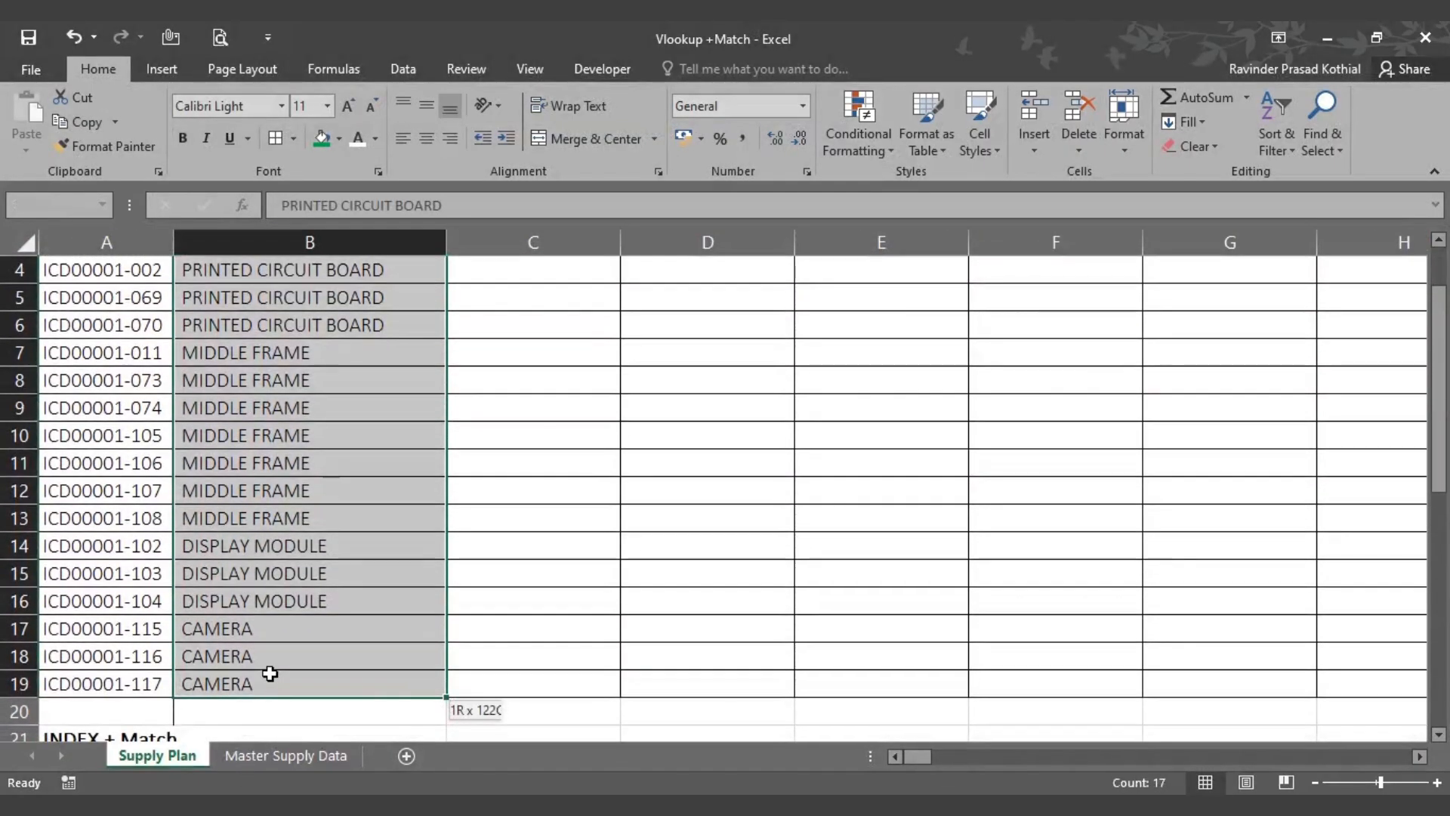
{"action": "scroll", "coordinate": [531, 456], "scroll_direction": "up", "scroll_amount": 1}
{"action": "left_click", "coordinate": [556, 327]}
{"action": "left_click", "coordinate": [568, 300]}
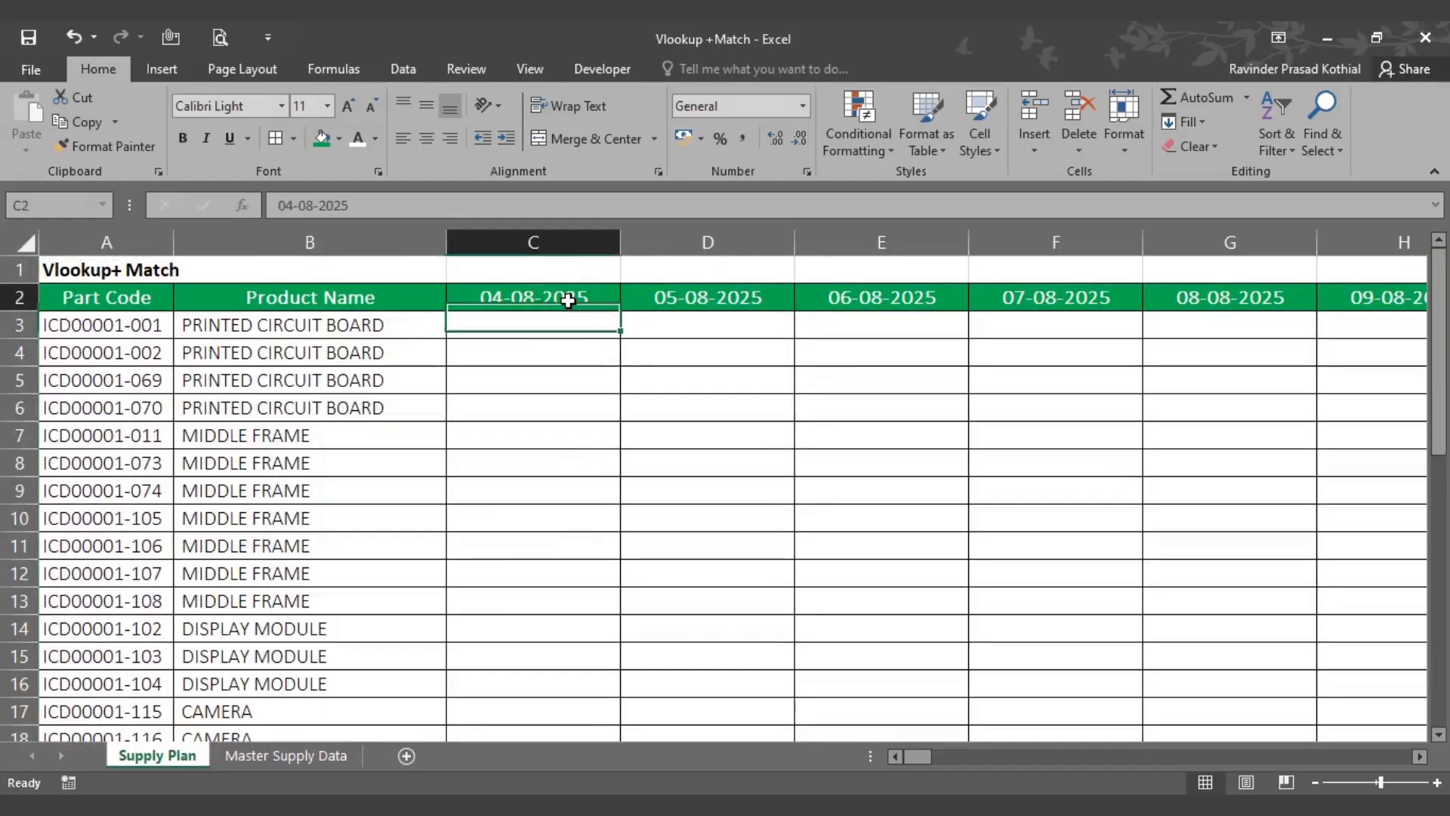
{"action": "key", "text": "ctrl+shift+Right"}
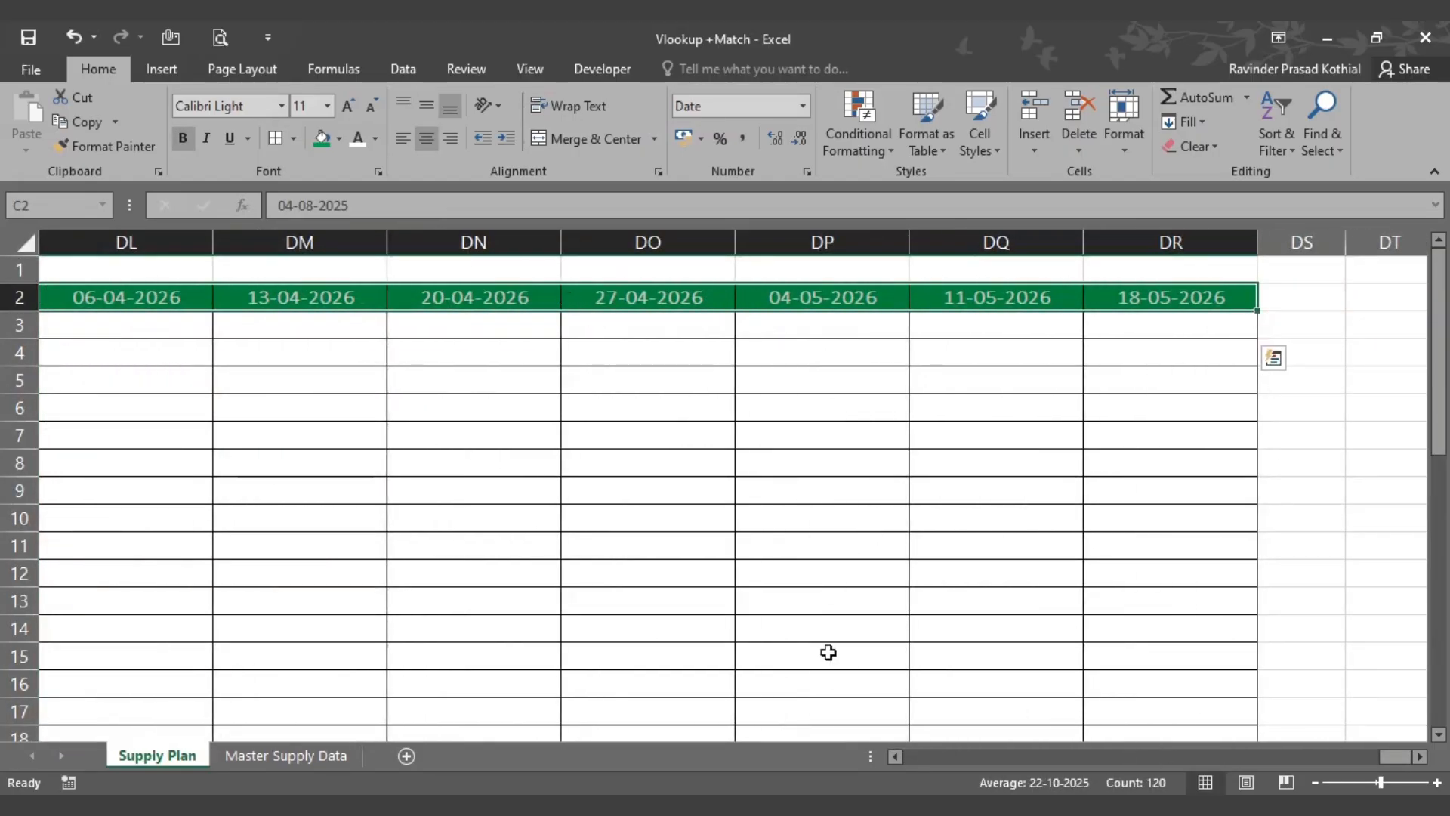
Step: Begin a VLOOKUP formula in cell C3 of the Supply Plan sheet with part code A3 as the lookup value
{"action": "left_click", "coordinate": [493, 320]}
{"action": "key", "text": "ctrl+Left"}
{"action": "key", "text": "Right"}
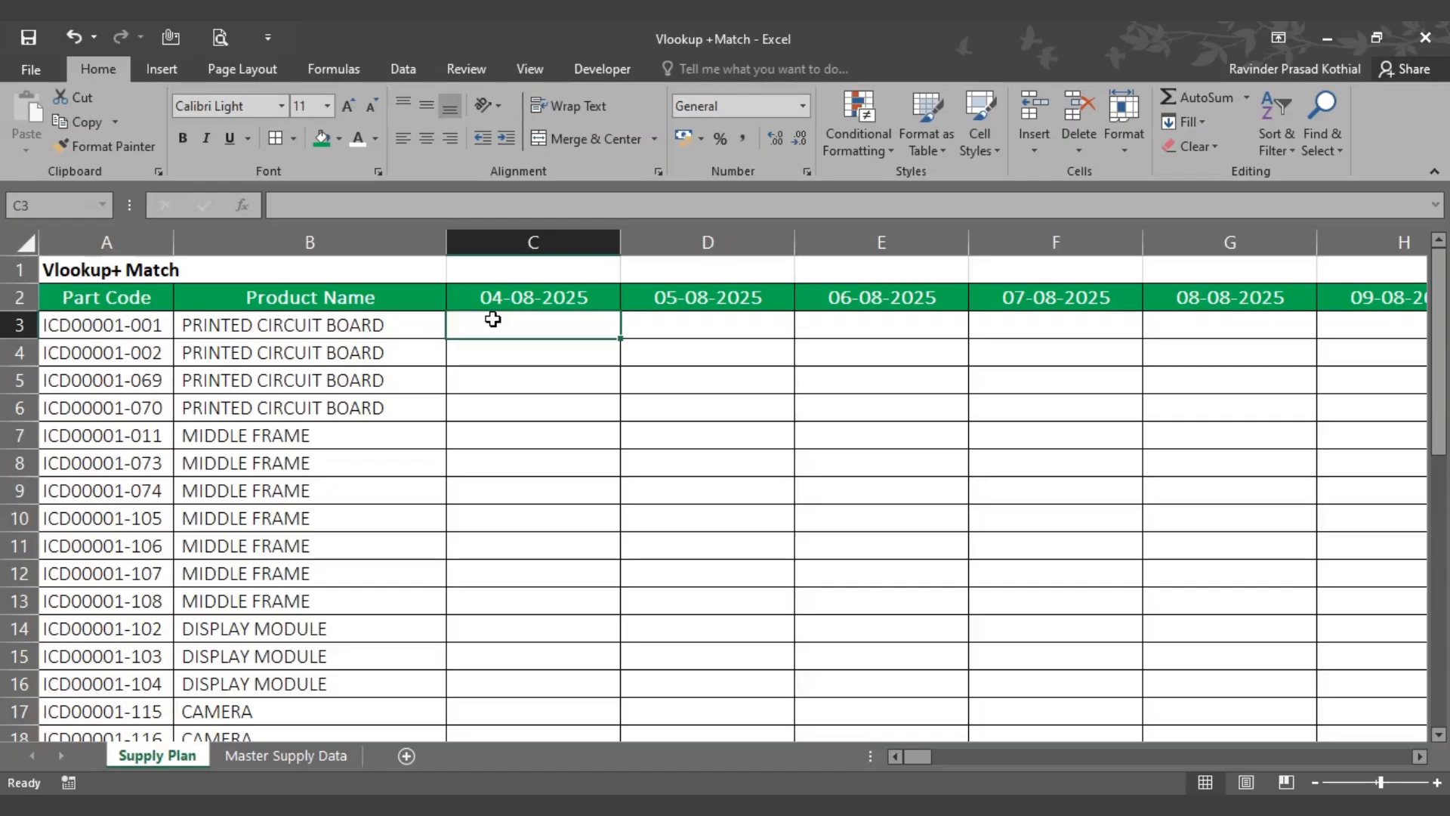
{"action": "type", "text": "=vl"}
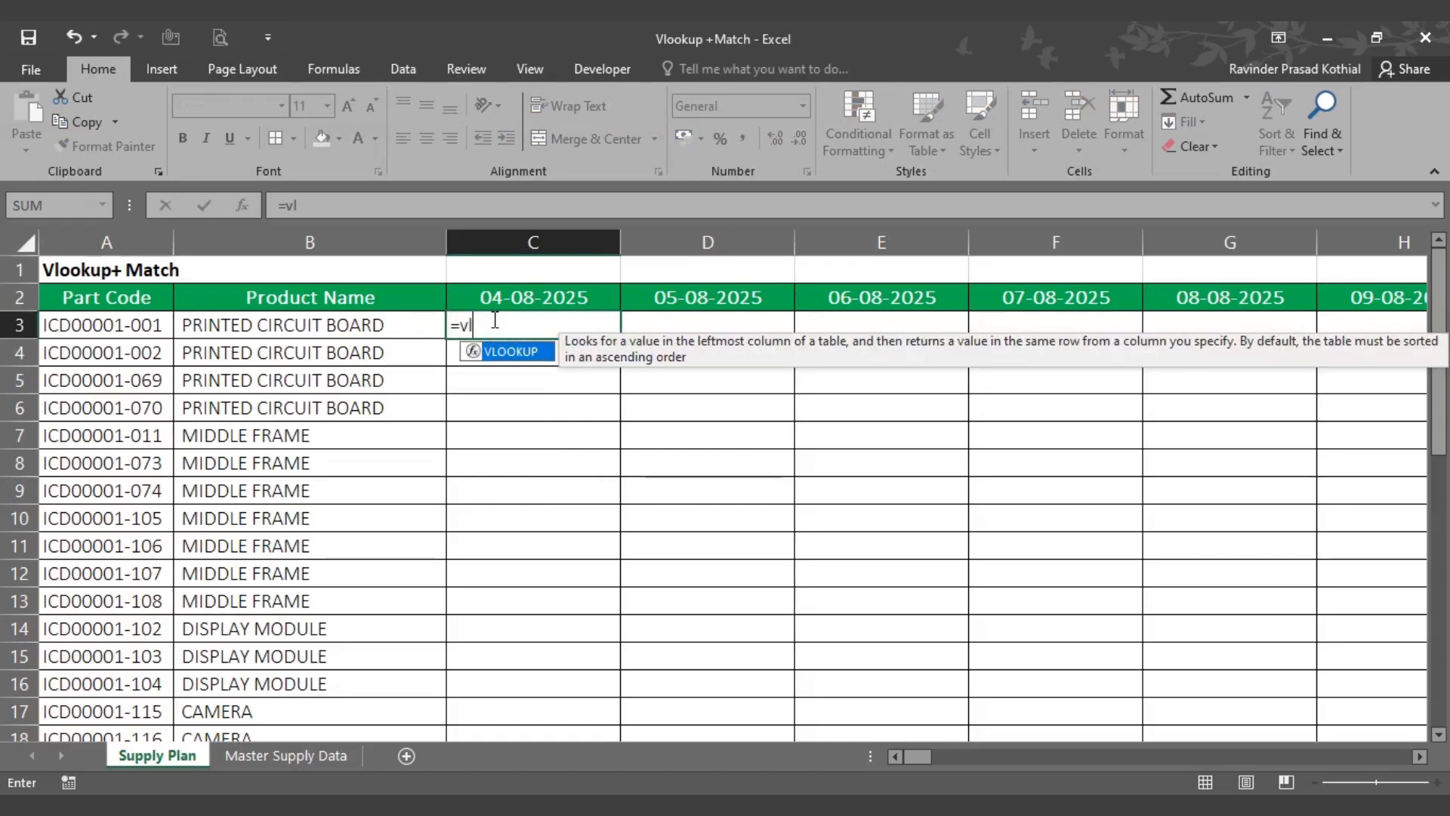
{"action": "key", "text": "Tab"}
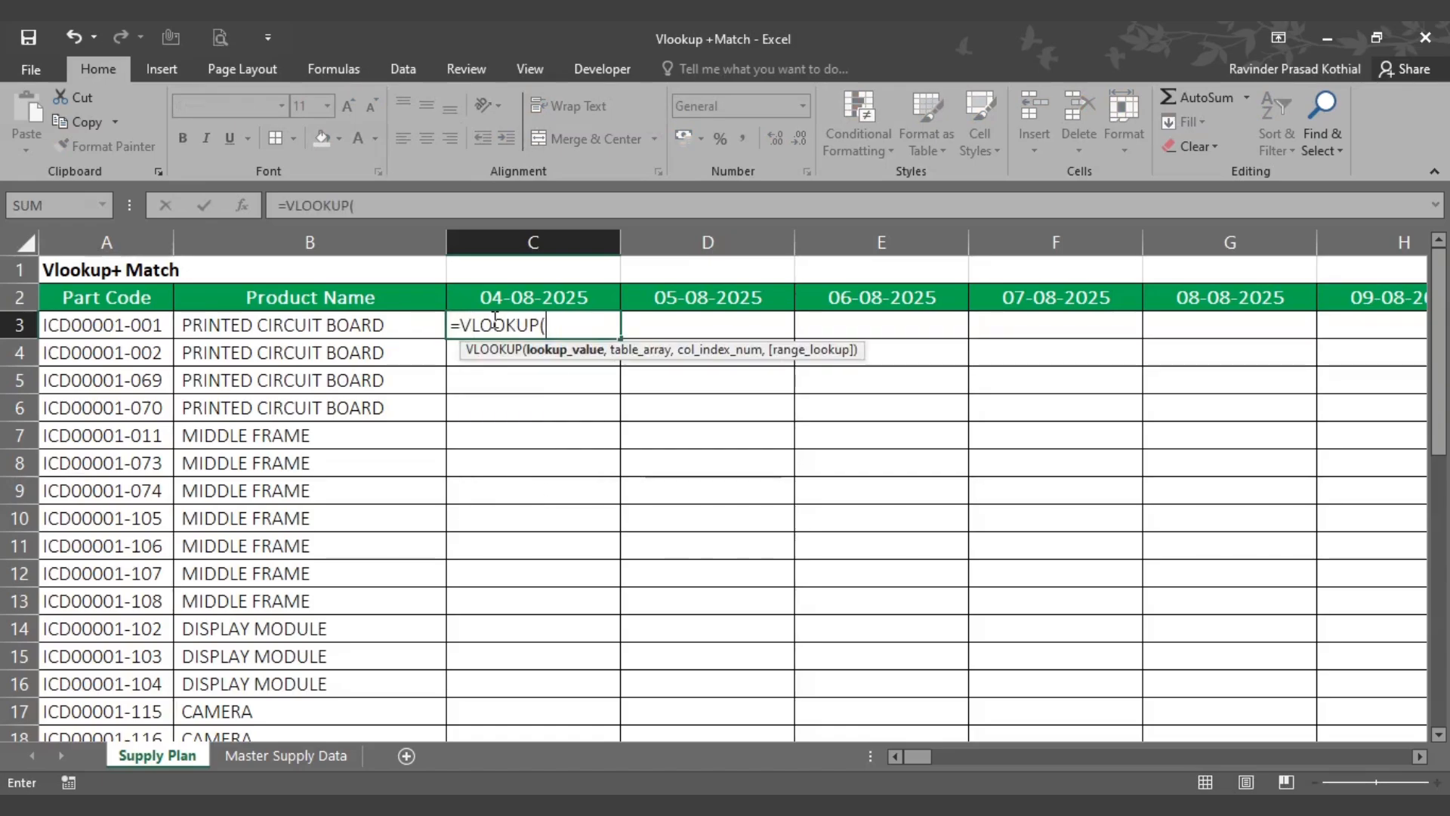
{"action": "left_click", "coordinate": [118, 325]}
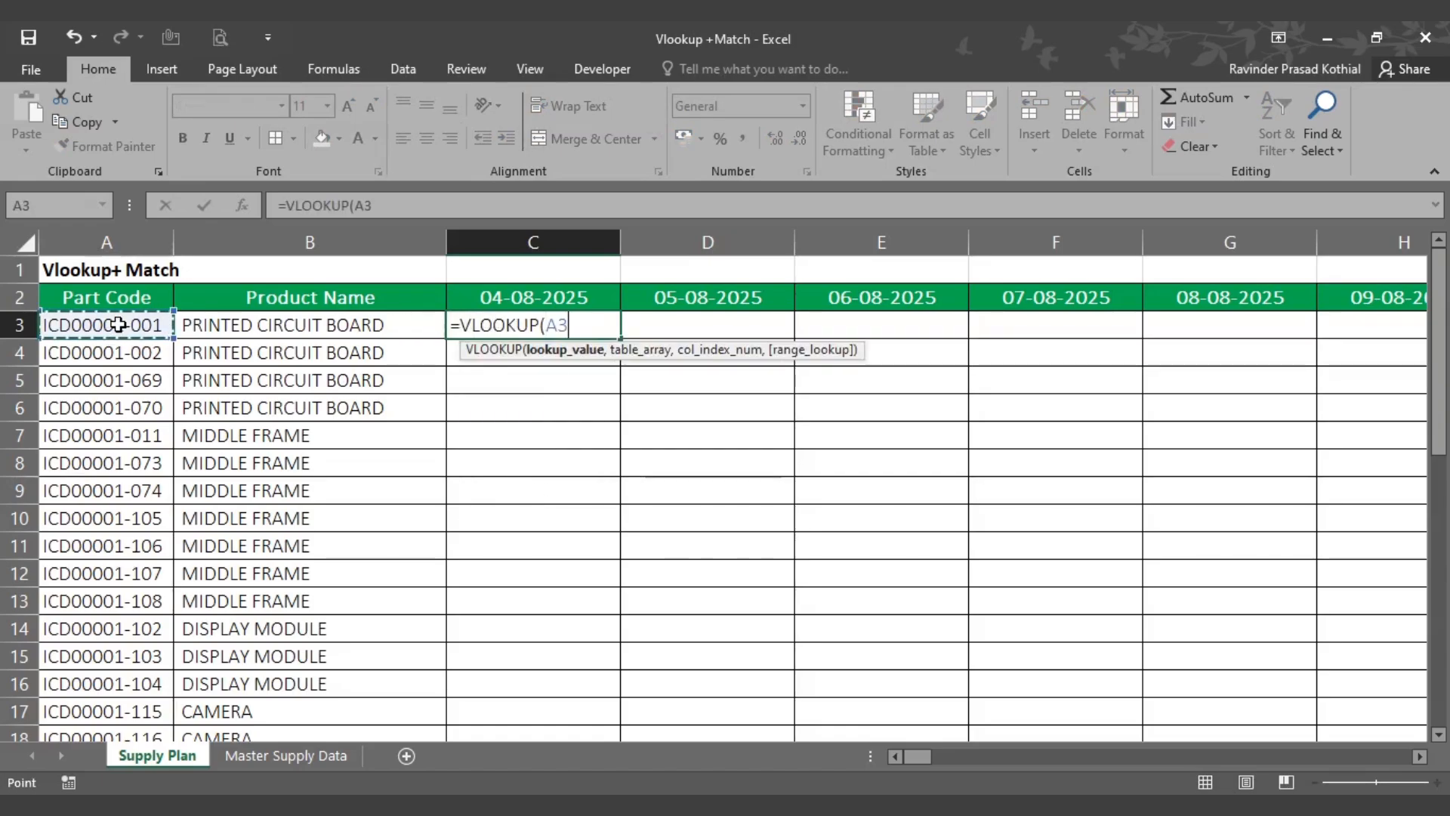
{"action": "type", "text": ","}
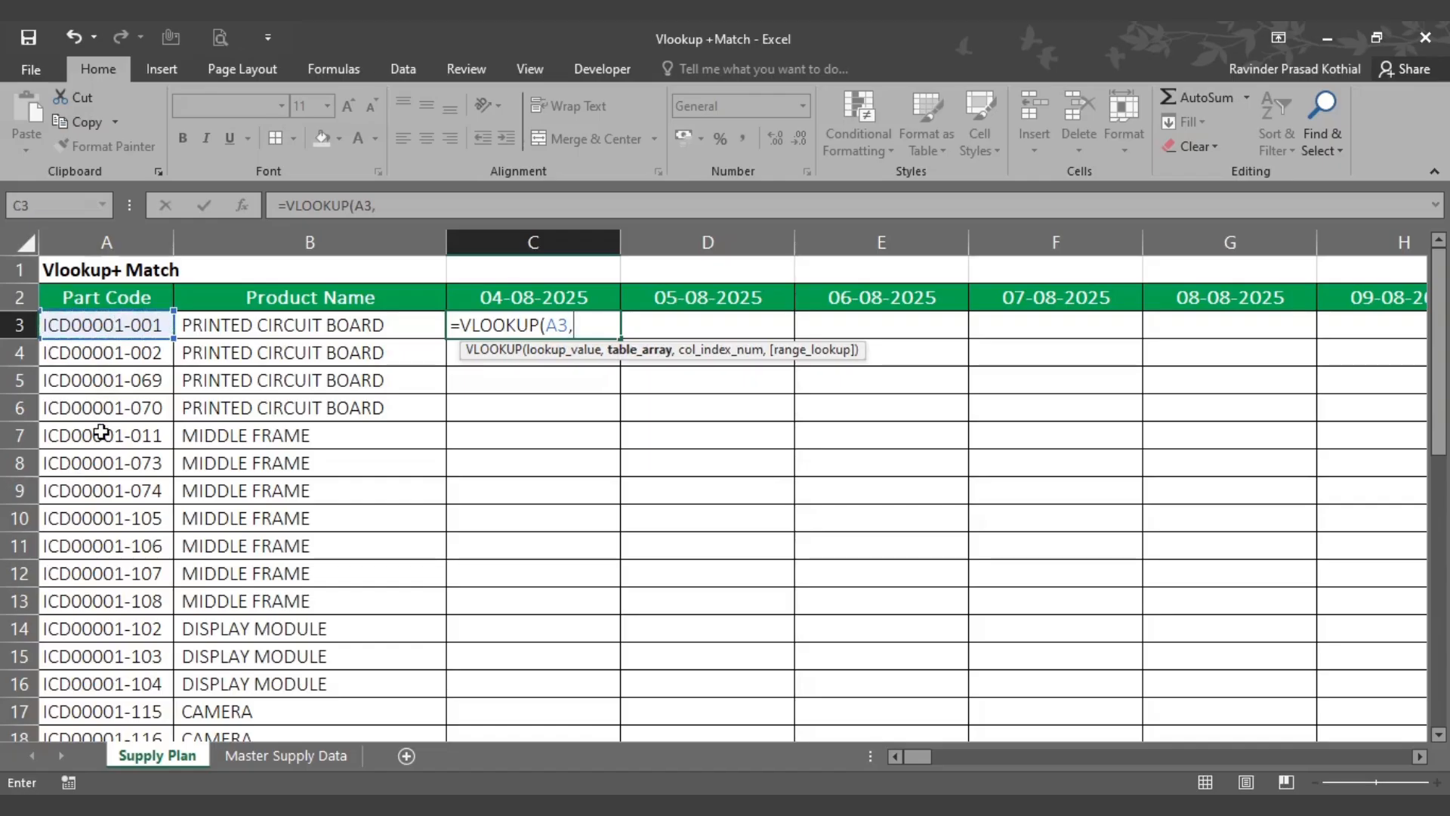
Step: Set the VLOOKUP table array to columns A to DR of the Master Supply Data sheet as an absolute reference ($A:$DR)
{"action": "left_click", "coordinate": [246, 757]}
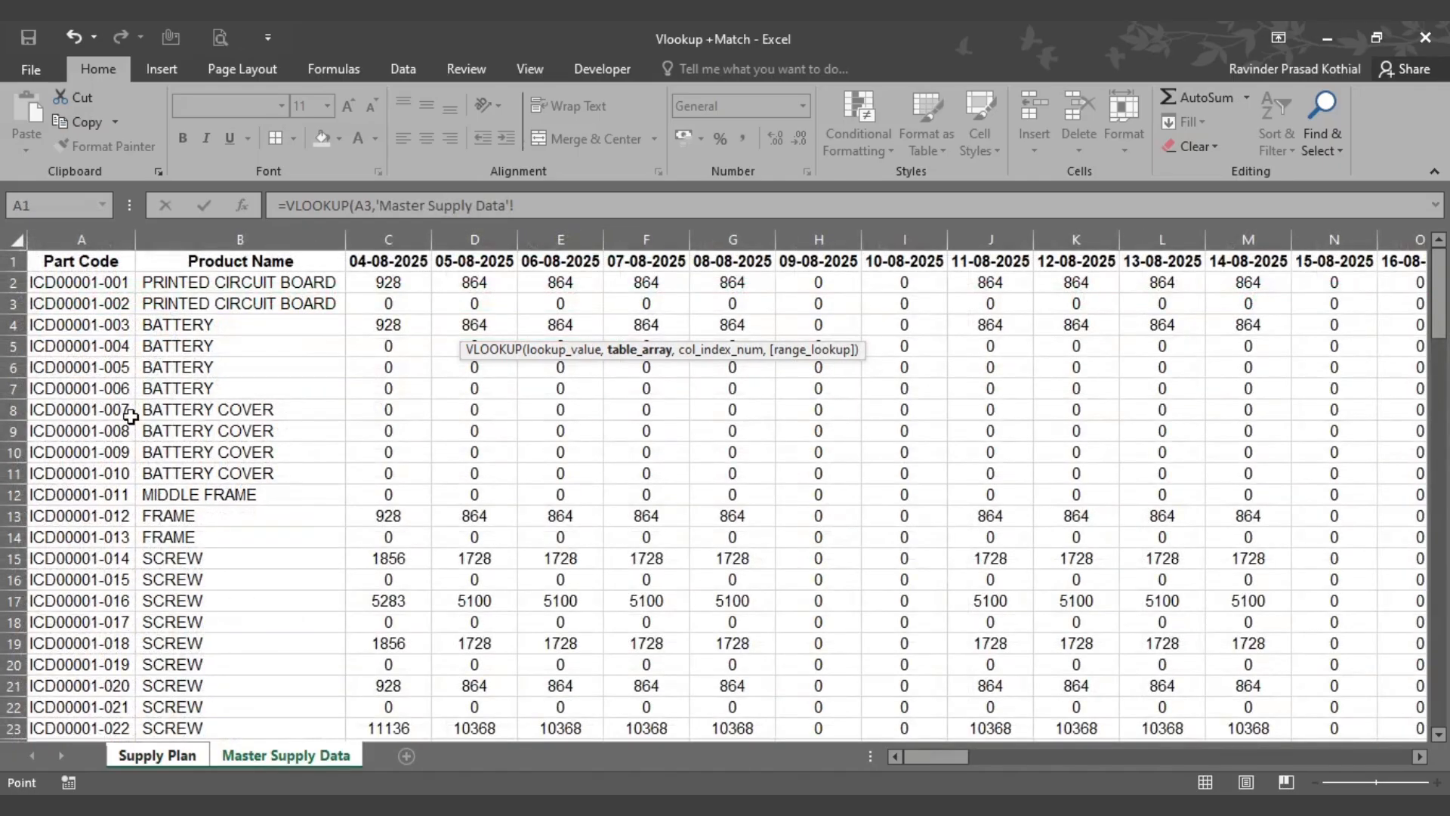
{"action": "left_click", "coordinate": [78, 241]}
{"action": "key", "text": "ctrl+shift+Right"}
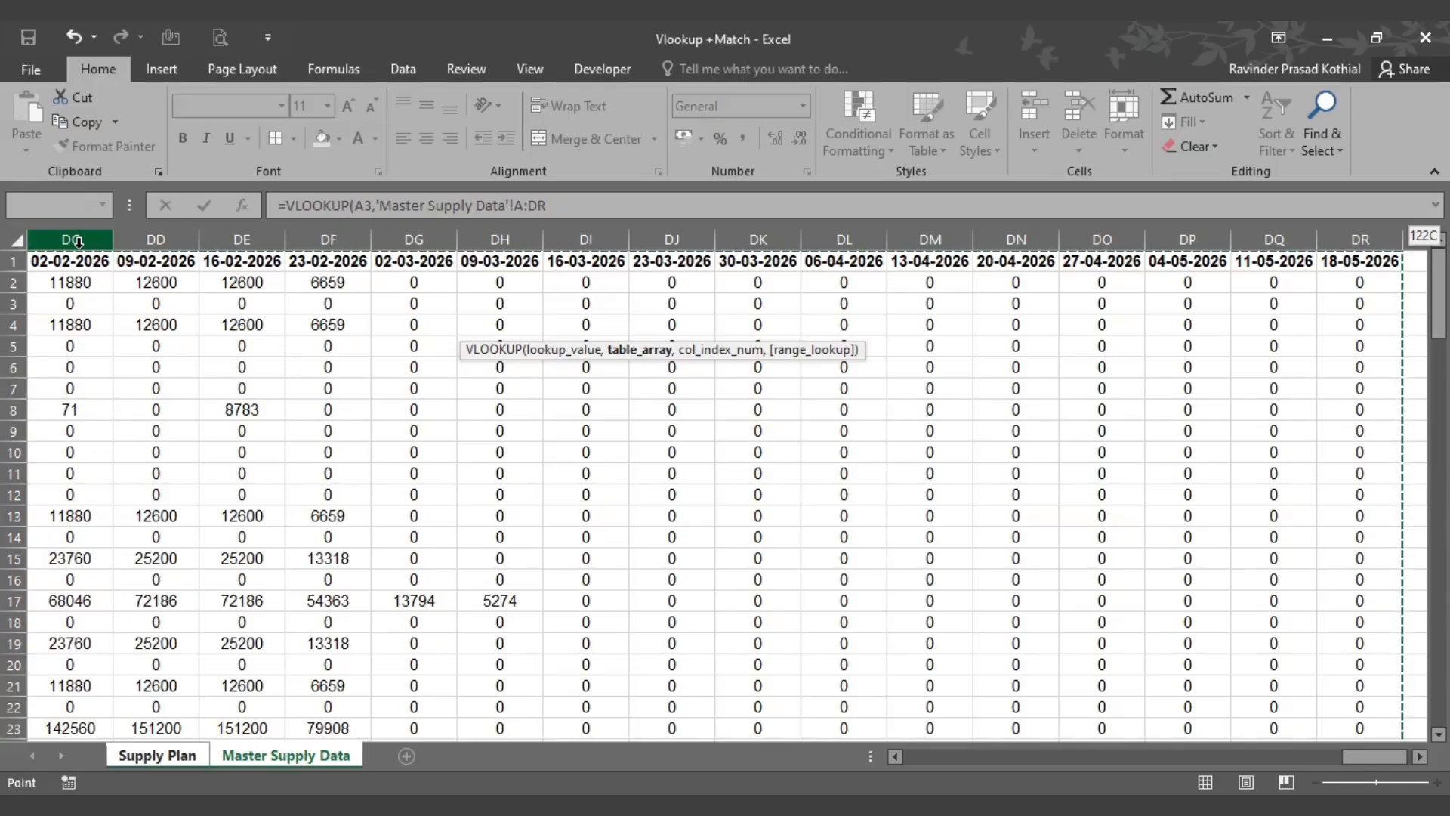
{"action": "key", "text": "F4"}
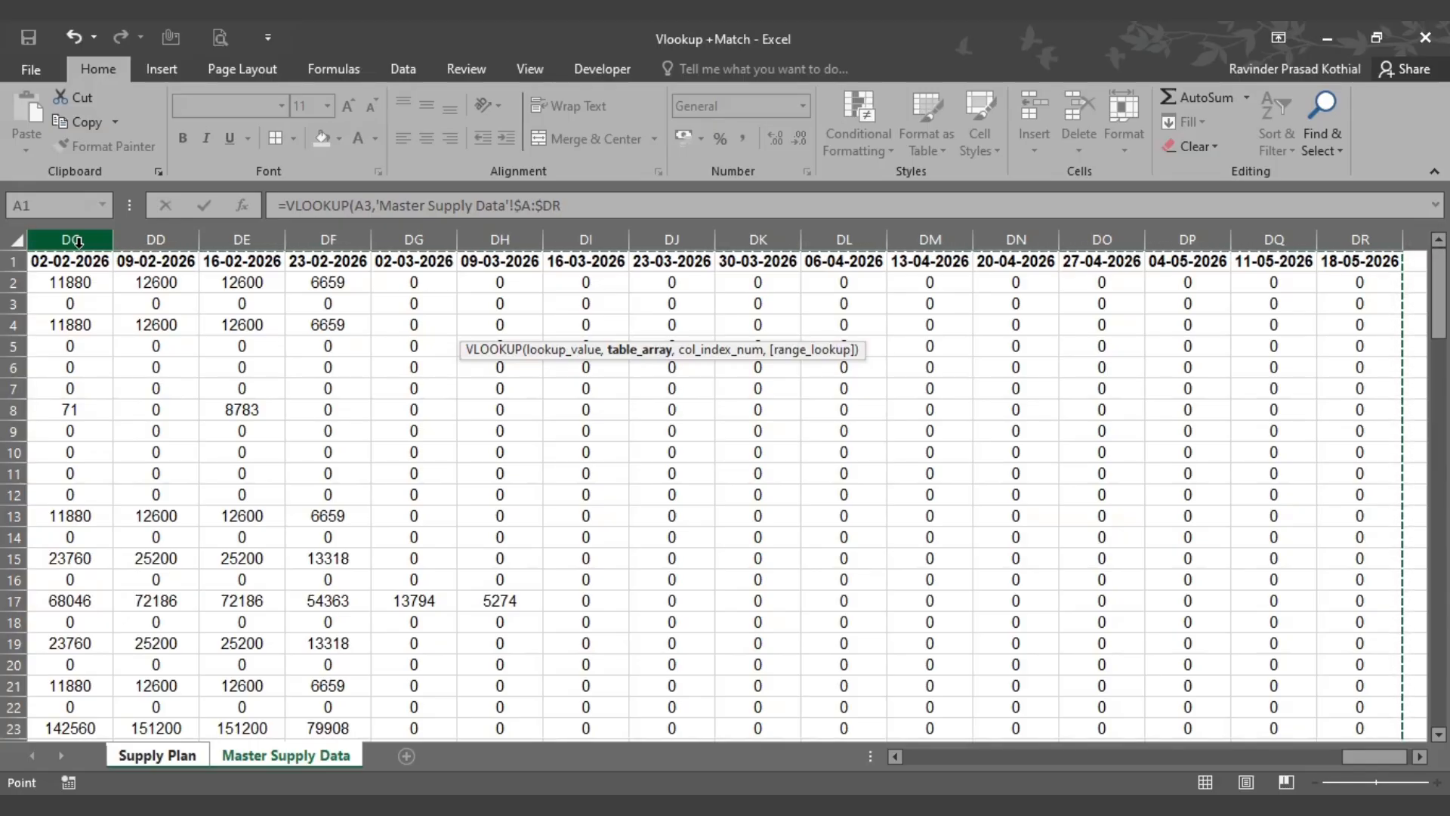
{"action": "type", "text": ","}
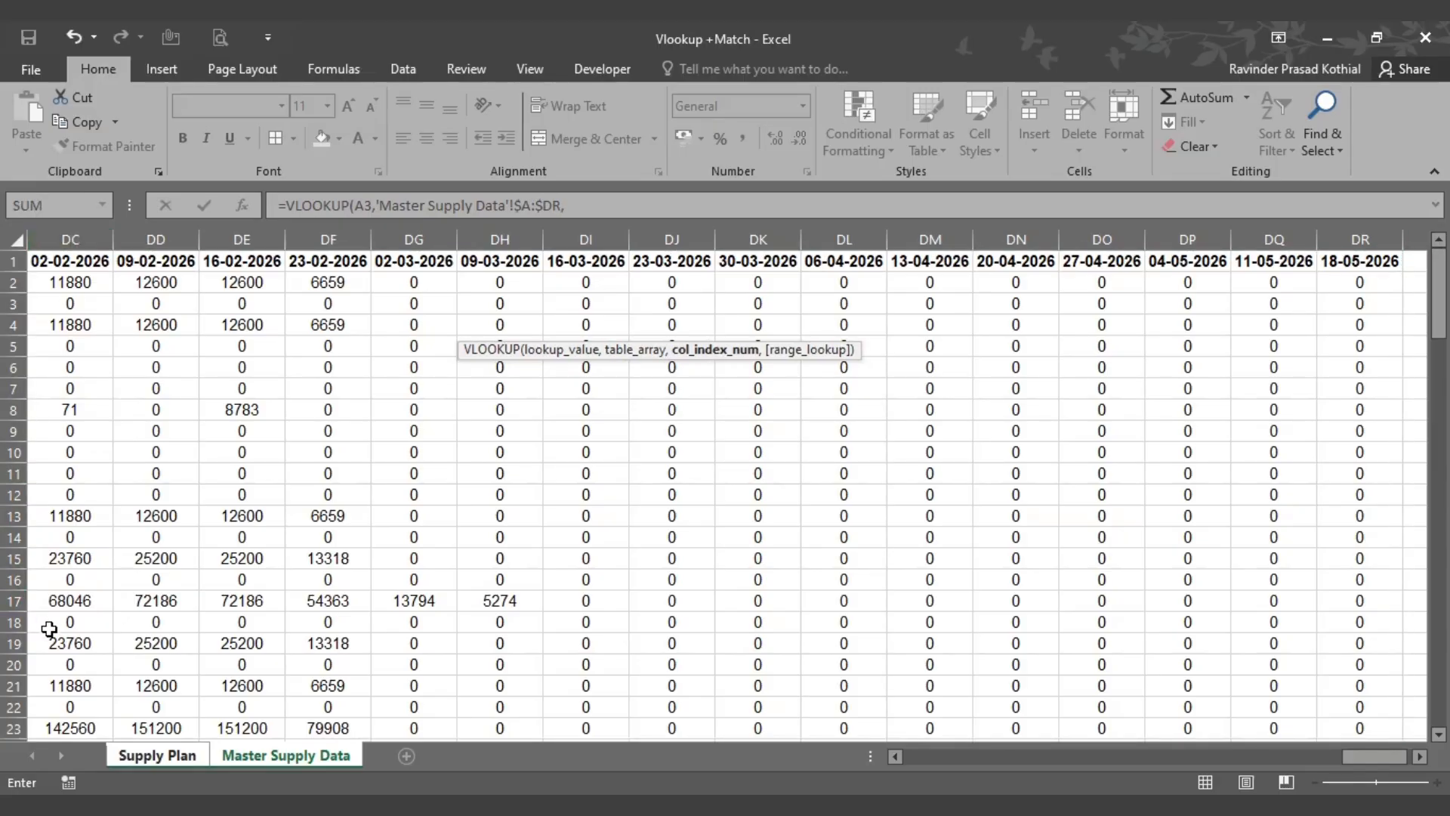
Step: Return to the Supply Plan sheet within the formula and remove the inserted 'Supply Plan'! reference from the column index argument
{"action": "left_click", "coordinate": [172, 758]}
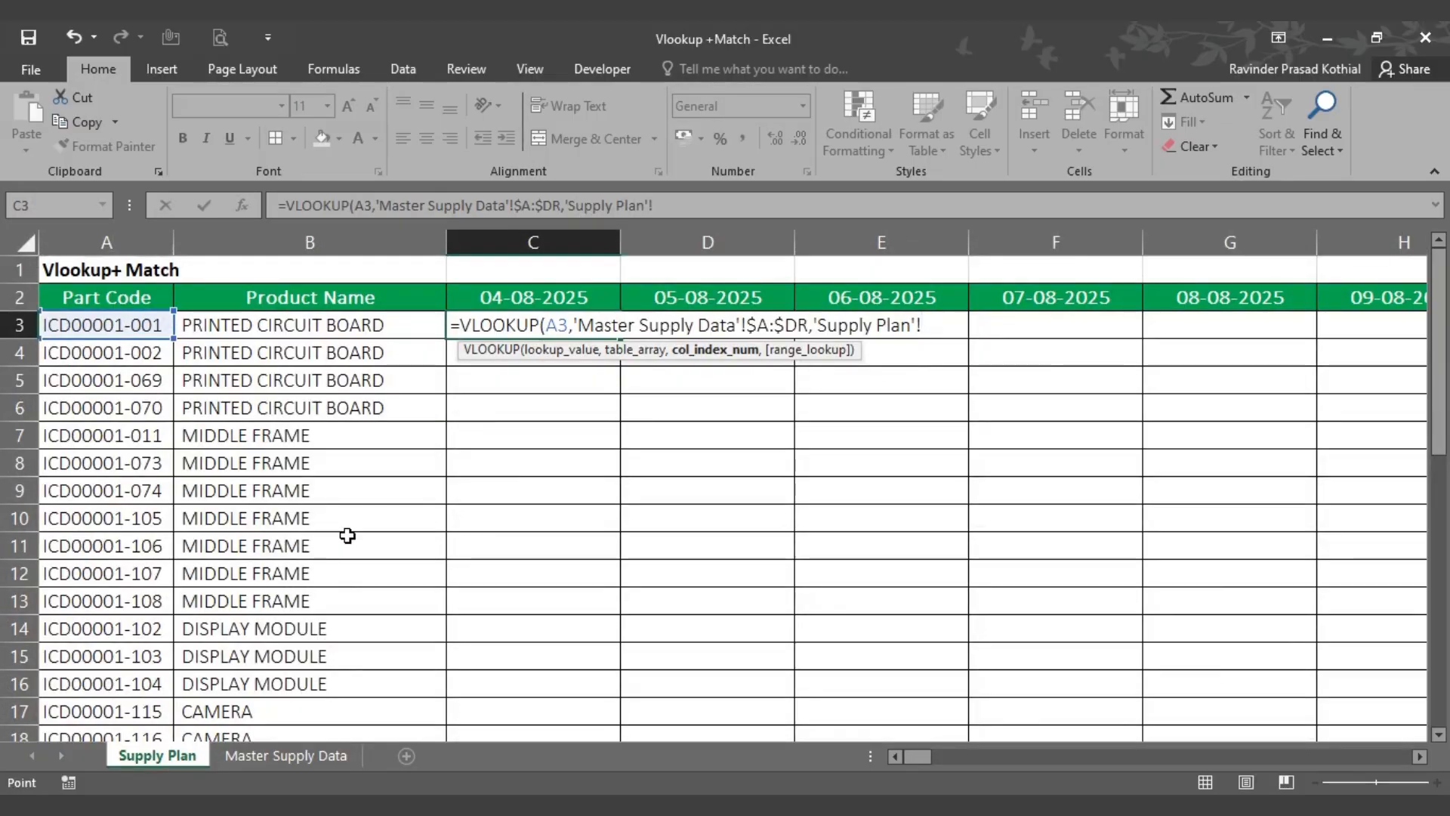
{"action": "key", "text": "BackSpace"}
{"action": "key", "text": "BackSpace"}
{"action": "key", "text": "BackSpace"}
{"action": "key", "text": "BackSpace"}
{"action": "key", "text": "BackSpace"}
{"action": "key", "text": "BackSpace"}
{"action": "key", "text": "BackSpace"}
{"action": "key", "text": "BackSpace"}
{"action": "key", "text": "BackSpace"}
{"action": "key", "text": "BackSpace"}
{"action": "key", "text": "BackSpace"}
{"action": "key", "text": "BackSpace"}
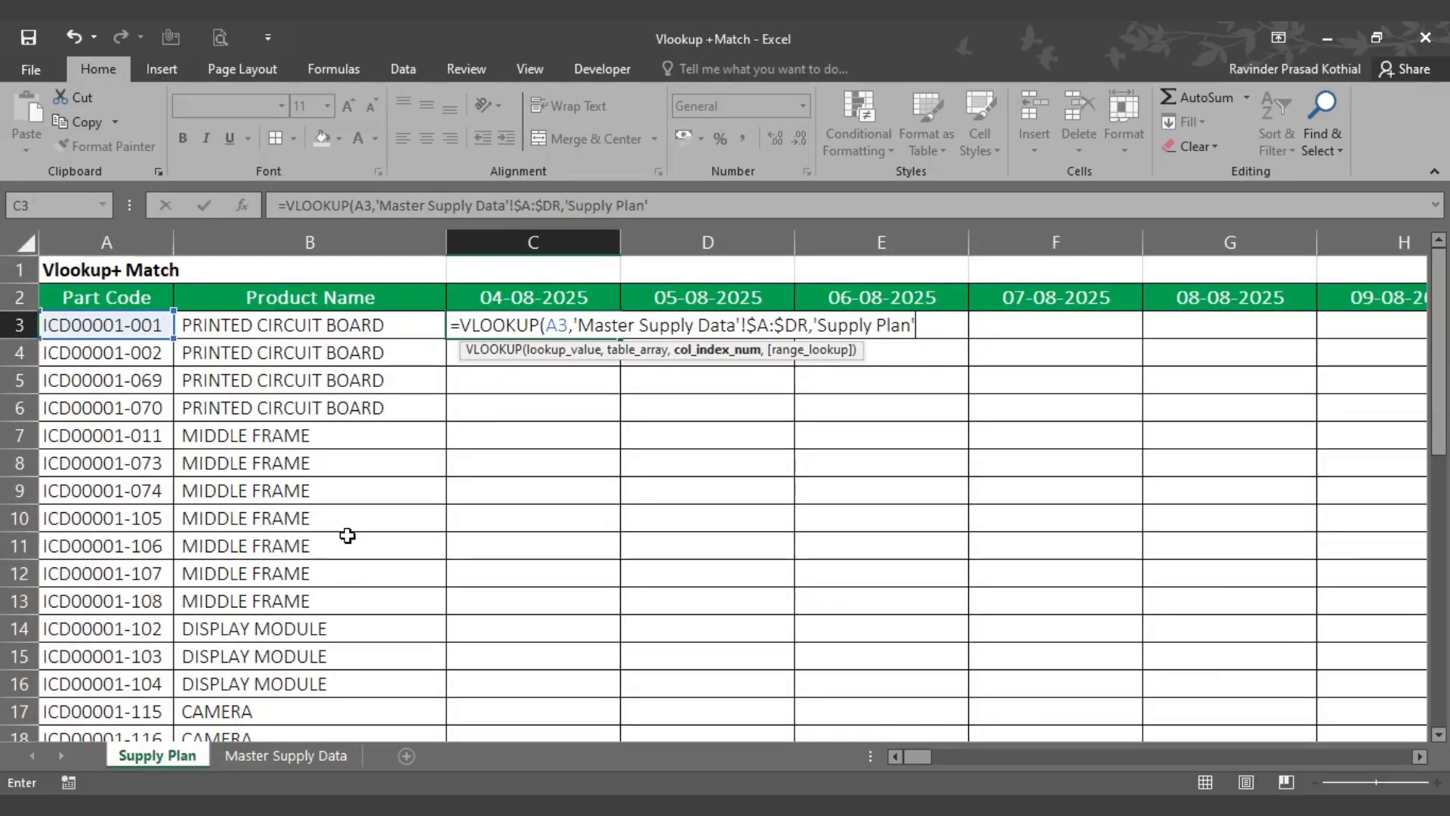
{"action": "key", "text": "BackSpace"}
{"action": "key", "text": "BackSpace"}
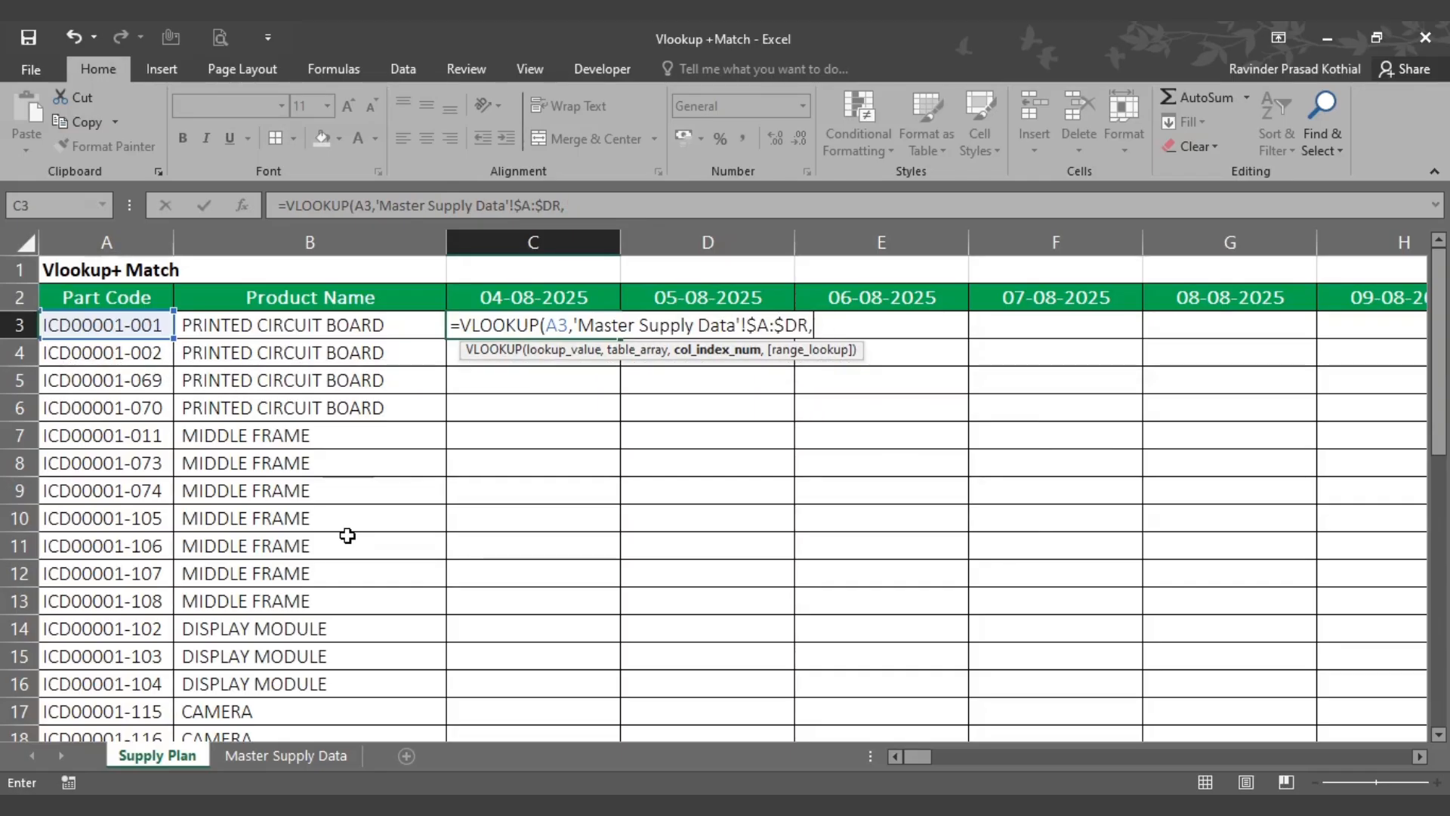
Step: Nest a MATCH function as the column index, using the date header in C2 as its lookup value
{"action": "type", "text": "match"}
{"action": "key", "text": "Tab"}
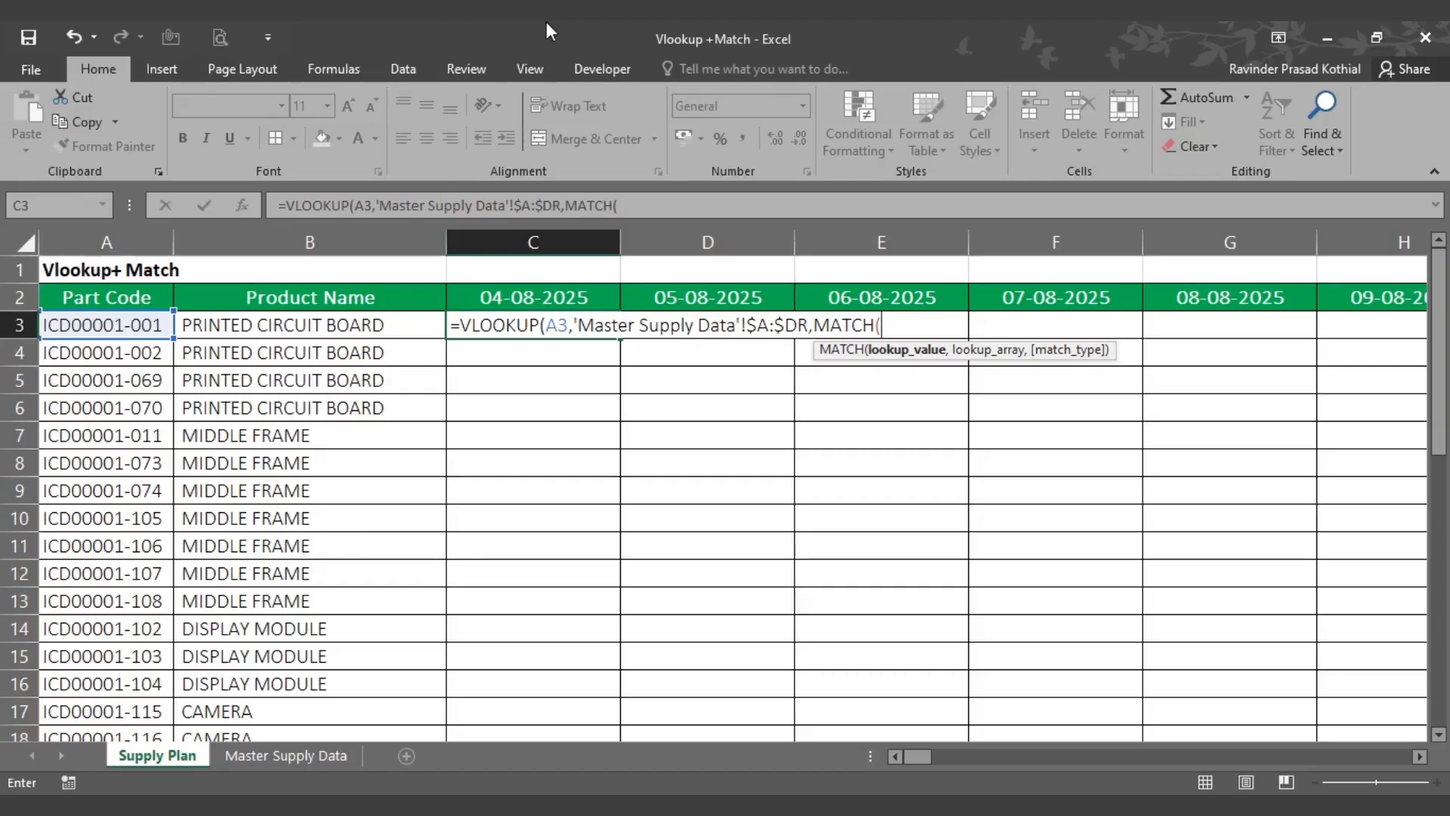
{"action": "left_click", "coordinate": [541, 300]}
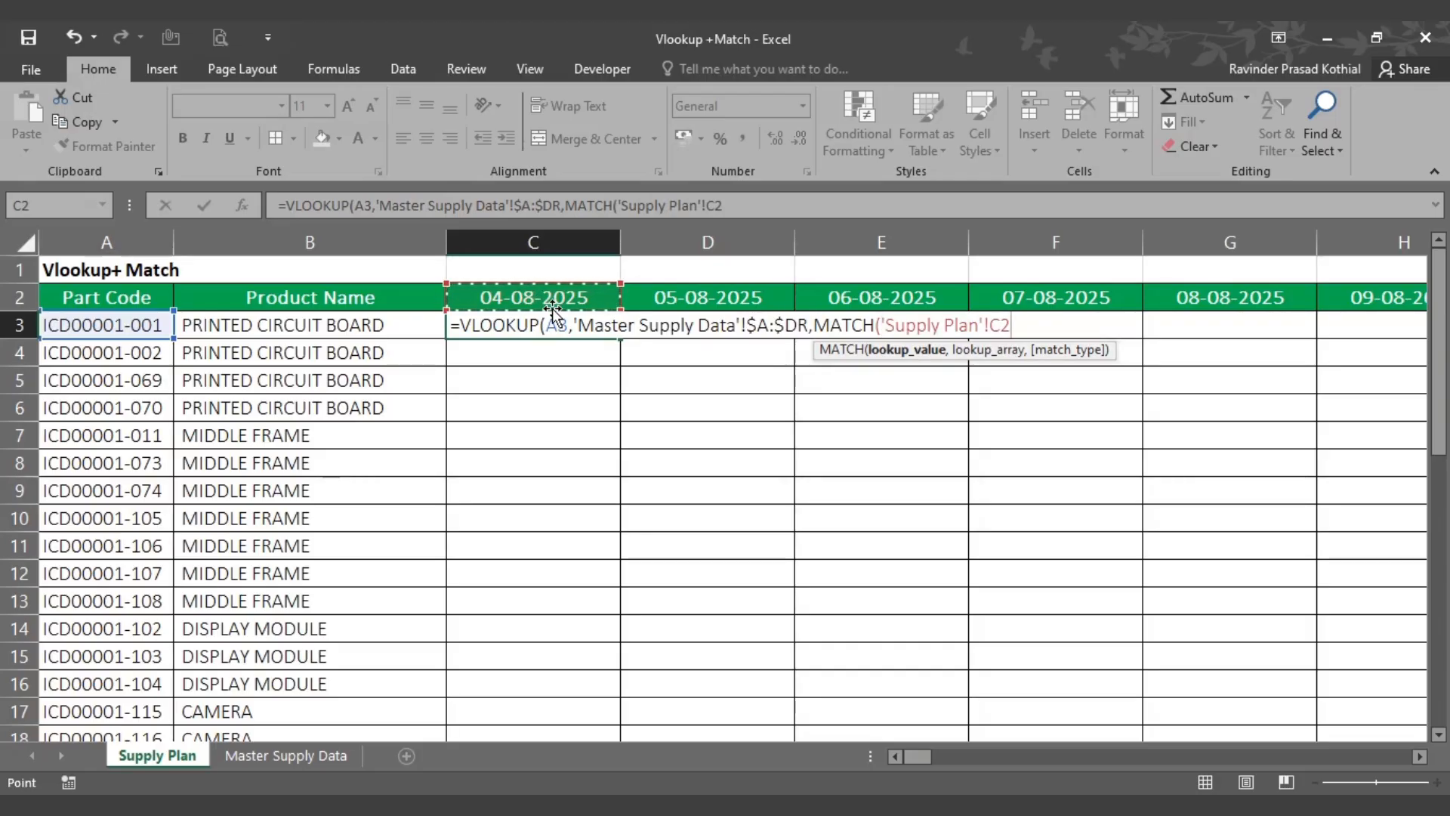
{"action": "type", "text": ","}
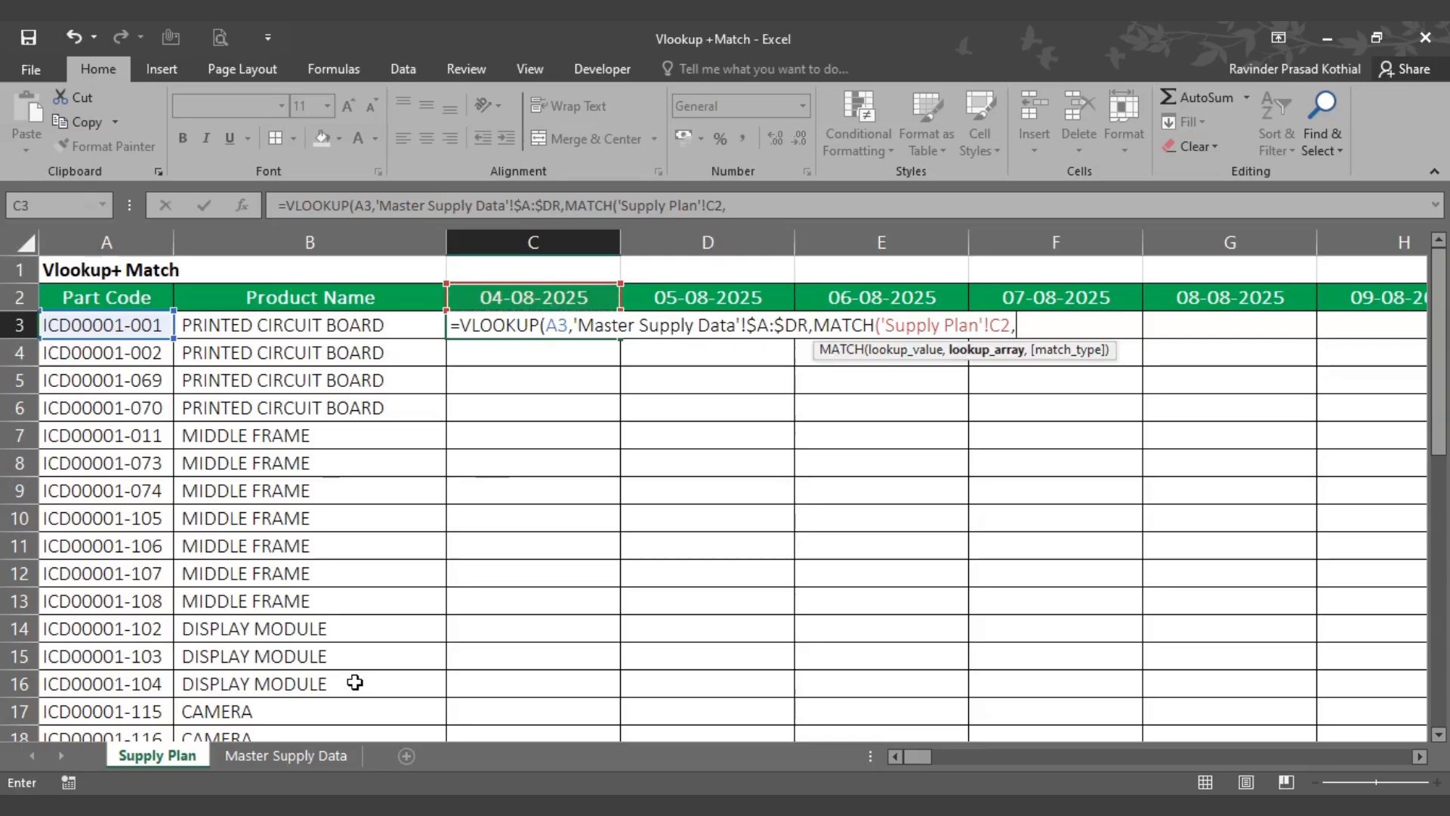
Step: Set the MATCH lookup array to Master Supply Data header row $A$1:$DR$1 with match type 0, and close the function
{"action": "left_click", "coordinate": [265, 764]}
{"action": "left_click", "coordinate": [114, 324]}
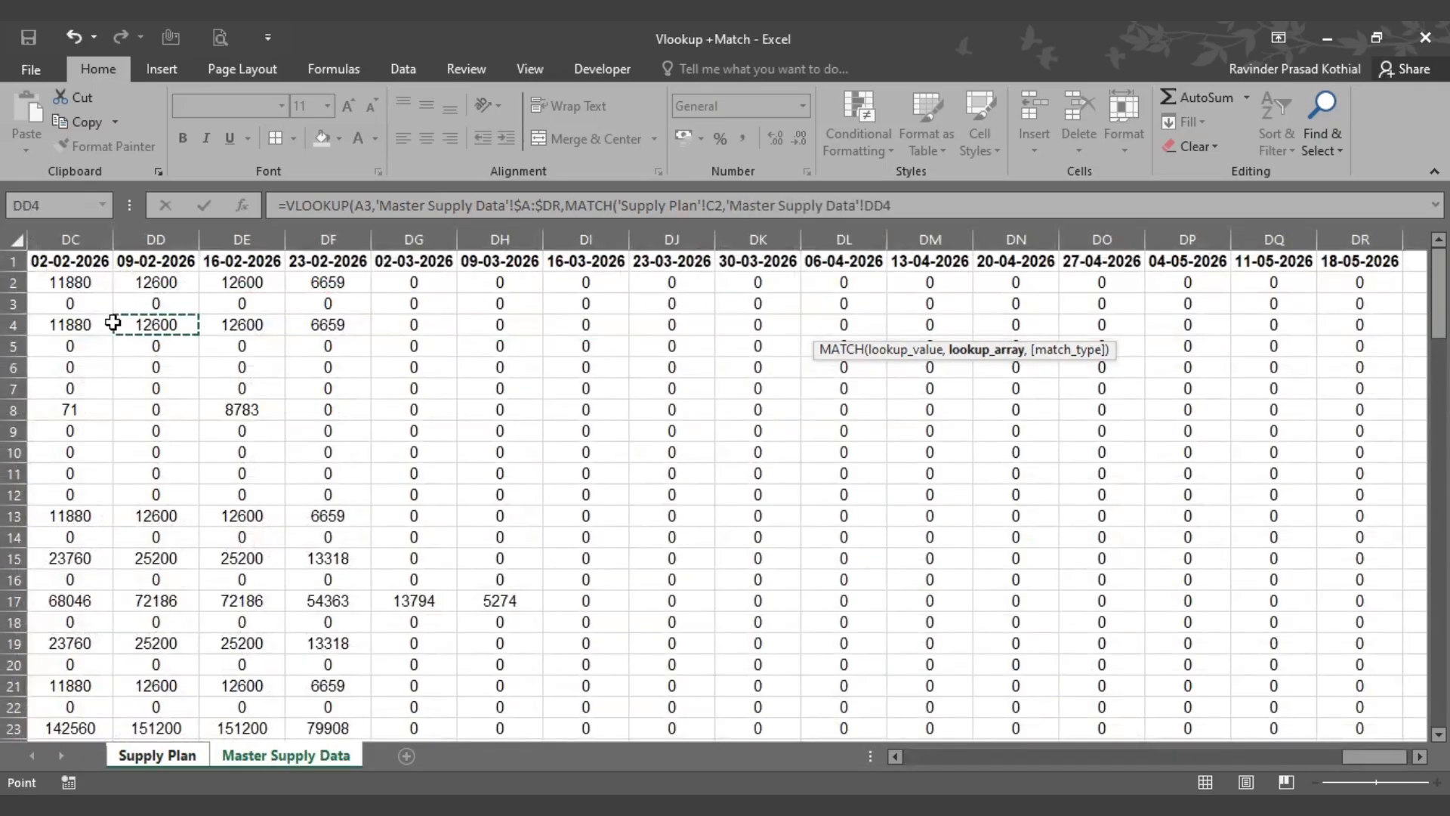
{"action": "key", "text": "ctrl+Home"}
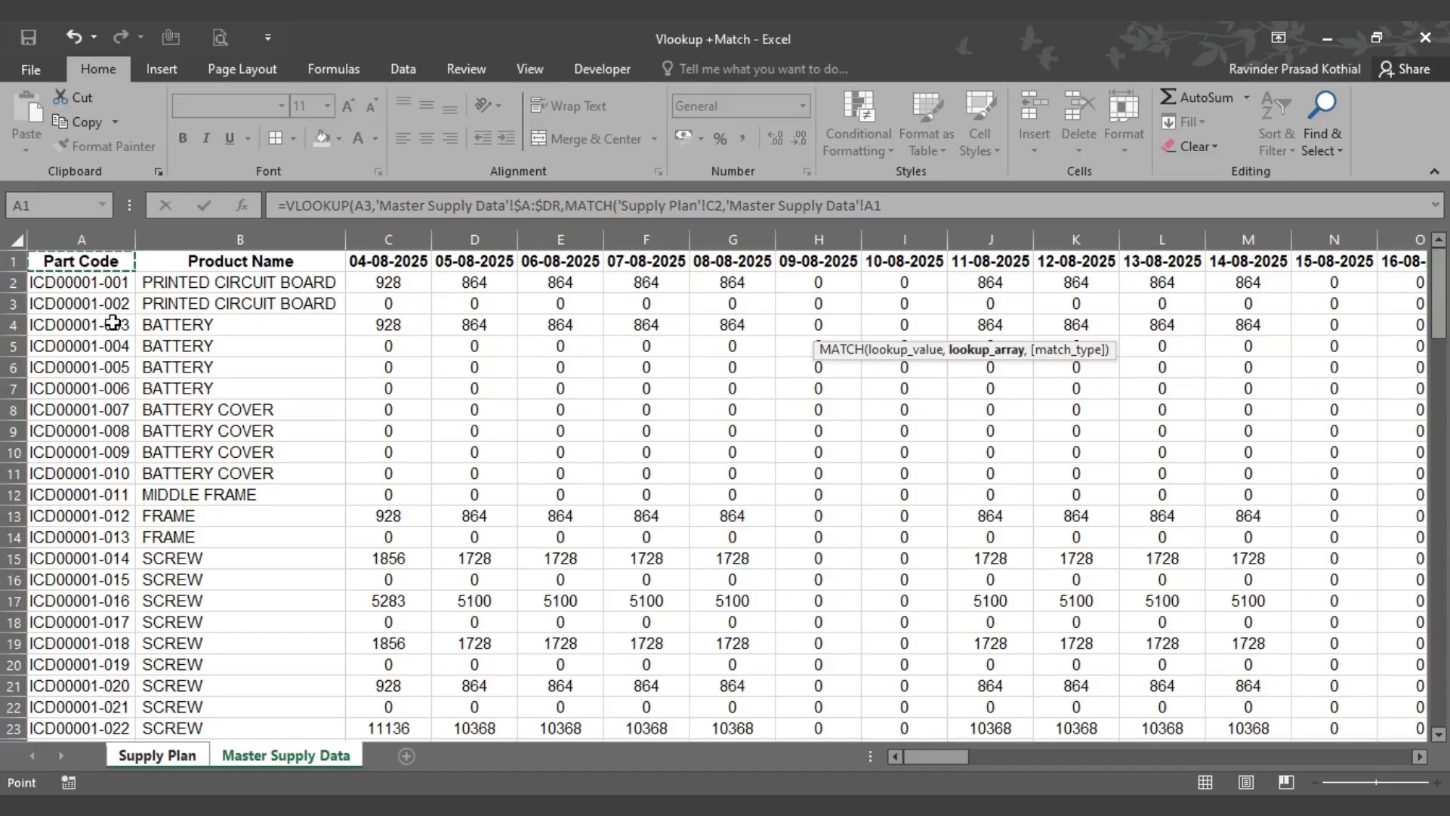
{"action": "key", "text": "ctrl+shift+Right"}
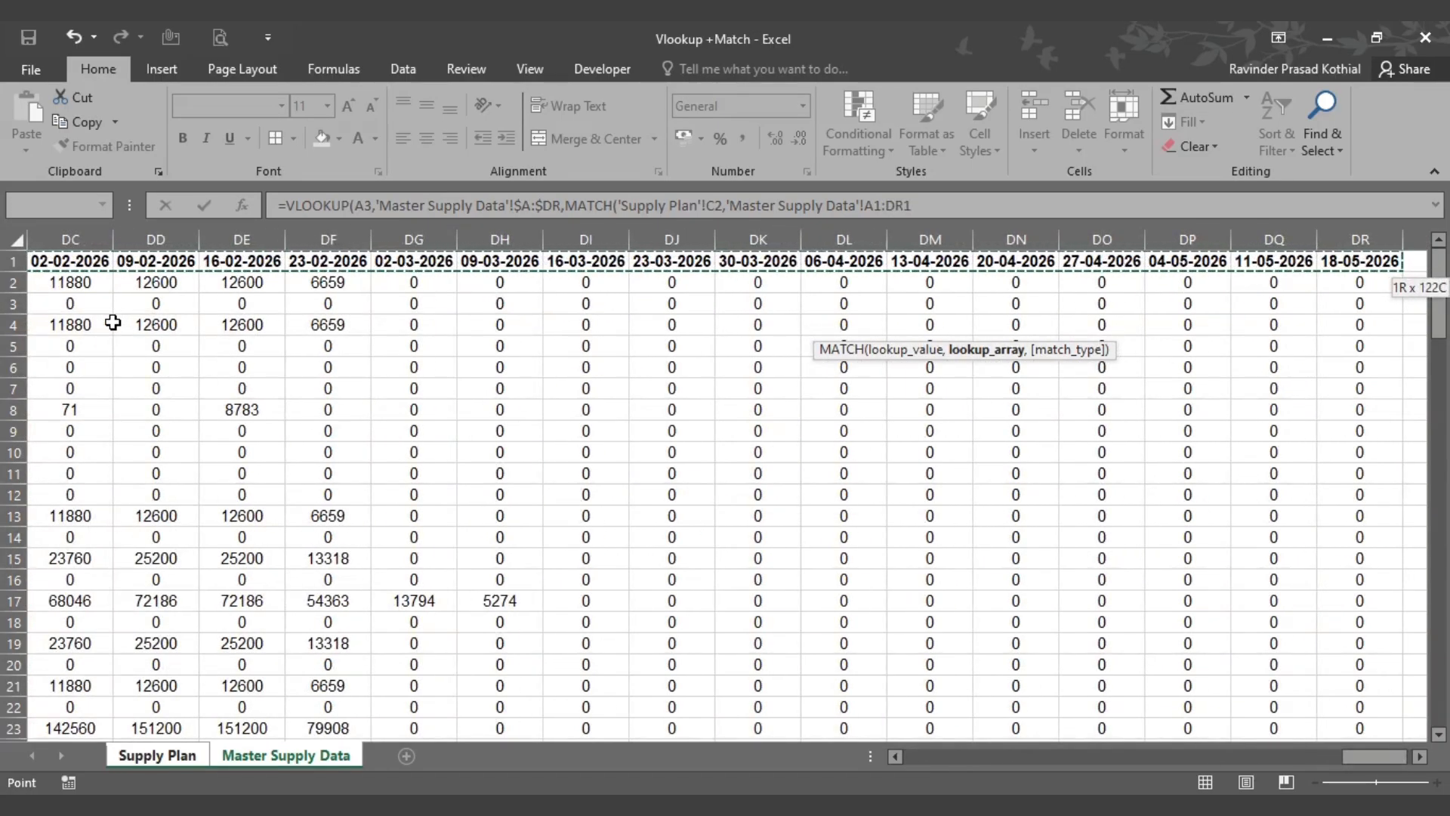
{"action": "key", "text": "F4"}
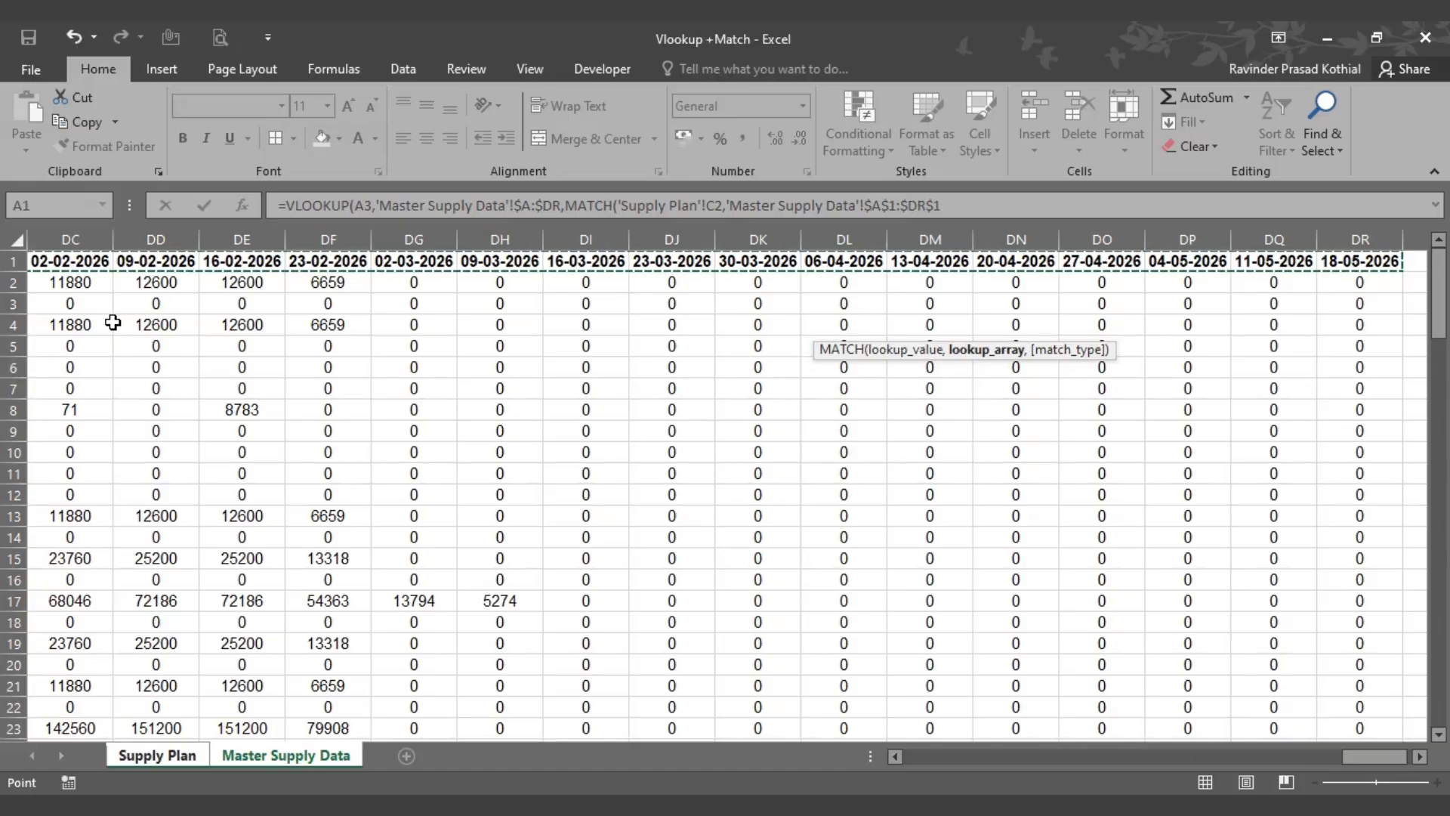
{"action": "type", "text": ","}
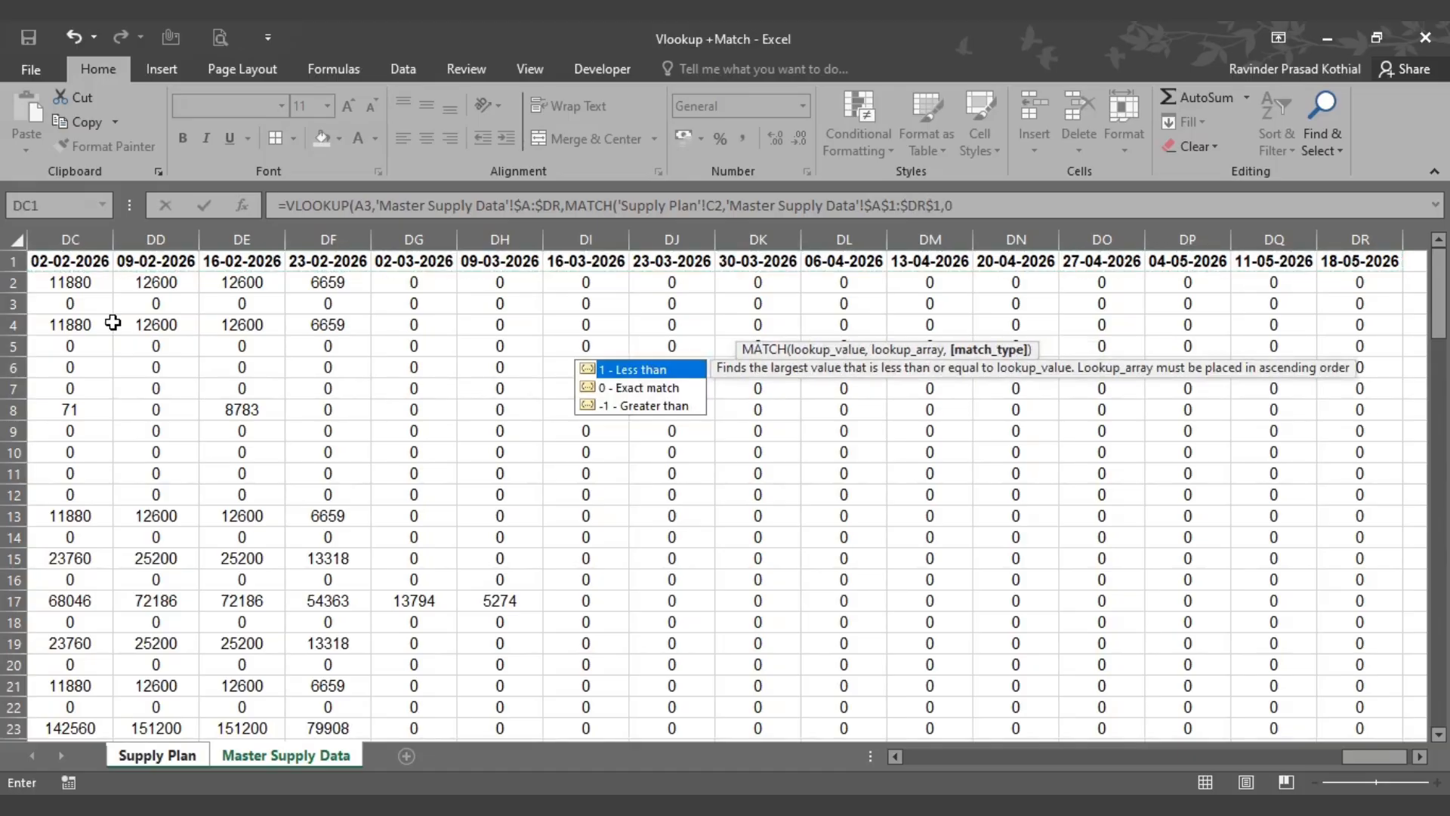
{"action": "type", "text": "0)"}
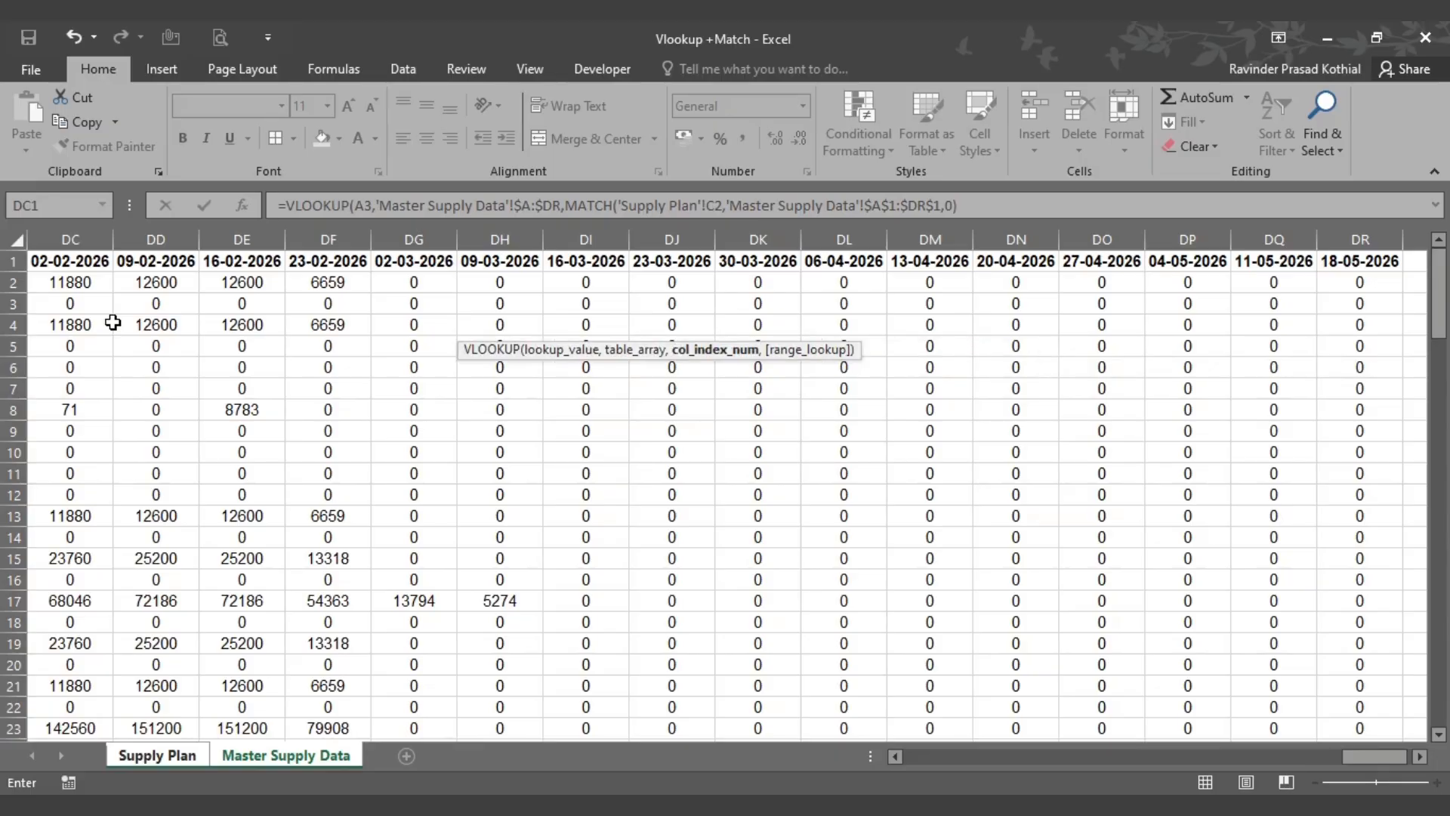
Step: Finish the VLOOKUP with range lookup 0 for an exact match and enter the formula in C3
{"action": "type", "text": ","}
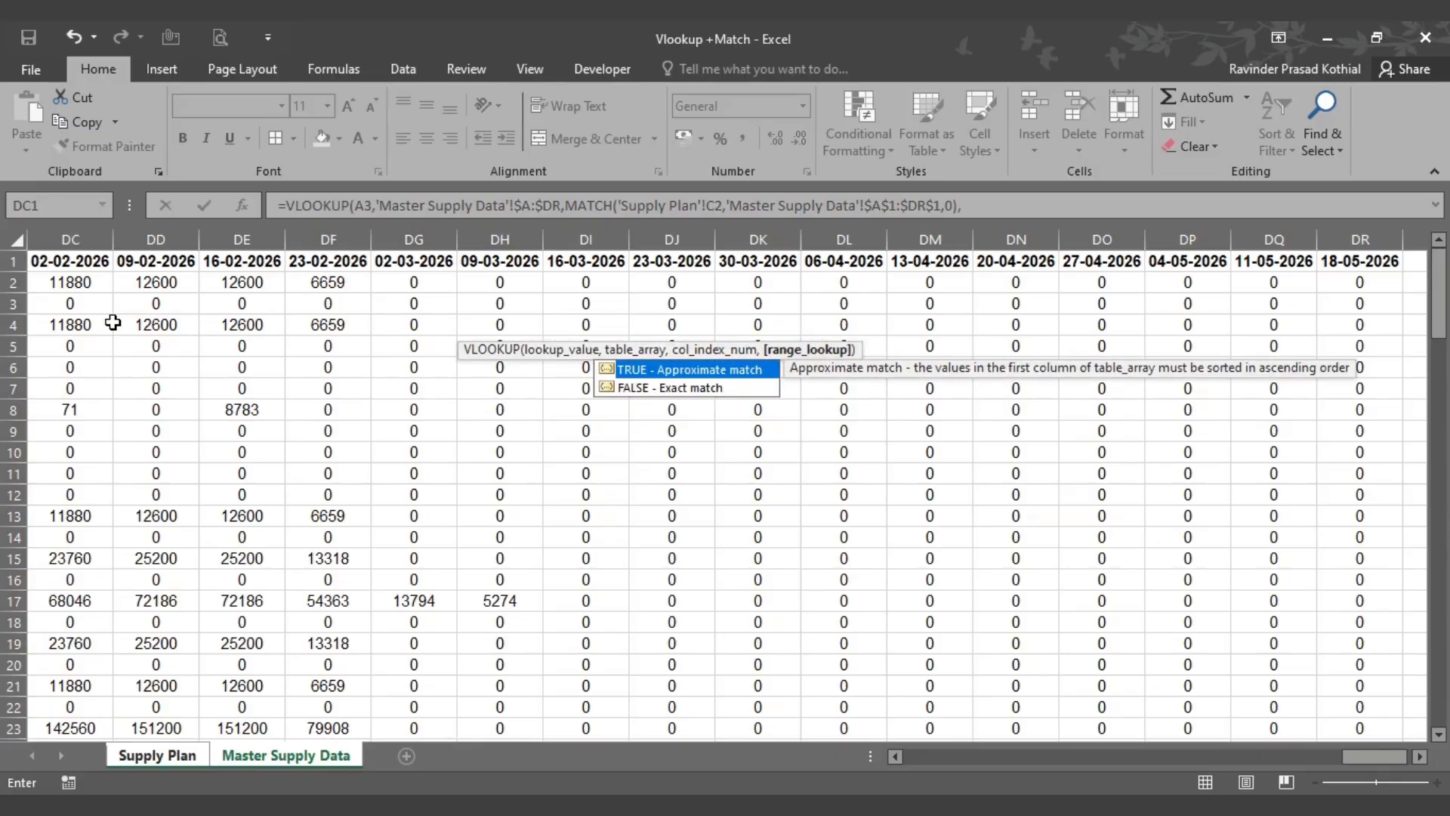
{"action": "type", "text": "0)"}
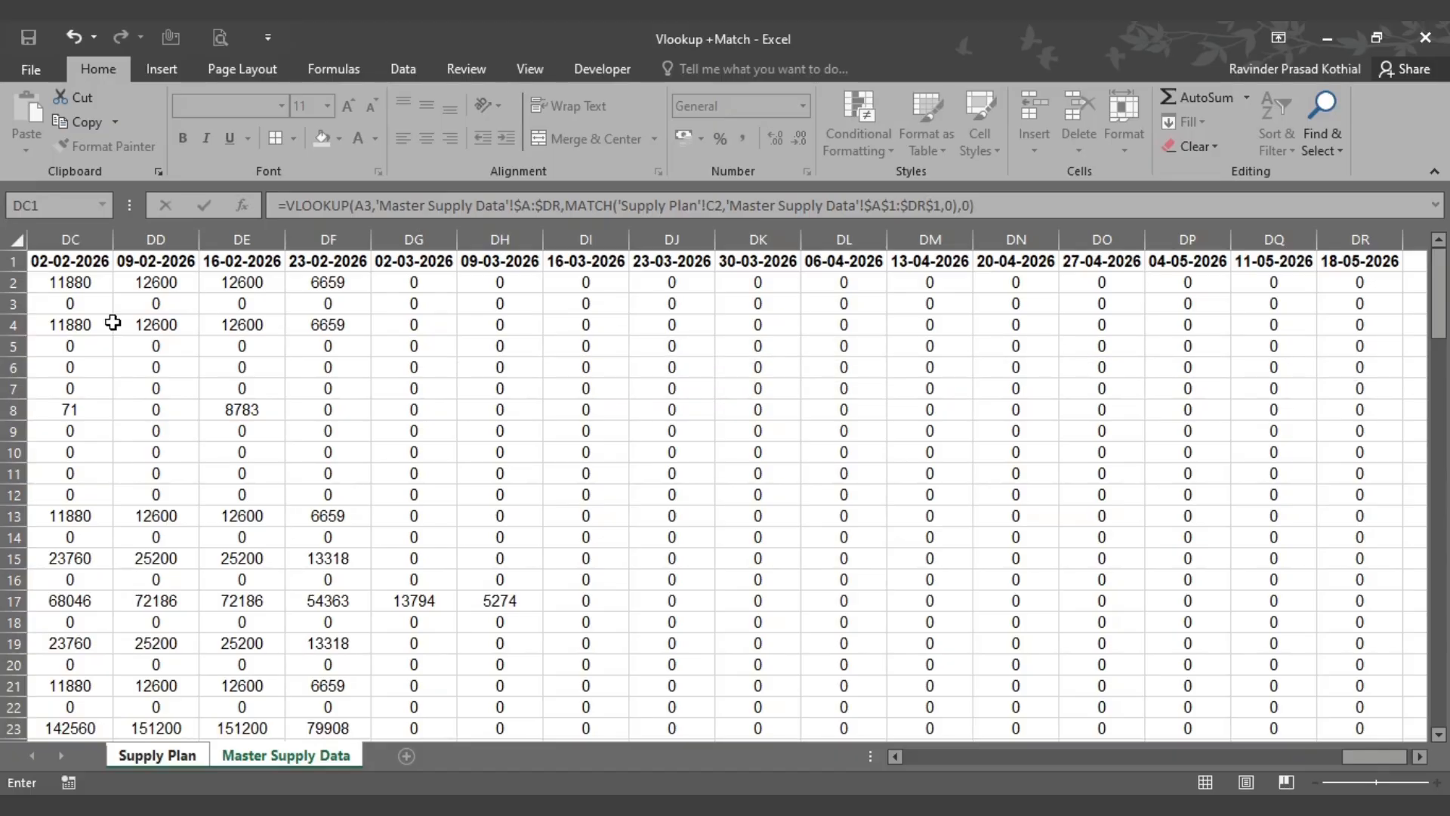
{"action": "key", "text": "Return"}
{"action": "key", "text": "Up"}
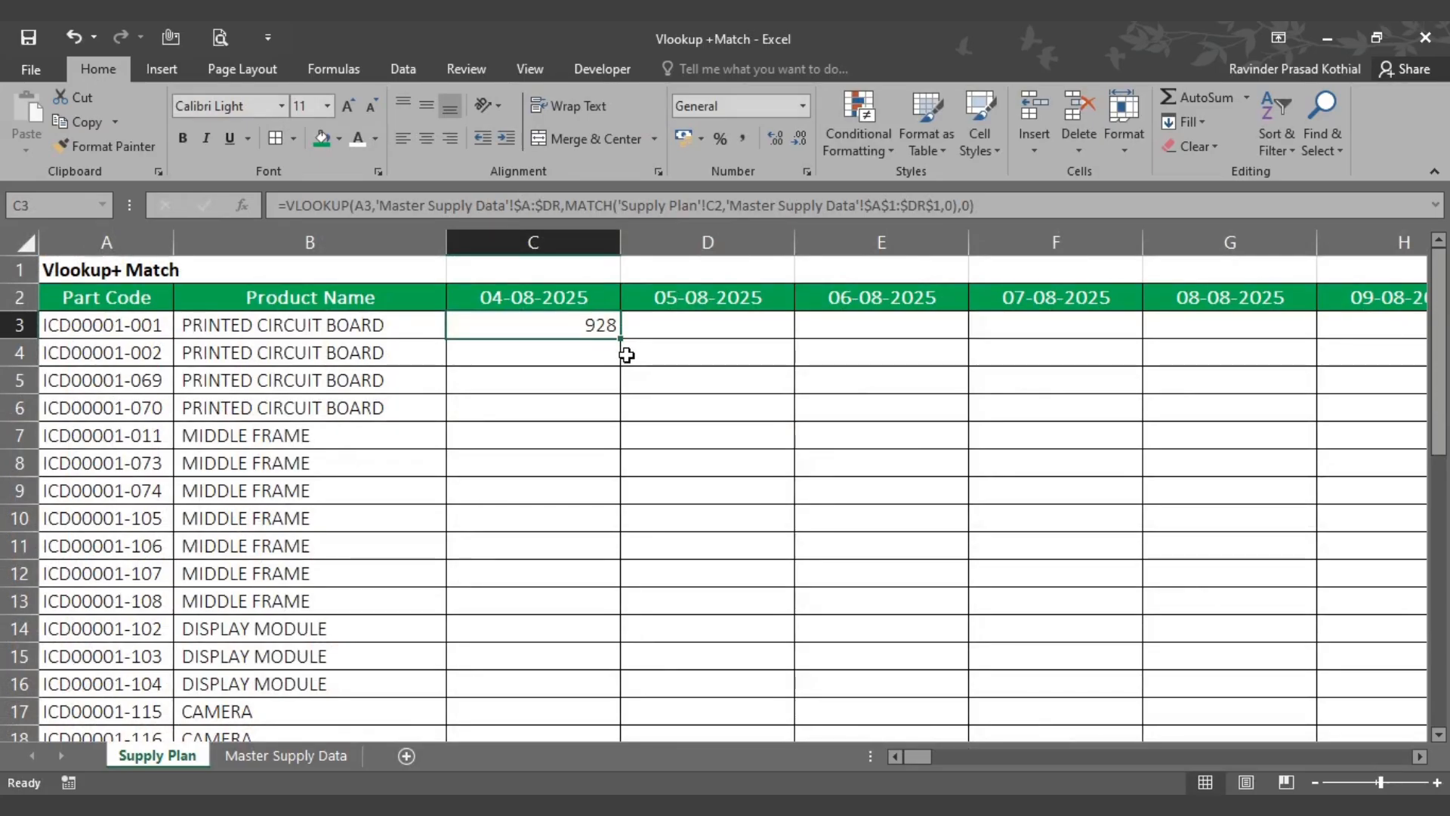
Step: Fill the formula from C3 down to C19, inspect the references in C4's copy, and reselect C3
{"action": "left_click_drag", "start_coordinate": [620, 337], "coordinate": [576, 691]}
{"action": "scroll", "coordinate": [553, 342], "scroll_direction": "up", "scroll_amount": 1}
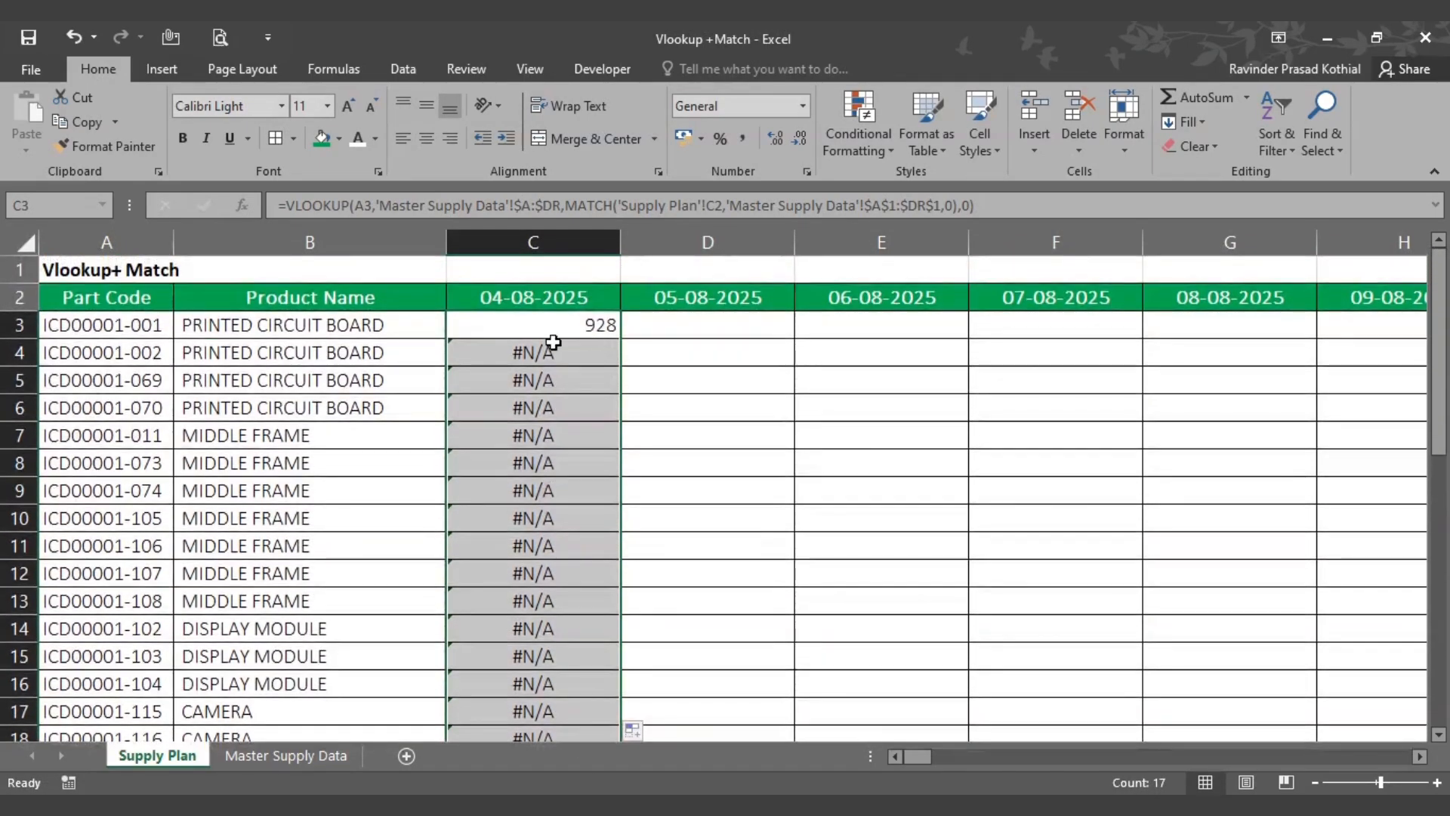
{"action": "left_click", "coordinate": [555, 355]}
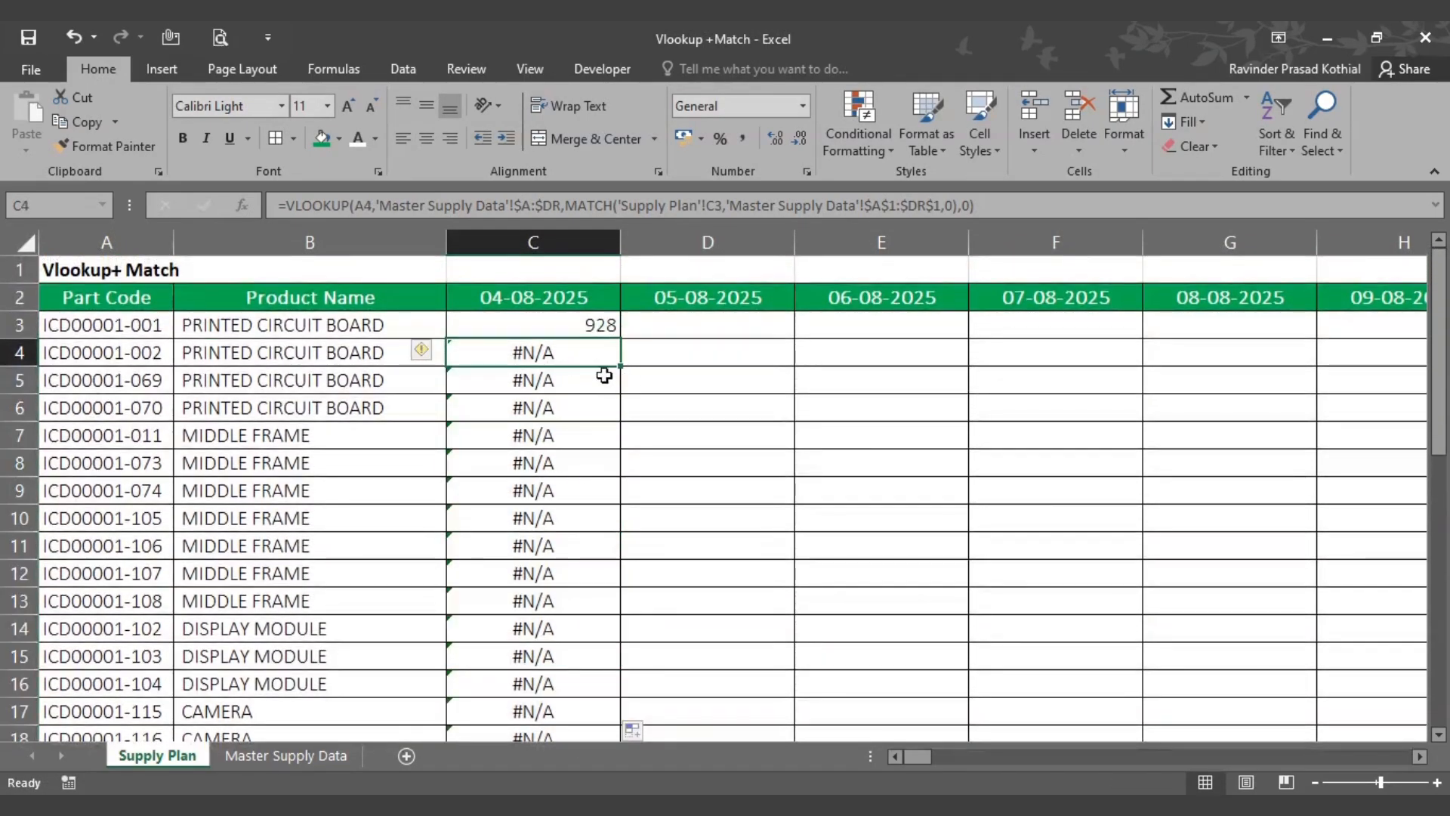
{"action": "double_click", "coordinate": [571, 354]}
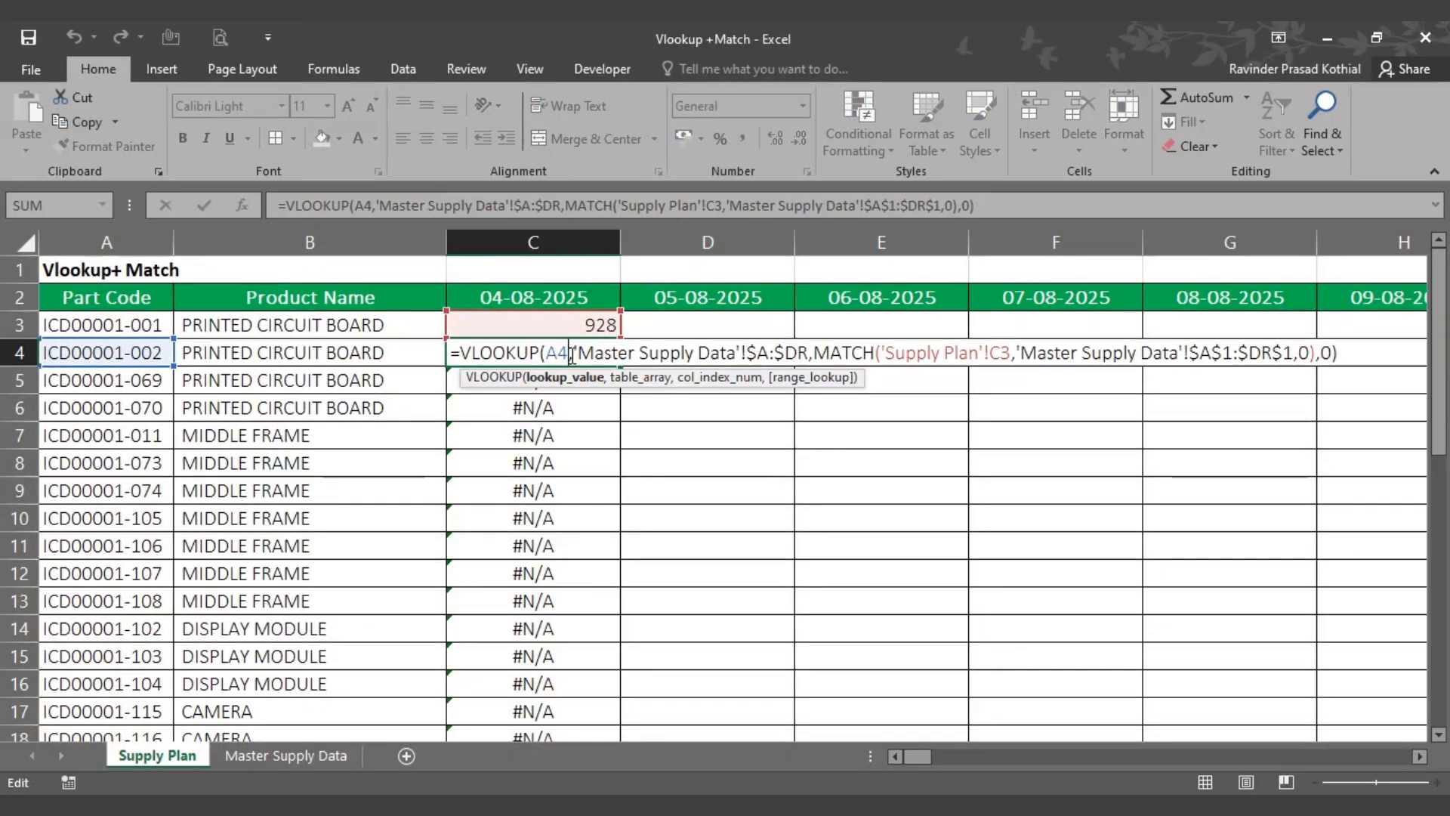
{"action": "key", "text": "Escape"}
{"action": "left_click", "coordinate": [553, 325]}
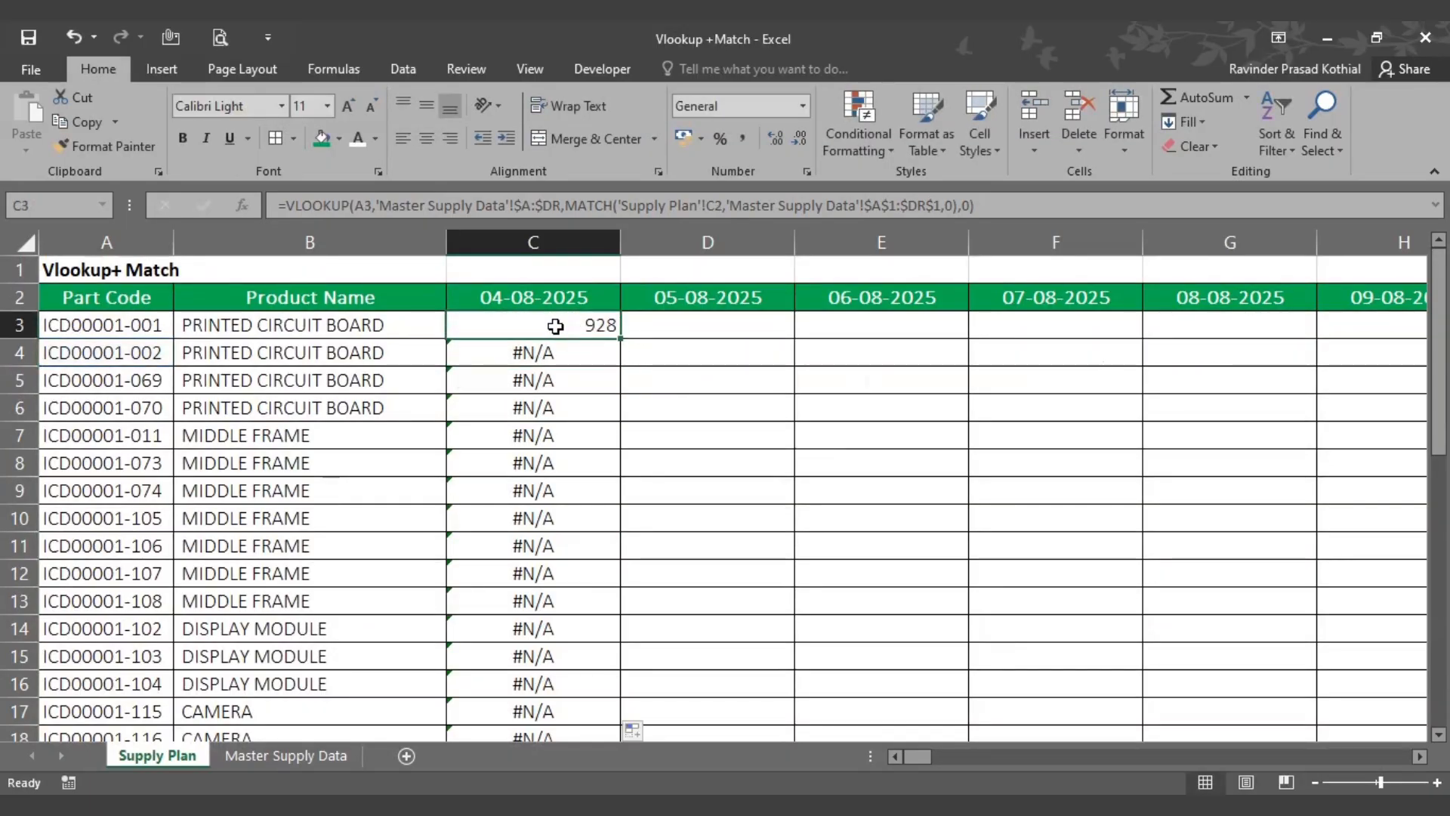
Step: Edit the C3 formula to lock the header row as C$2 and the part-code column as $A3, and enter it
{"action": "double_click", "coordinate": [555, 326]}
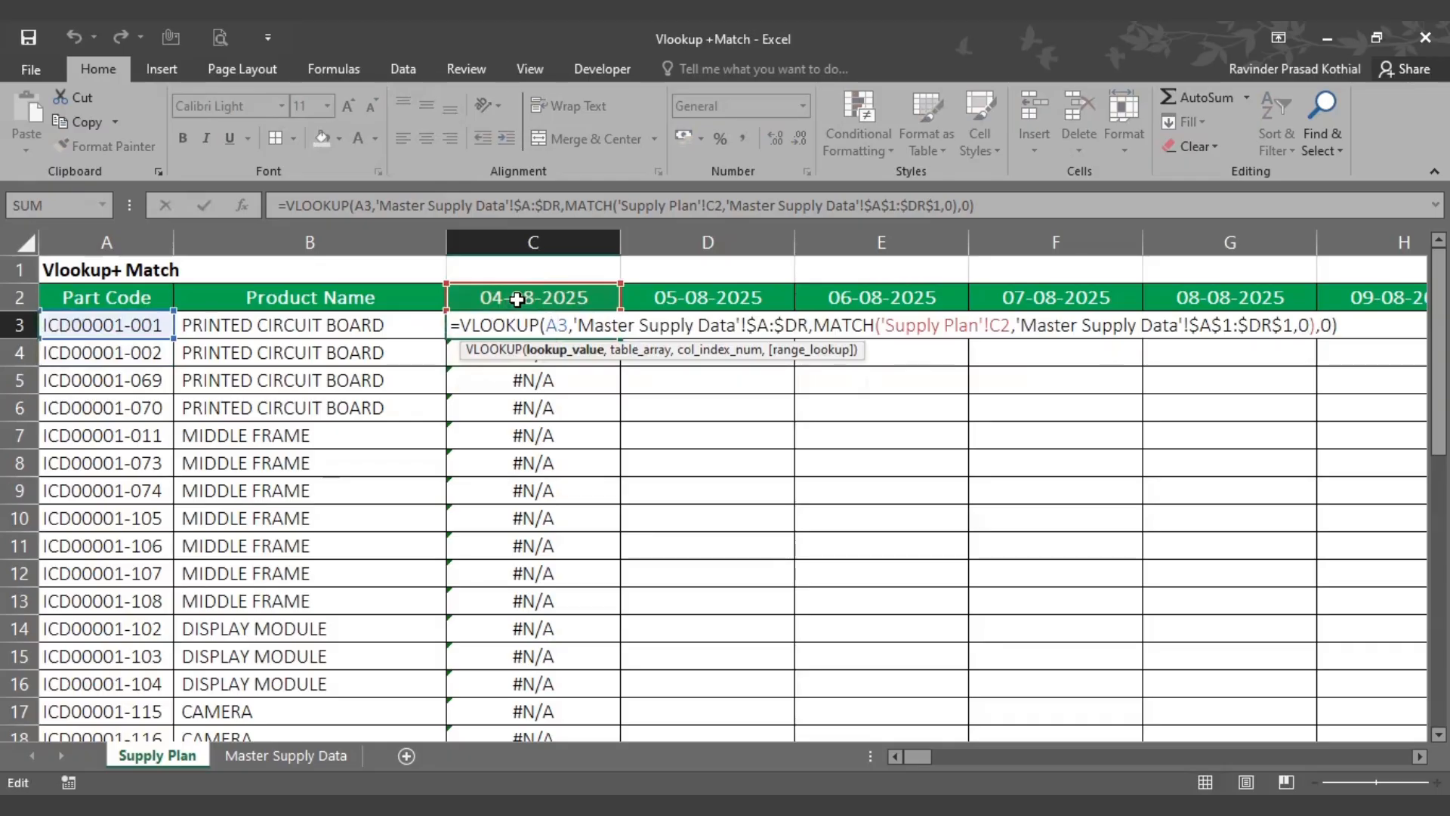
{"action": "left_click", "coordinate": [1001, 327]}
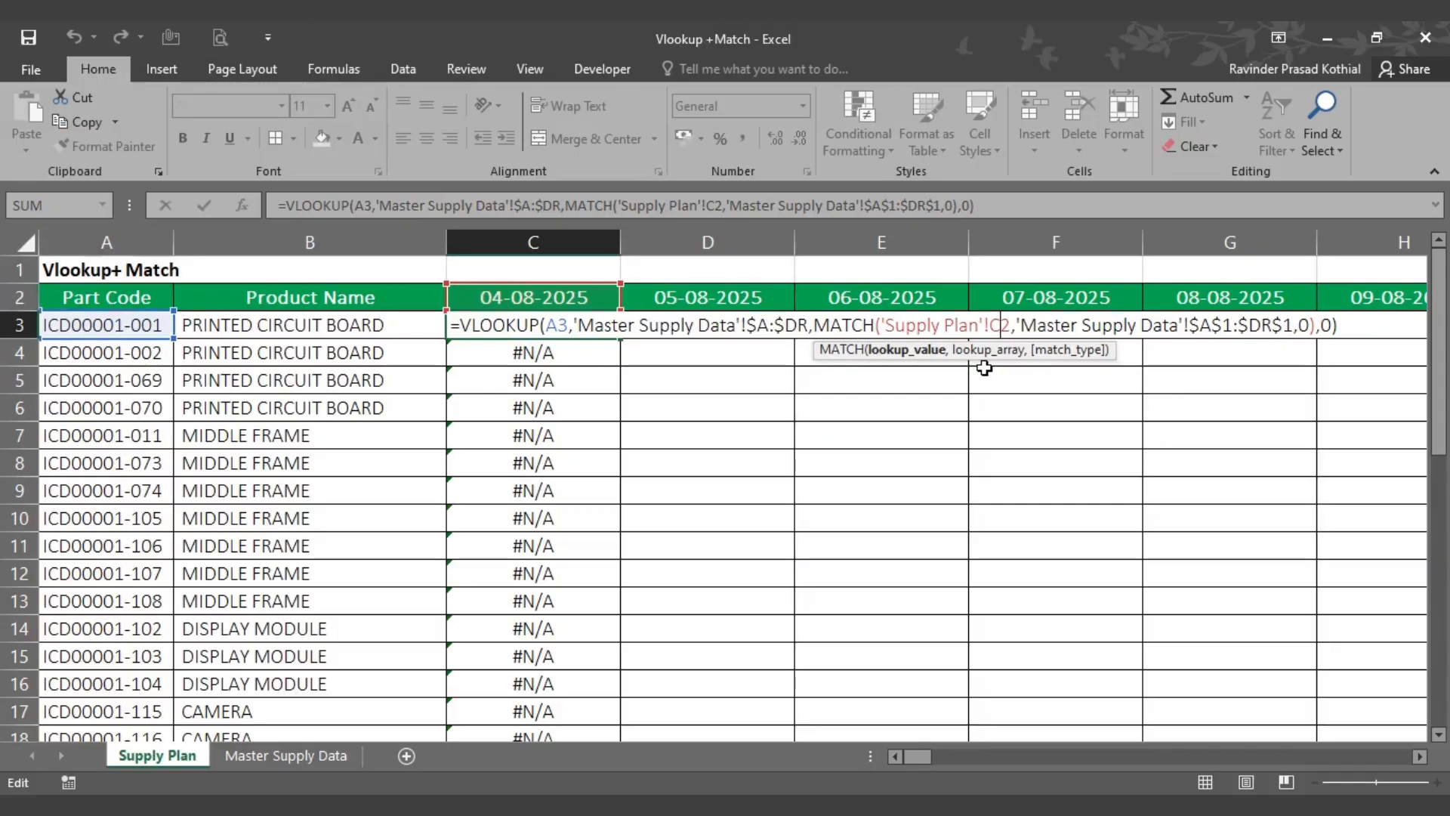
{"action": "type", "text": "$"}
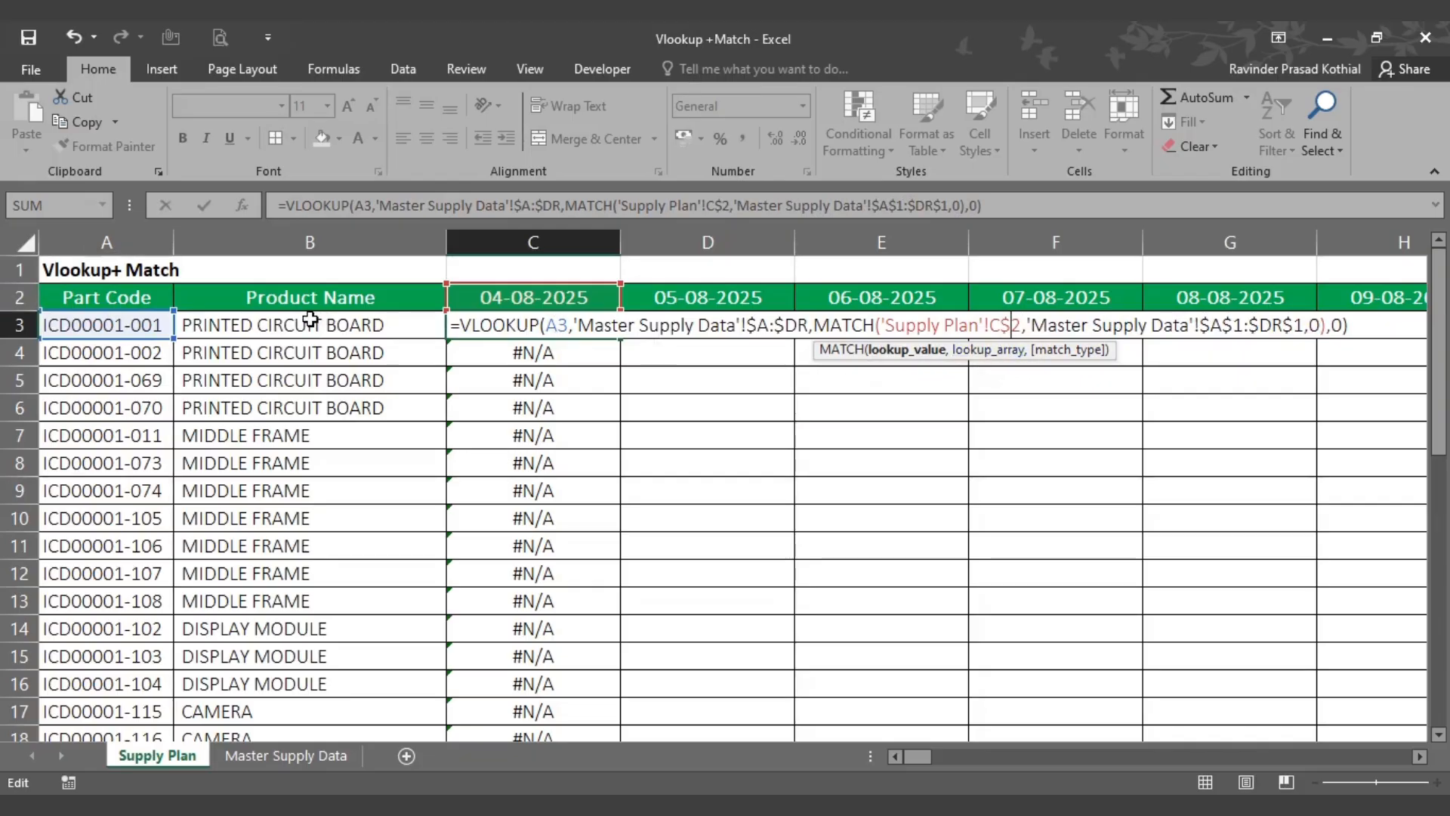
{"action": "left_click", "coordinate": [556, 325]}
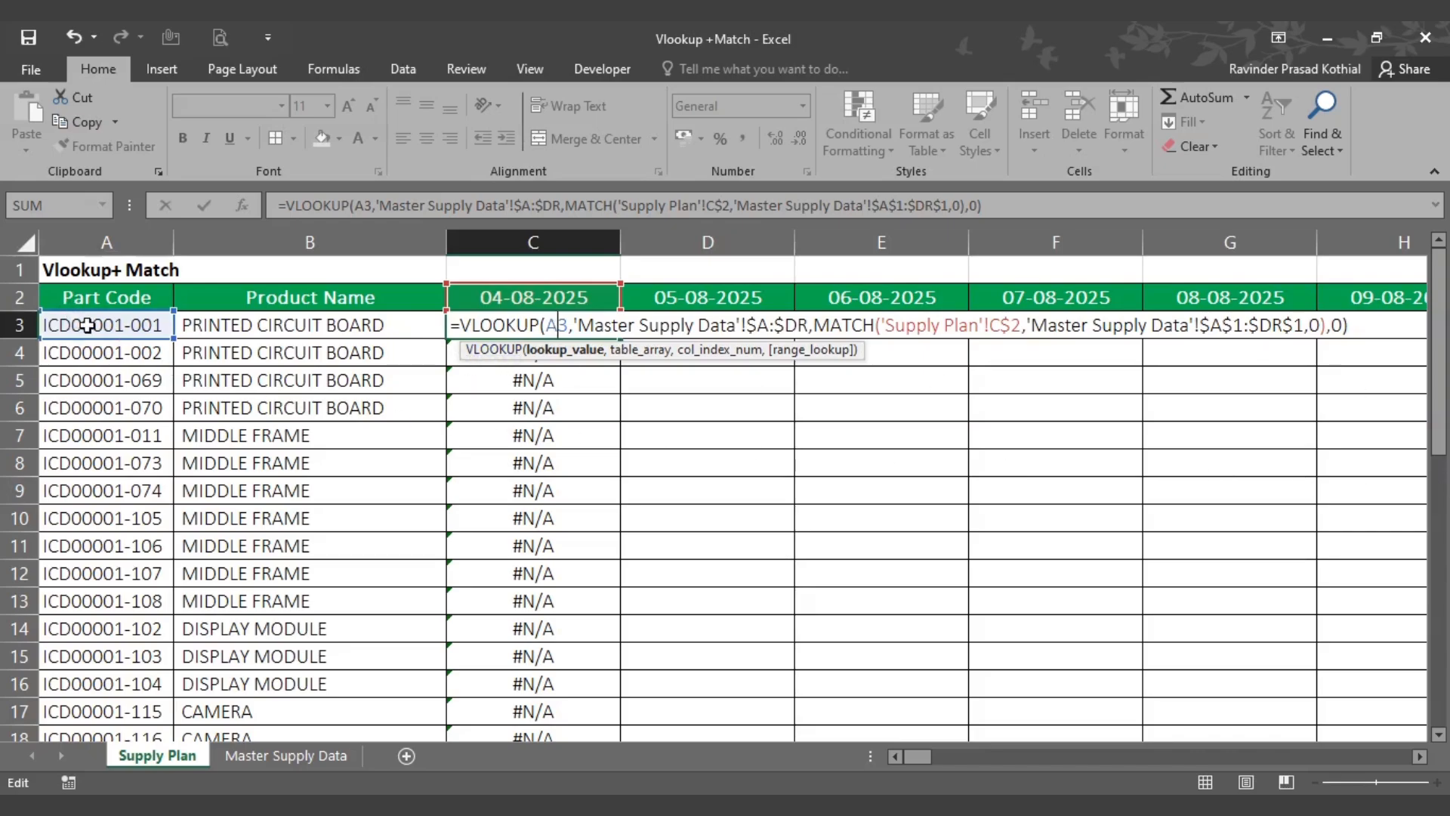
{"action": "left_click", "coordinate": [551, 326]}
{"action": "type", "text": "$"}
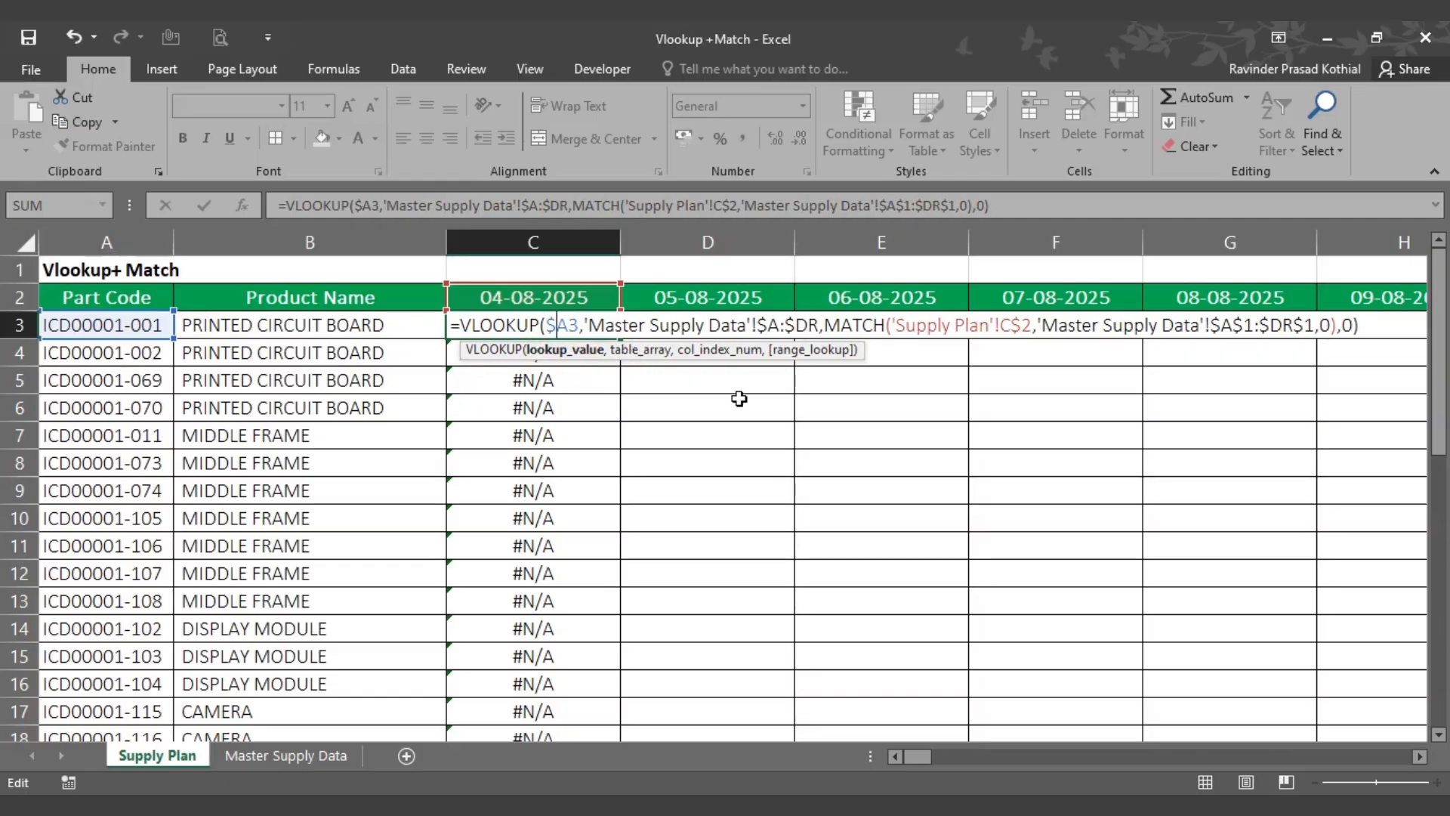
{"action": "key", "text": "Return"}
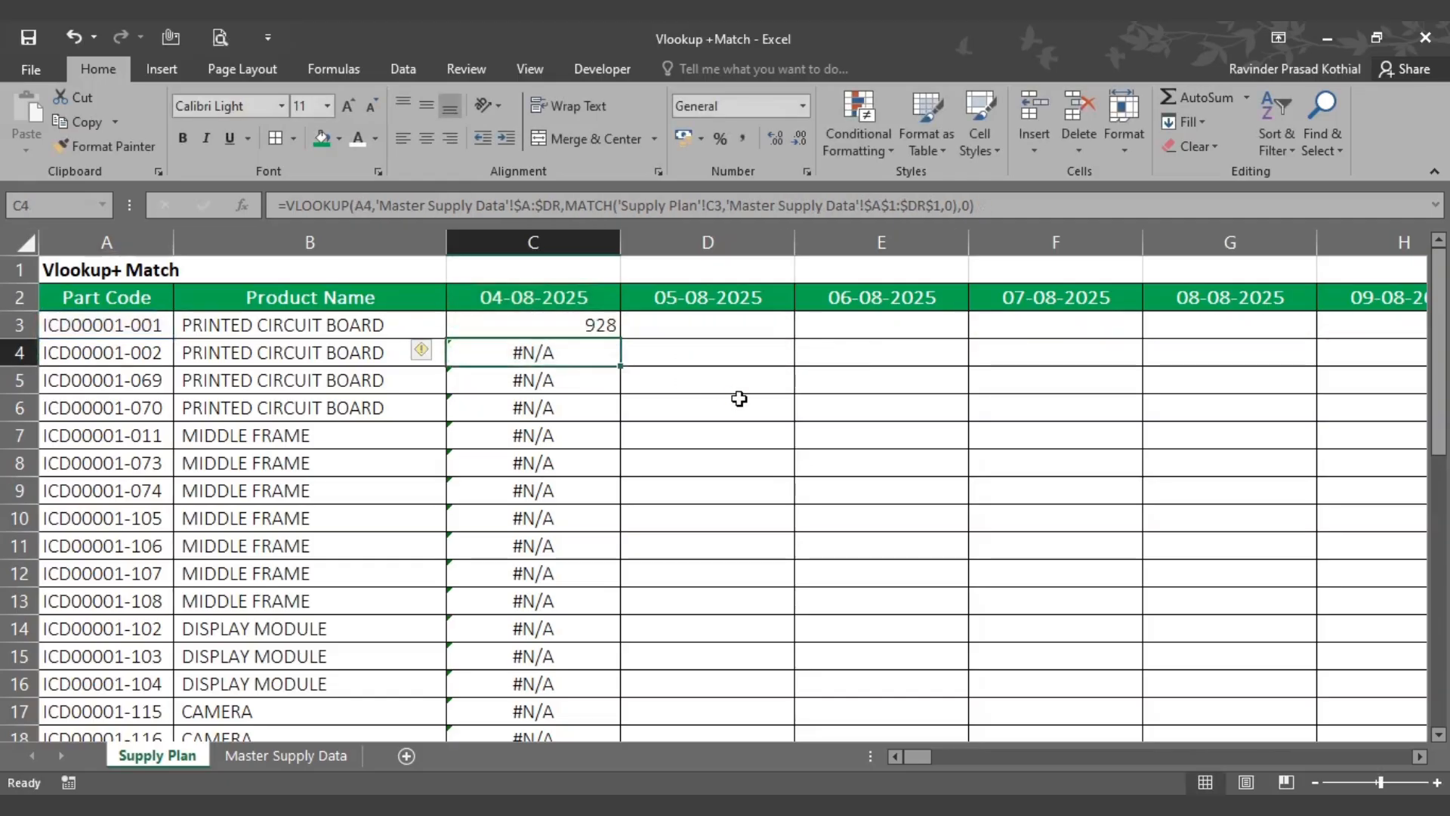
Step: Fill the corrected VLOOKUP and MATCH formula from C3 down to C19
{"action": "left_click", "coordinate": [604, 326]}
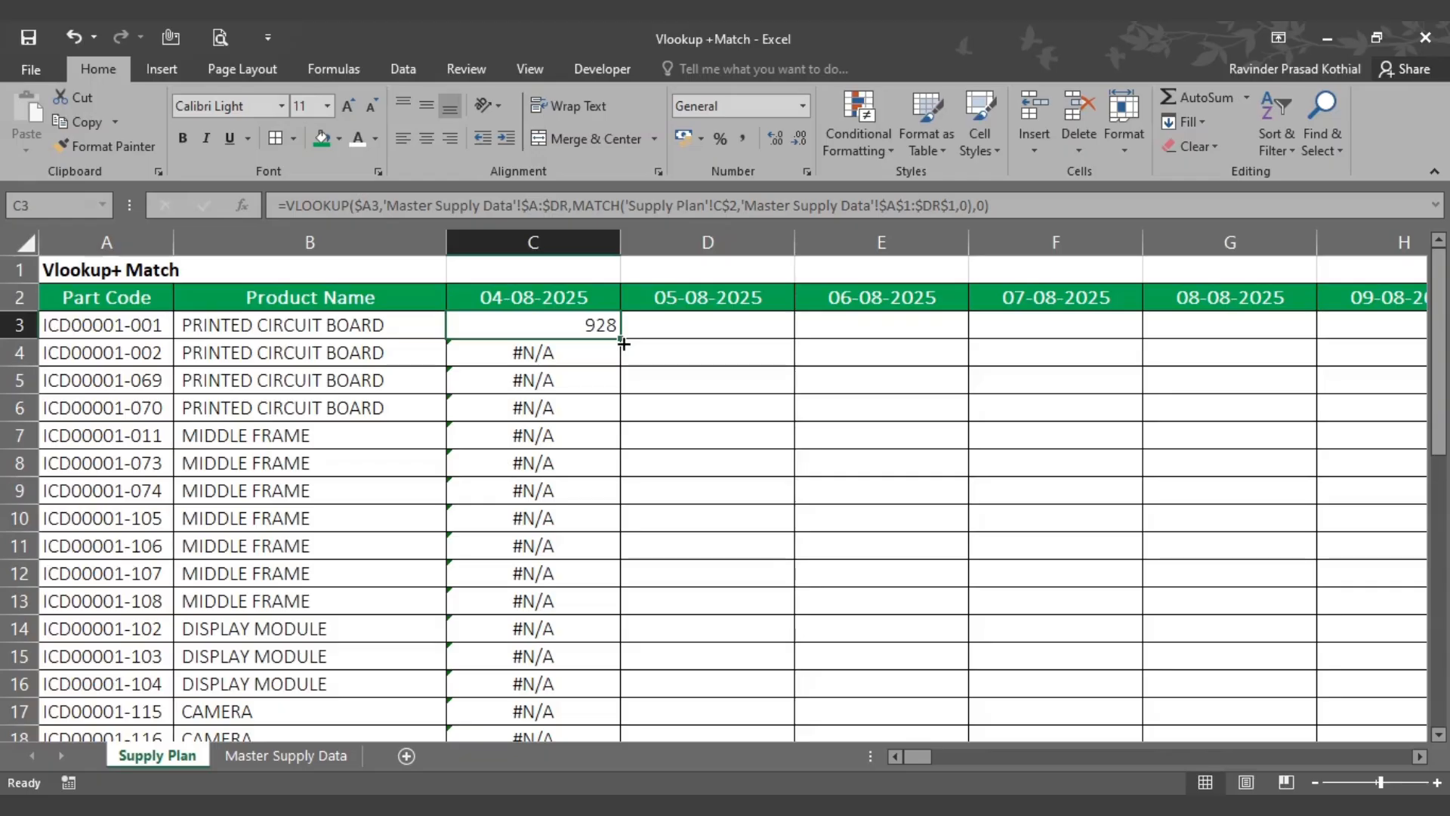
{"action": "mouse_move", "coordinate": [624, 344]}
{"action": "left_mouse_down"}
{"action": "mouse_move", "coordinate": [634, 697]}
{"action": "mouse_move", "coordinate": [631, 683]}
{"action": "left_mouse_up"}
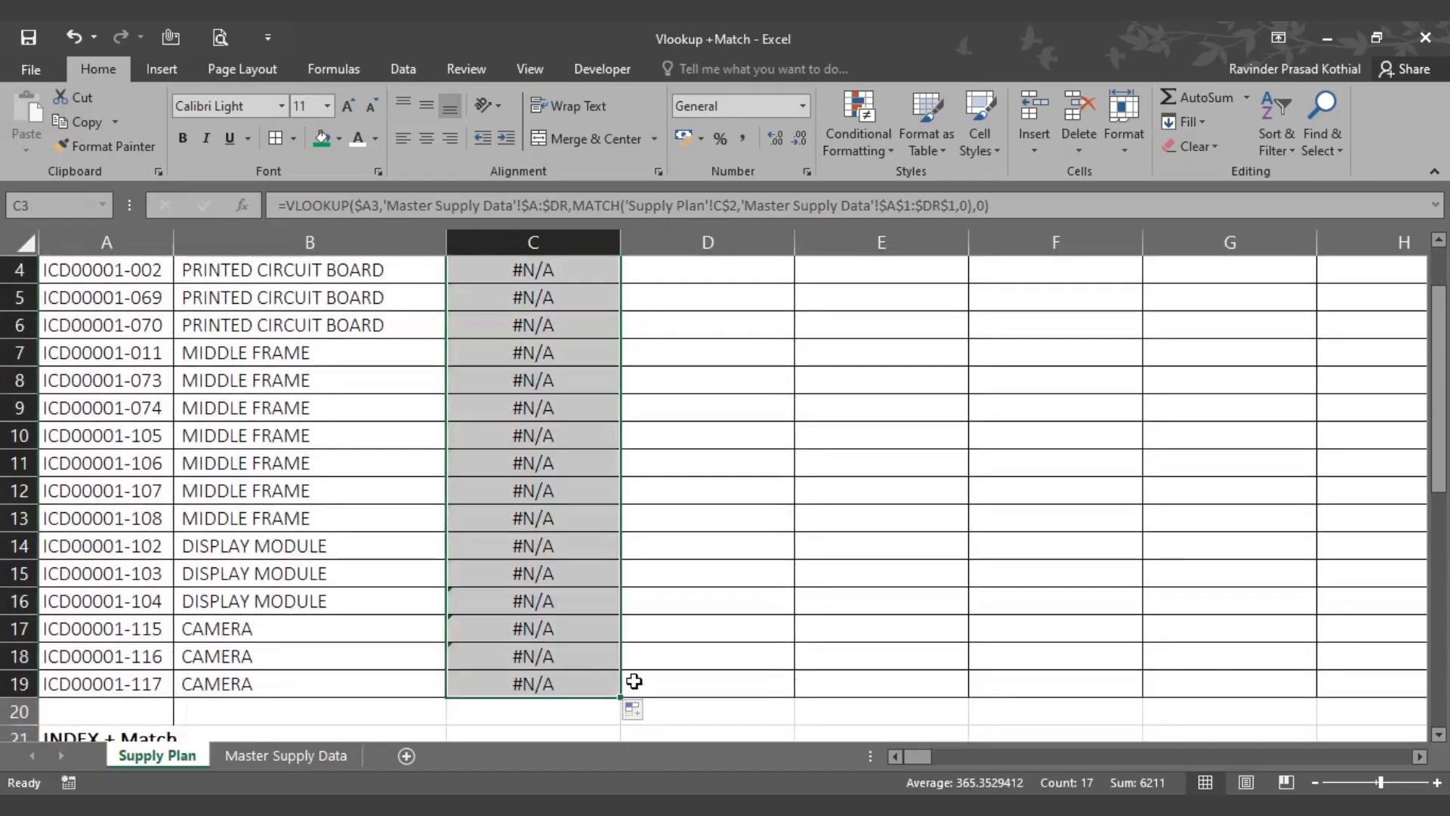
{"action": "scroll", "coordinate": [680, 627], "scroll_direction": "up", "scroll_amount": 1}
Step: Fill the formulas in C3:C19 across to column DR and check the filled table
{"action": "scroll", "coordinate": [687, 577], "scroll_direction": "down", "scroll_amount": 3}
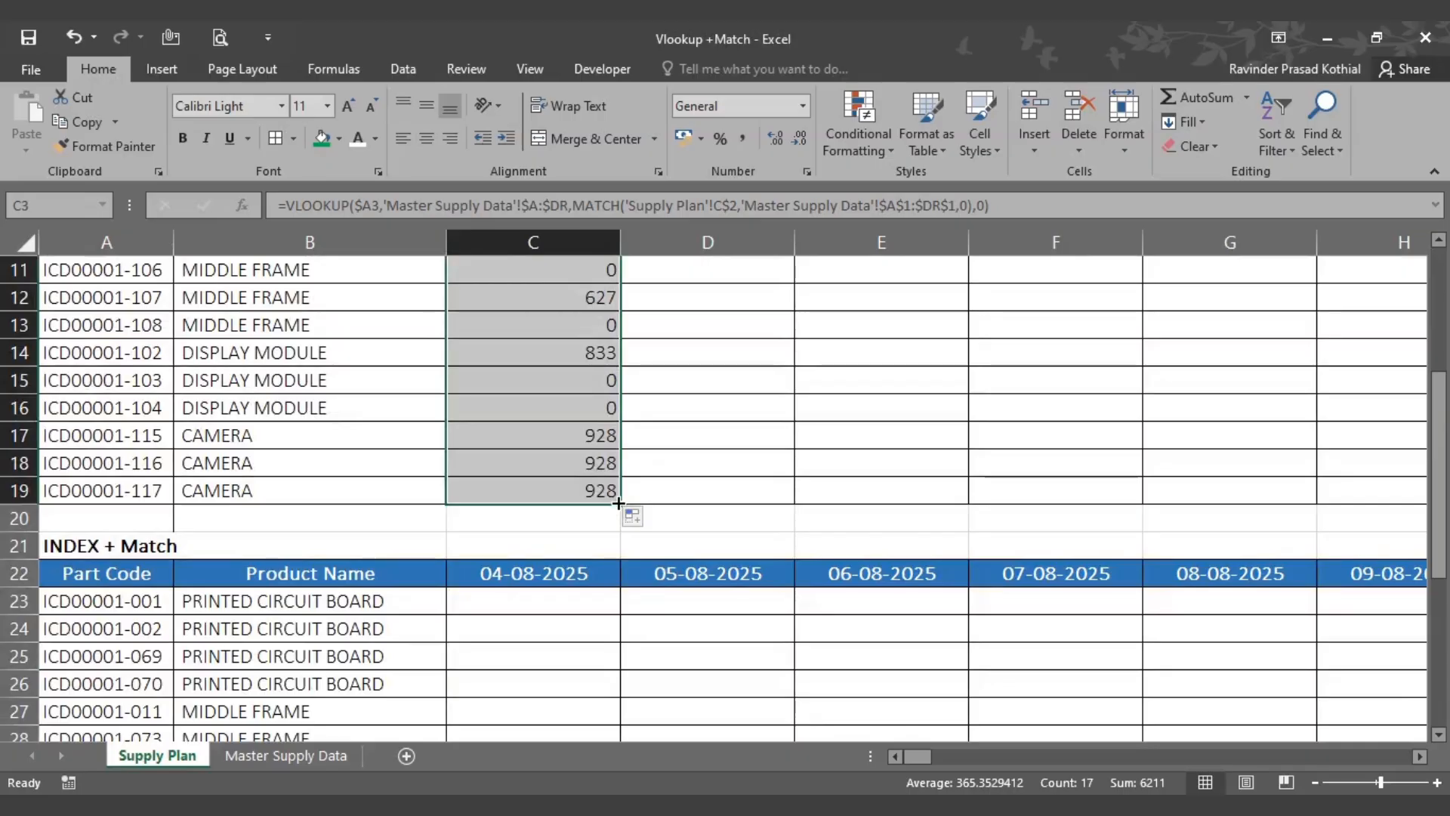
{"action": "left_click_drag", "start_coordinate": [618, 502], "coordinate": [1253, 359]}
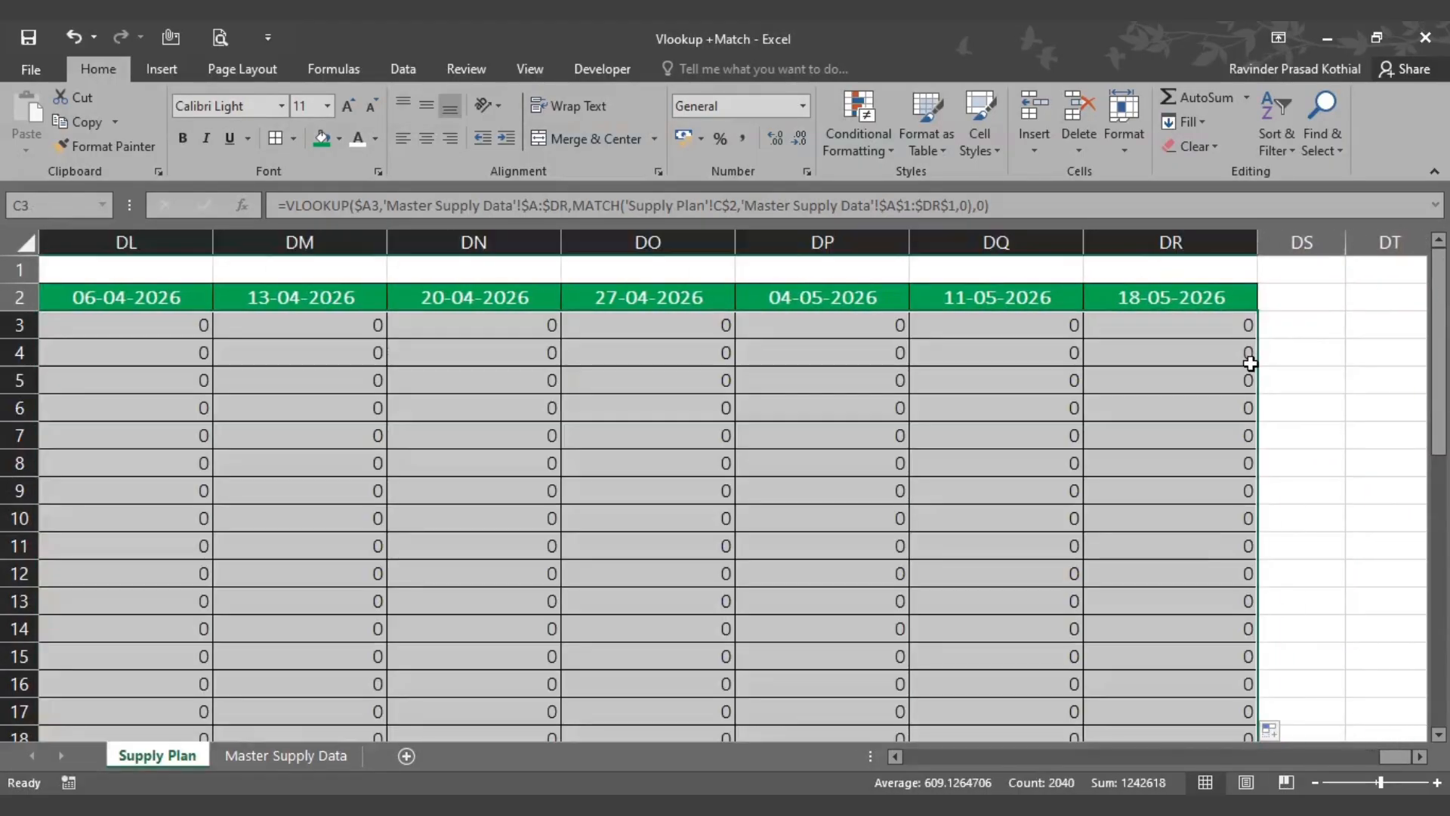
{"action": "scroll", "coordinate": [1239, 370], "scroll_direction": "down", "scroll_amount": 5}
{"action": "scroll", "coordinate": [1085, 392], "scroll_direction": "up", "scroll_amount": 5}
{"action": "scroll", "coordinate": [1100, 528], "scroll_direction": "down", "scroll_amount": 2}
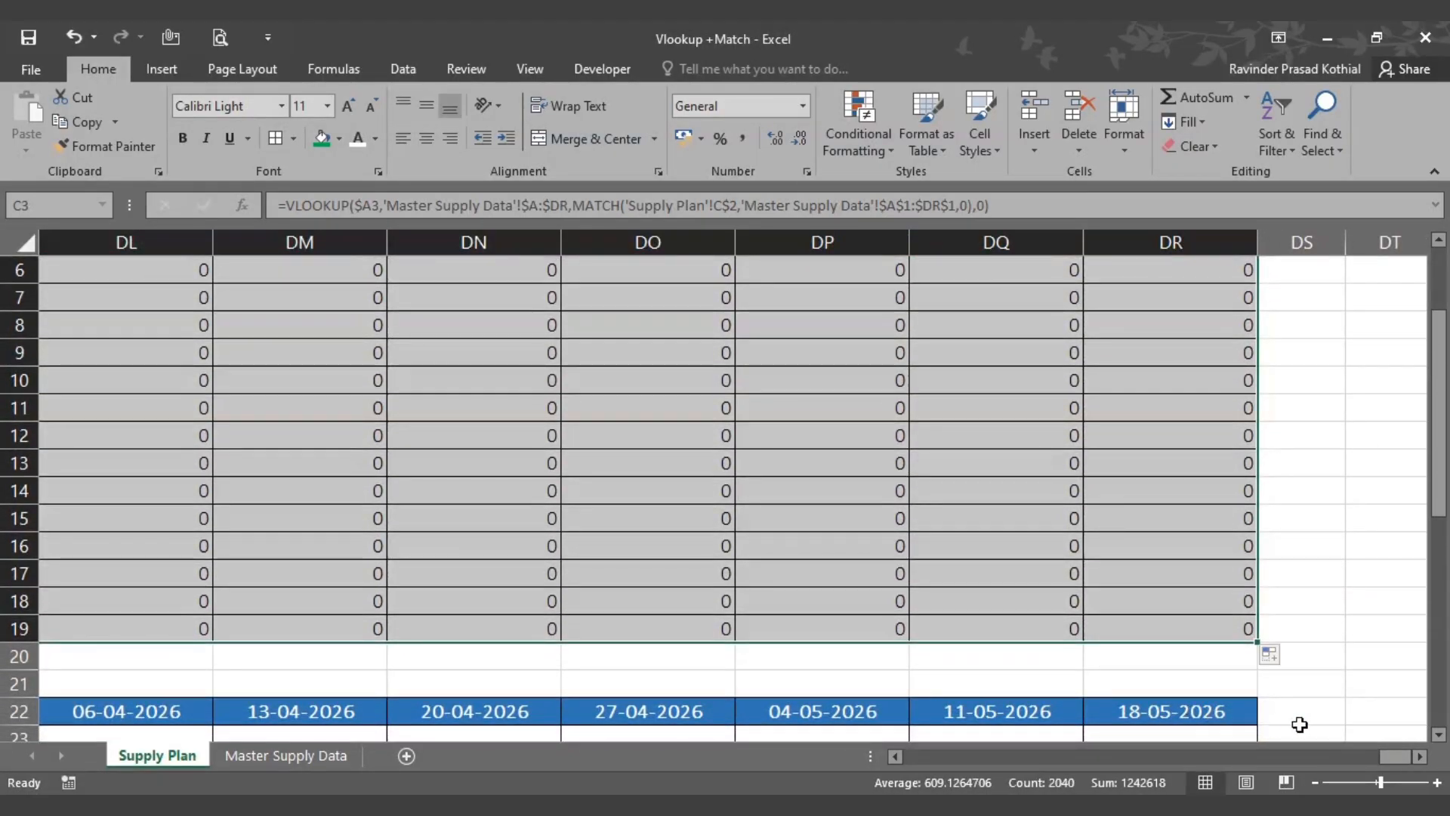
{"action": "left_click_drag", "start_coordinate": [1379, 754], "coordinate": [882, 766]}
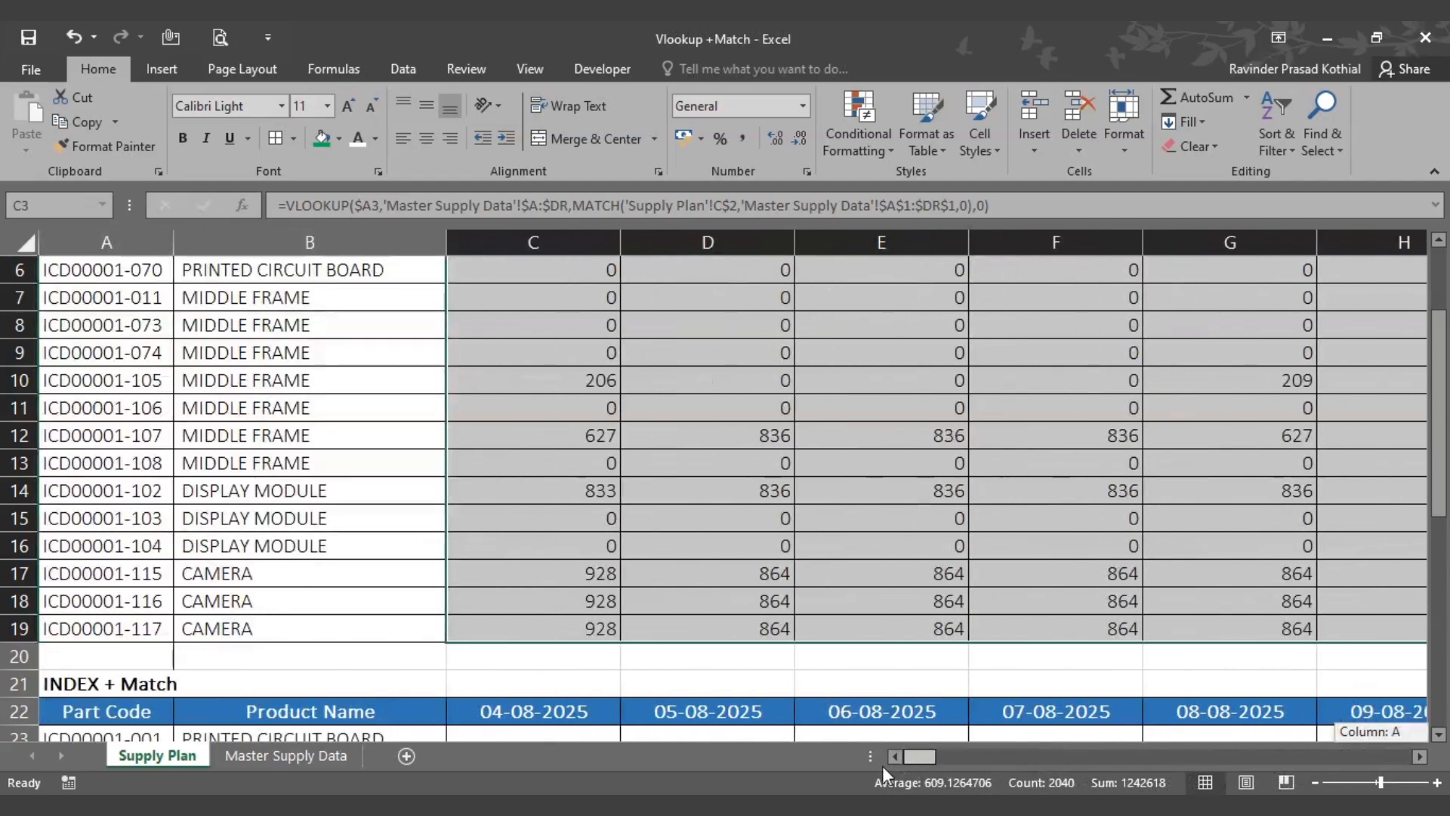
{"action": "scroll", "coordinate": [604, 528], "scroll_direction": "up", "scroll_amount": 2}
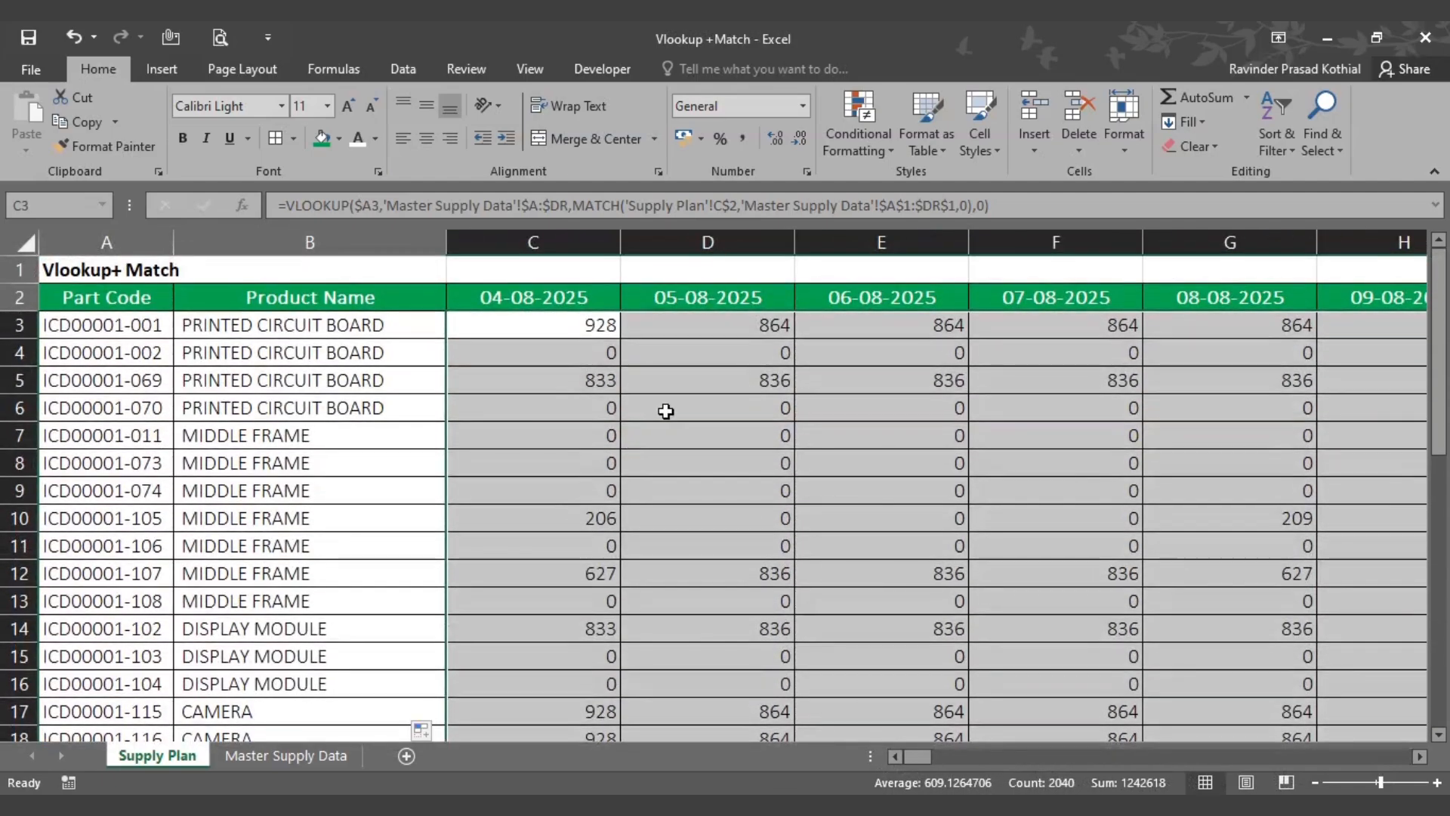
{"action": "left_click", "coordinate": [695, 398]}
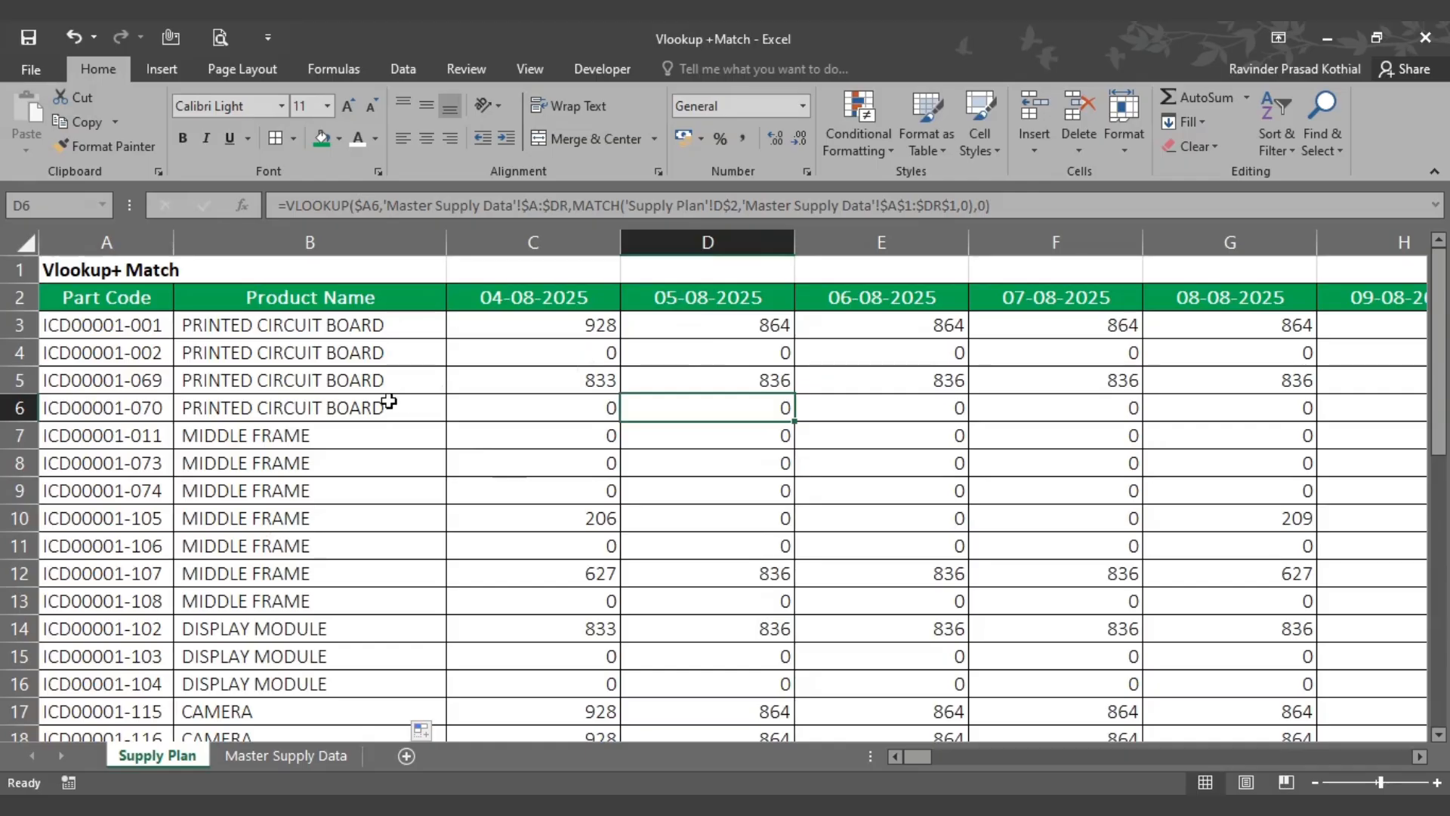
Step: Start an INDEX function in C23, the first quantity cell of the INDEX + Match table
{"action": "scroll", "coordinate": [389, 400], "scroll_direction": "down", "scroll_amount": 1}
{"action": "scroll", "coordinate": [389, 400], "scroll_direction": "down", "scroll_amount": 4}
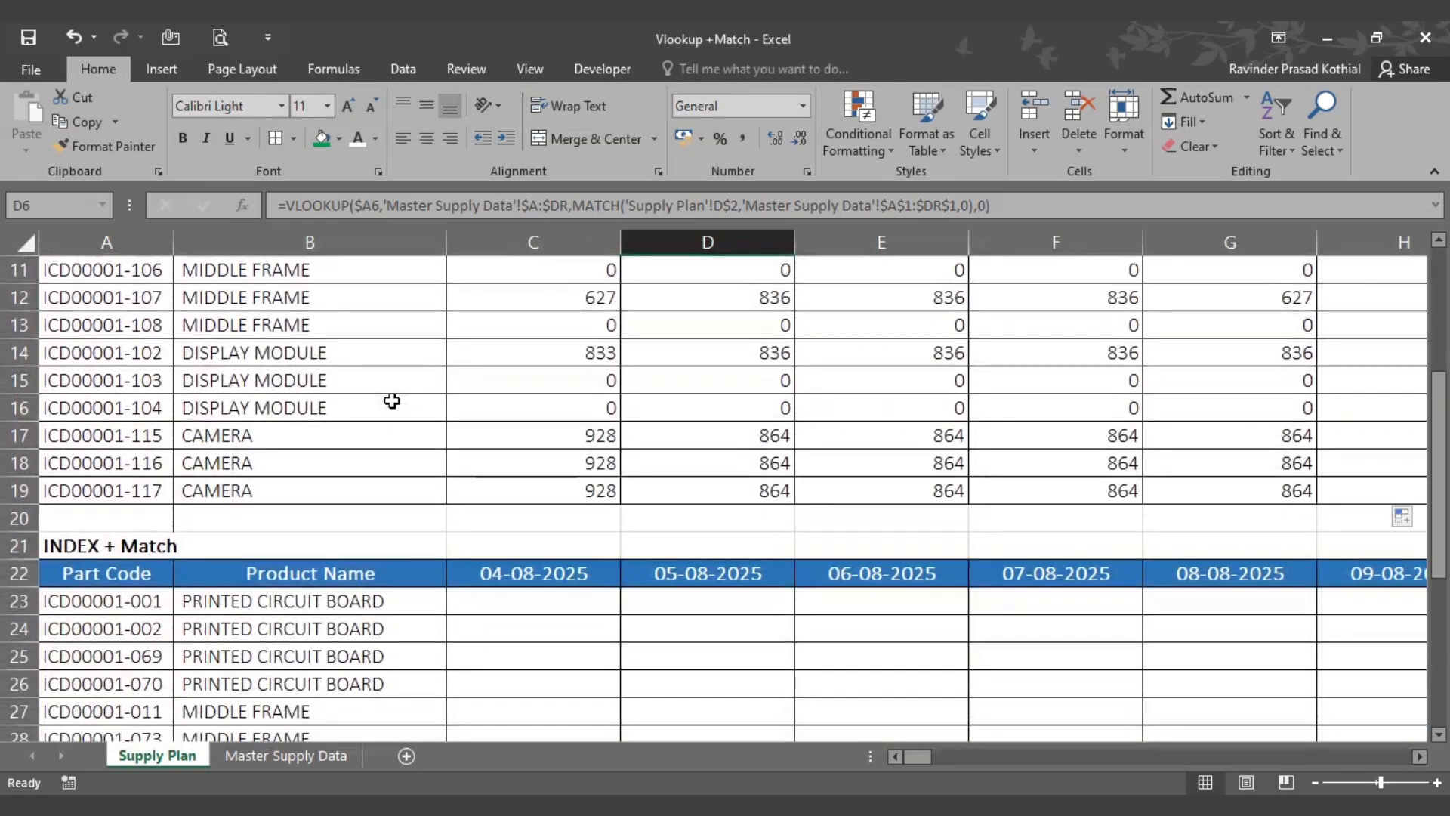
{"action": "scroll", "coordinate": [391, 400], "scroll_direction": "down", "scroll_amount": 3}
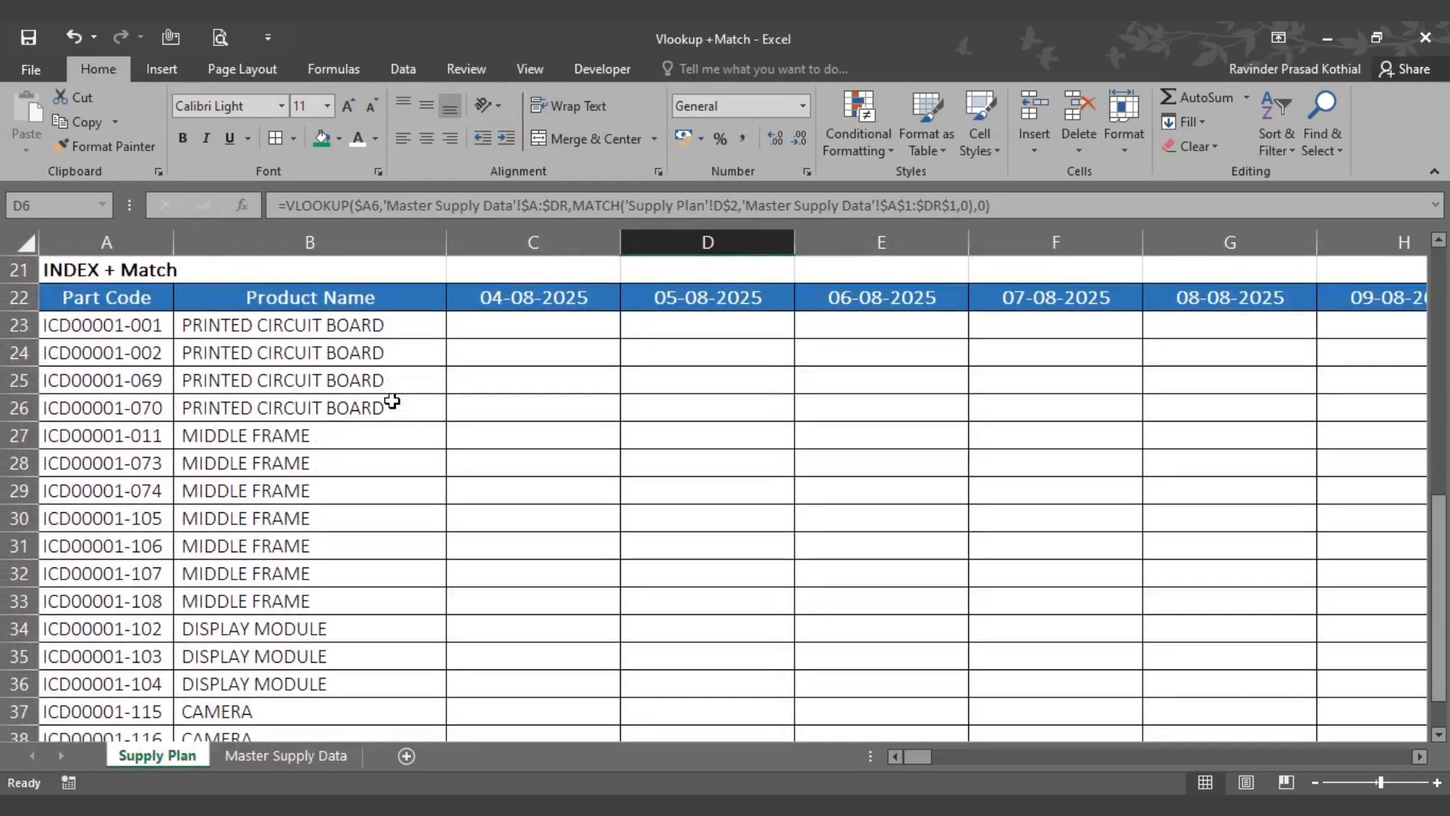
{"action": "left_click", "coordinate": [437, 469]}
{"action": "left_click", "coordinate": [83, 273]}
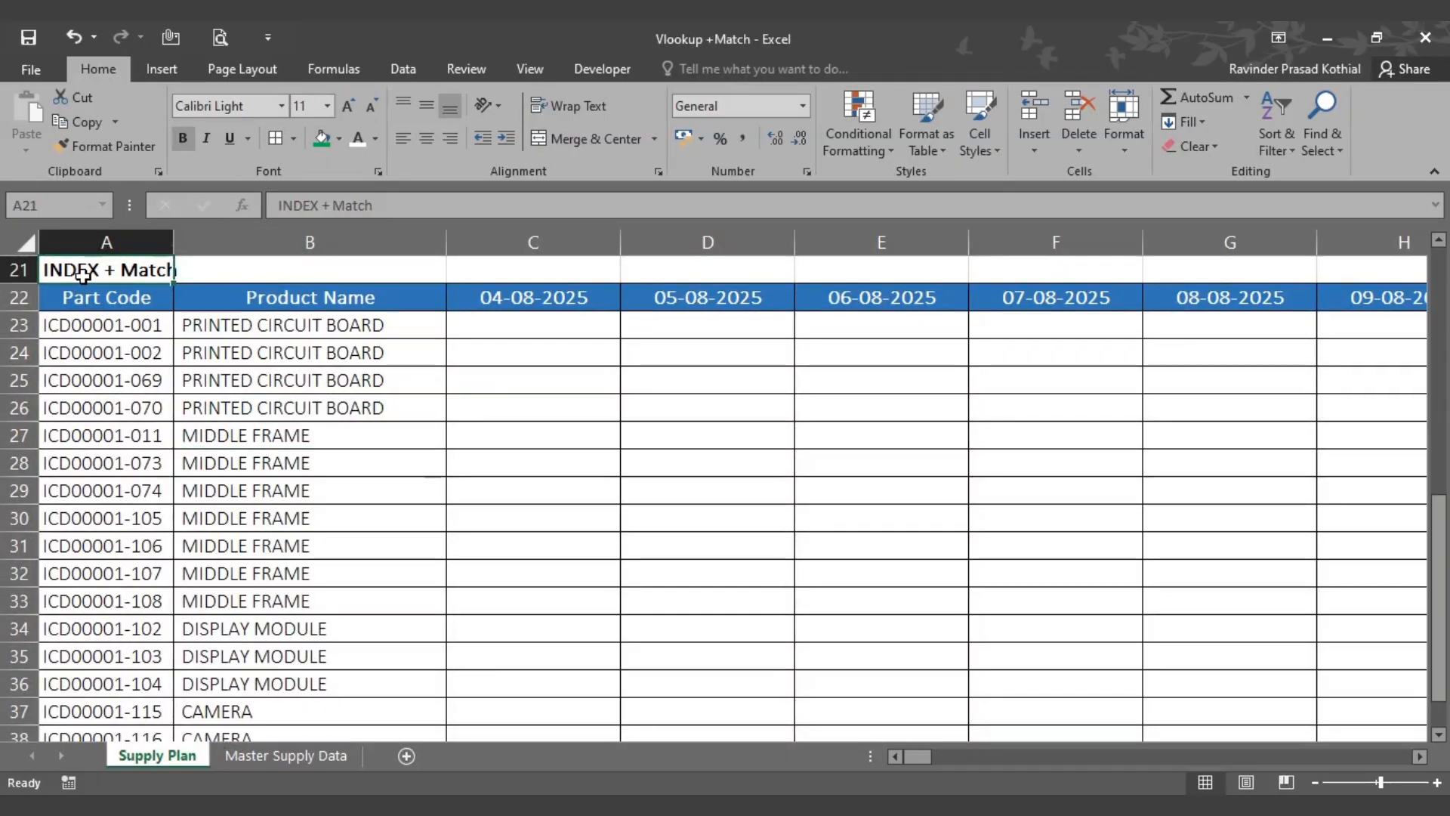
{"action": "left_click", "coordinate": [509, 388]}
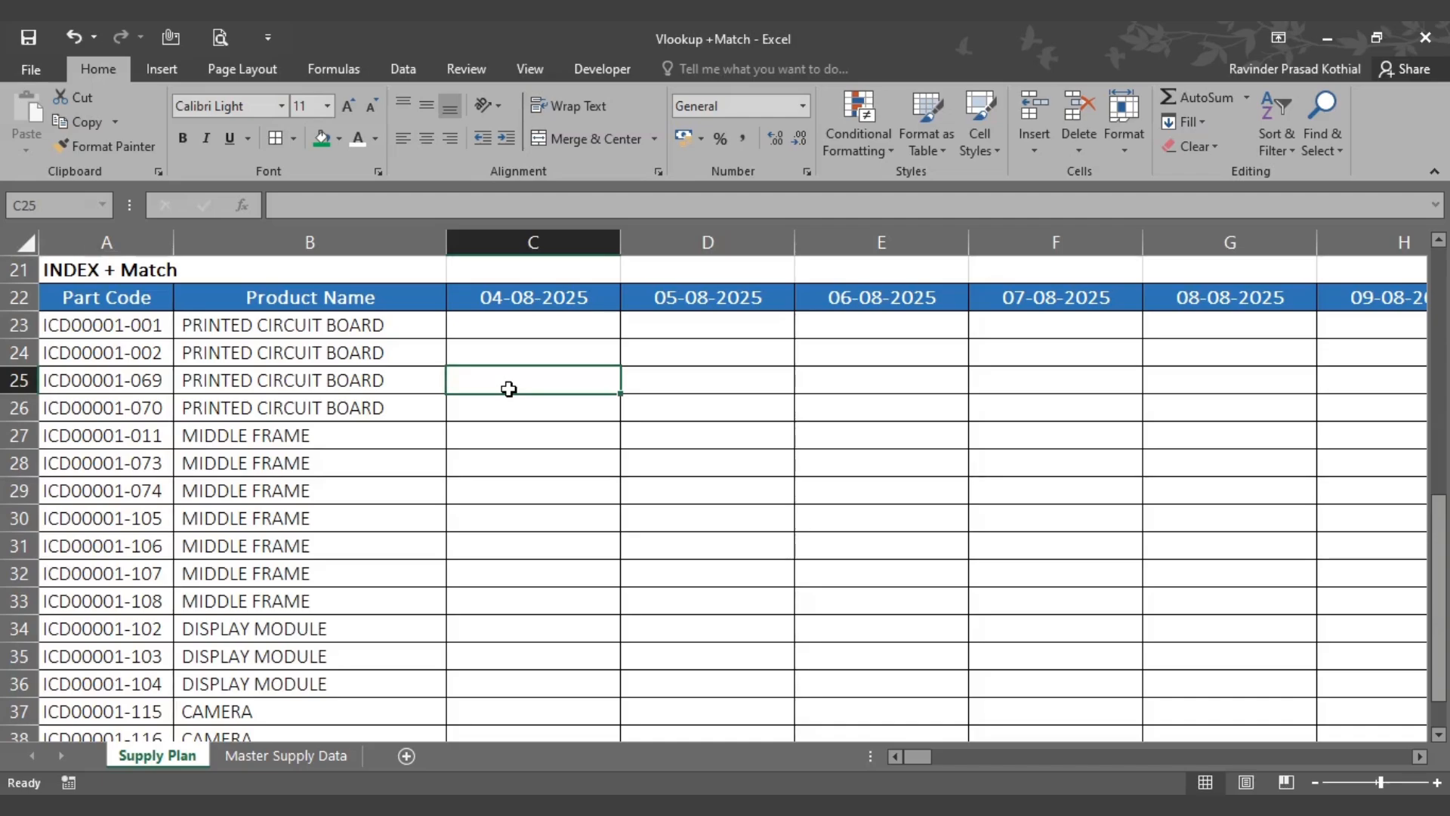
{"action": "key", "text": "Up"}
{"action": "key", "text": "Up"}
{"action": "type", "text": "=in"}
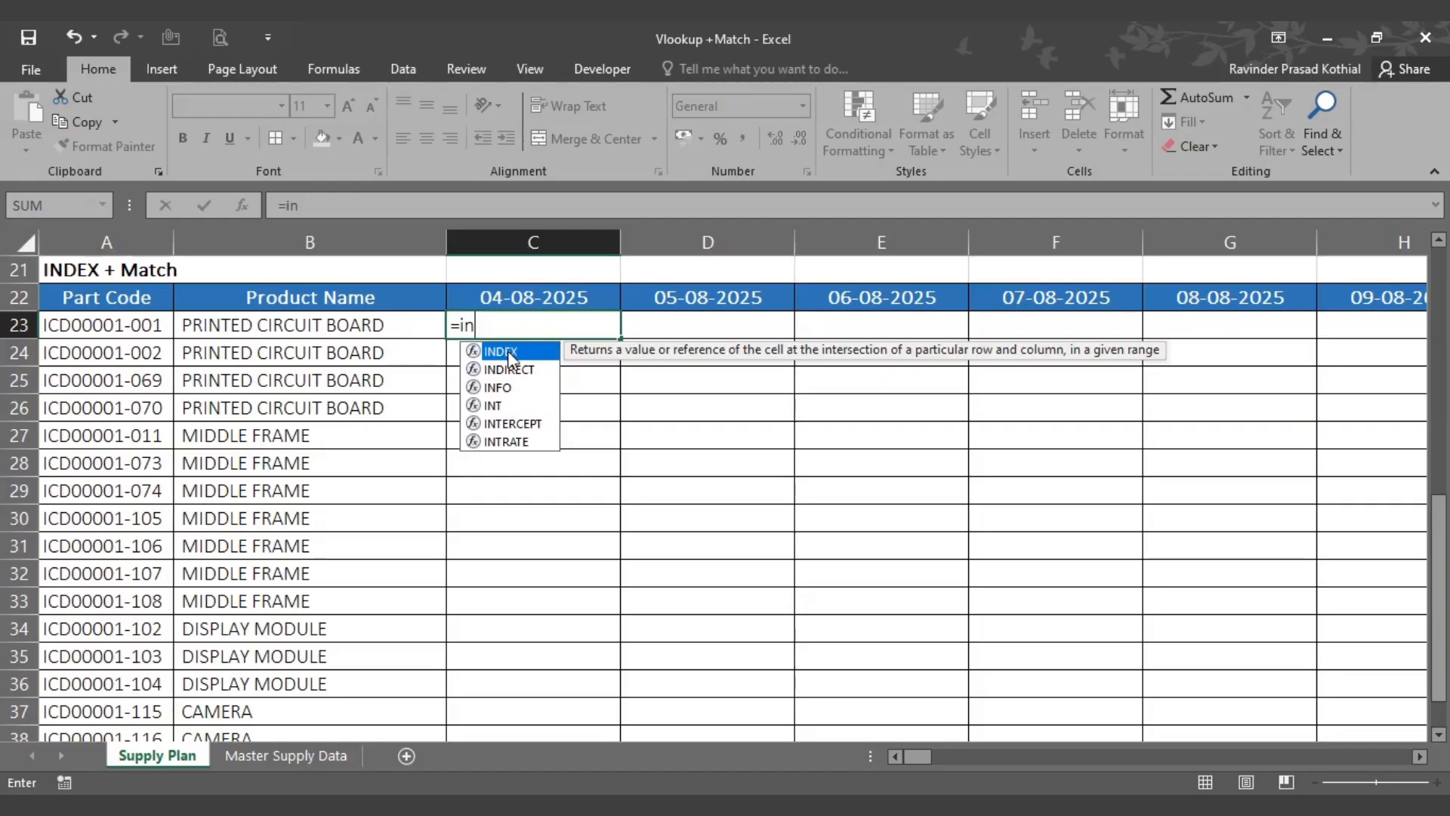
{"action": "double_click", "coordinate": [508, 352]}
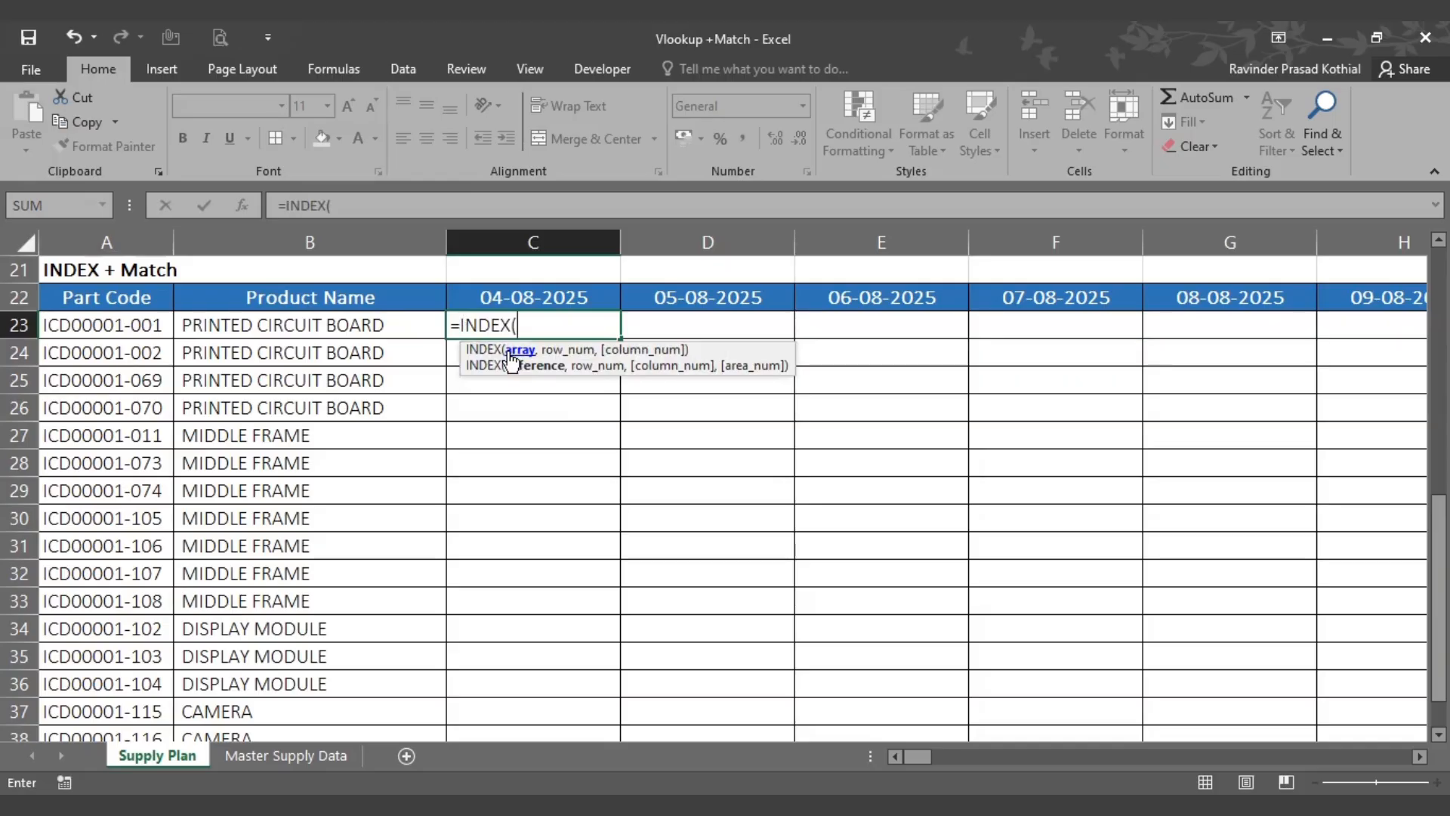
Step: Set the INDEX array to the whole Master Supply Data table as the absolute range $A$1:$DR$120
{"action": "left_click", "coordinate": [279, 758]}
{"action": "left_click", "coordinate": [136, 356]}
{"action": "key", "text": "ctrl+Left"}
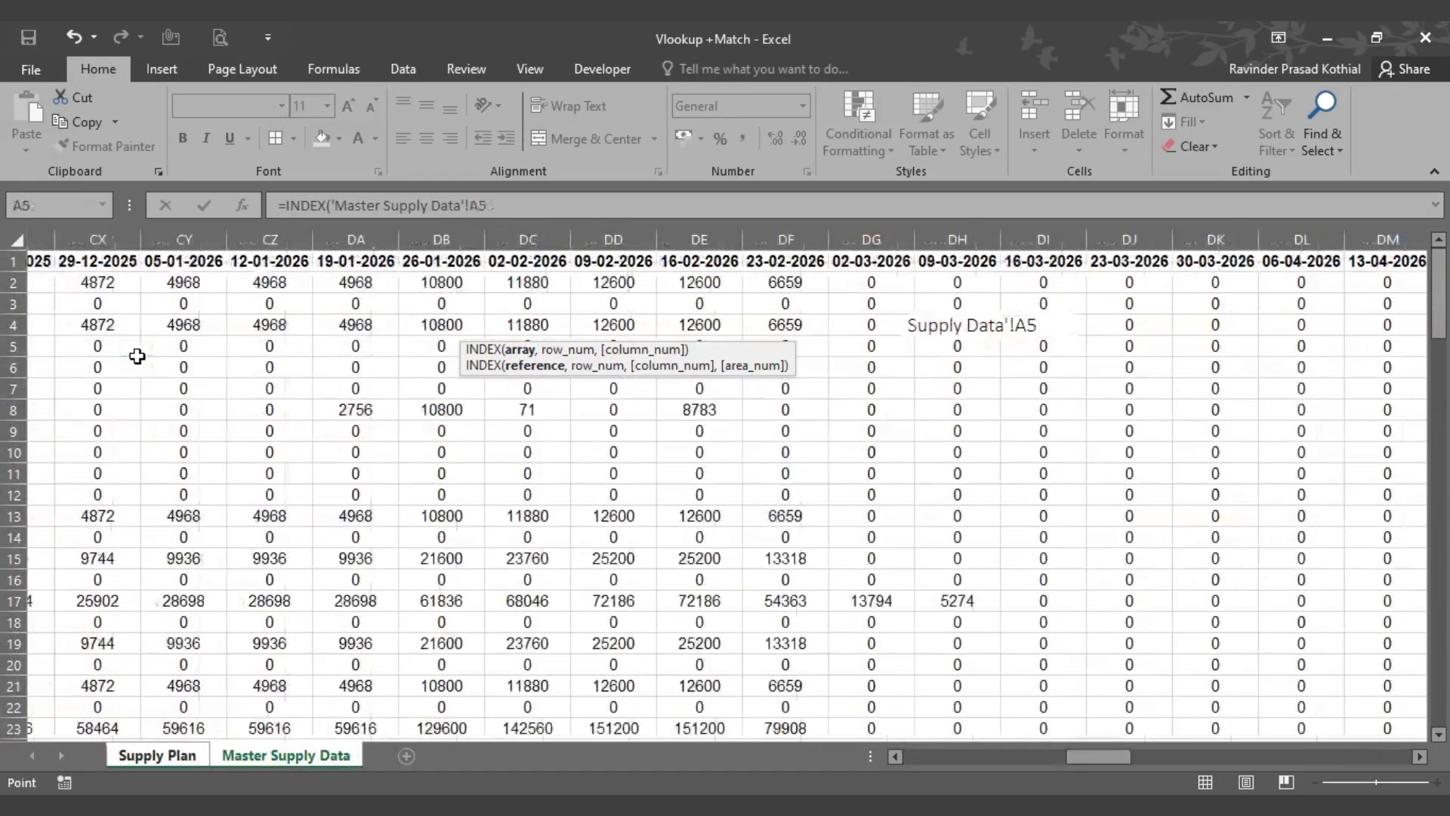
{"action": "key", "text": "ctrl+Up"}
{"action": "key", "text": "ctrl+shift+Right"}
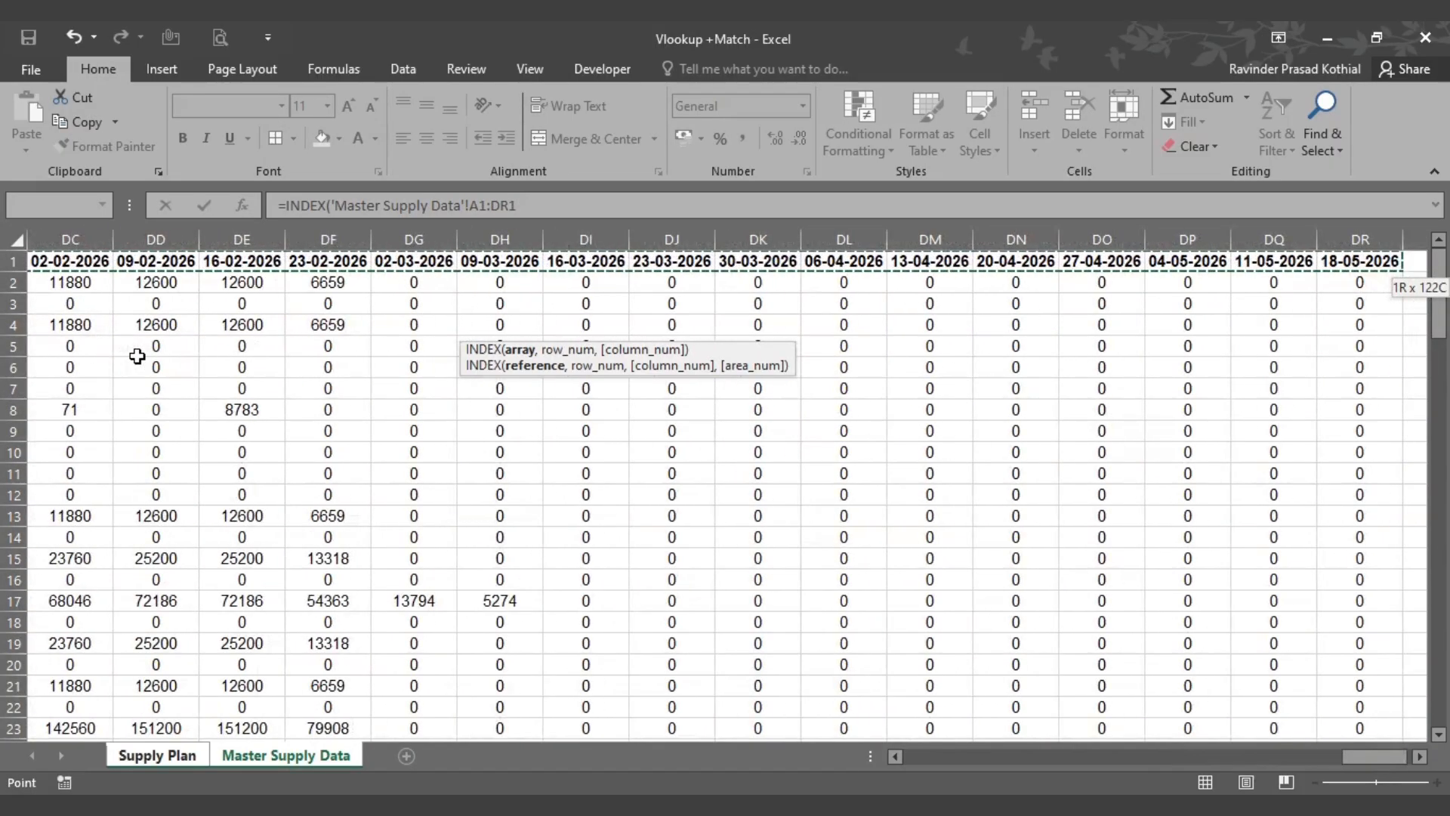
{"action": "key", "text": "ctrl+shift+Down"}
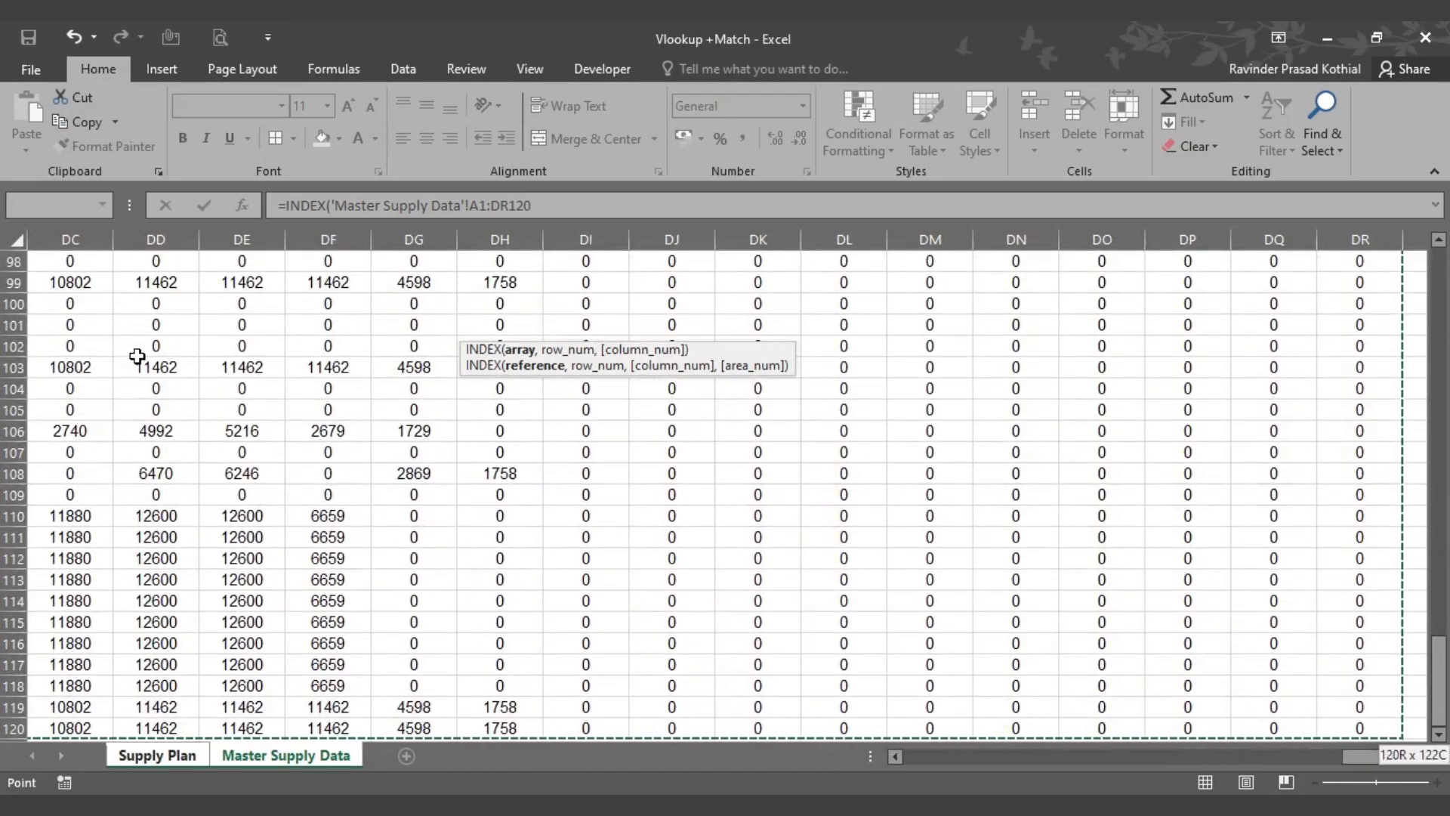
{"action": "key", "text": "F4"}
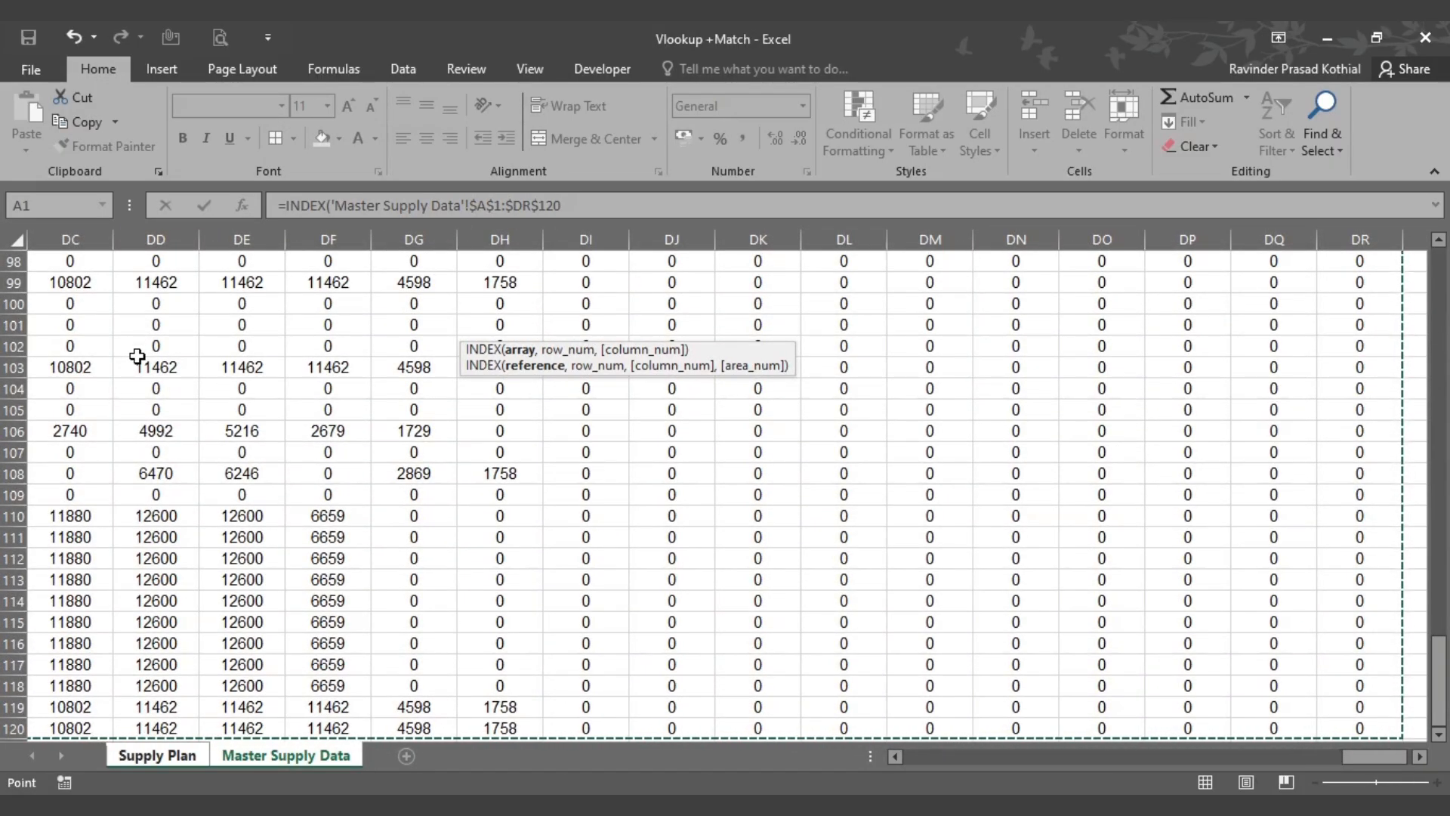
{"action": "type", "text": ","}
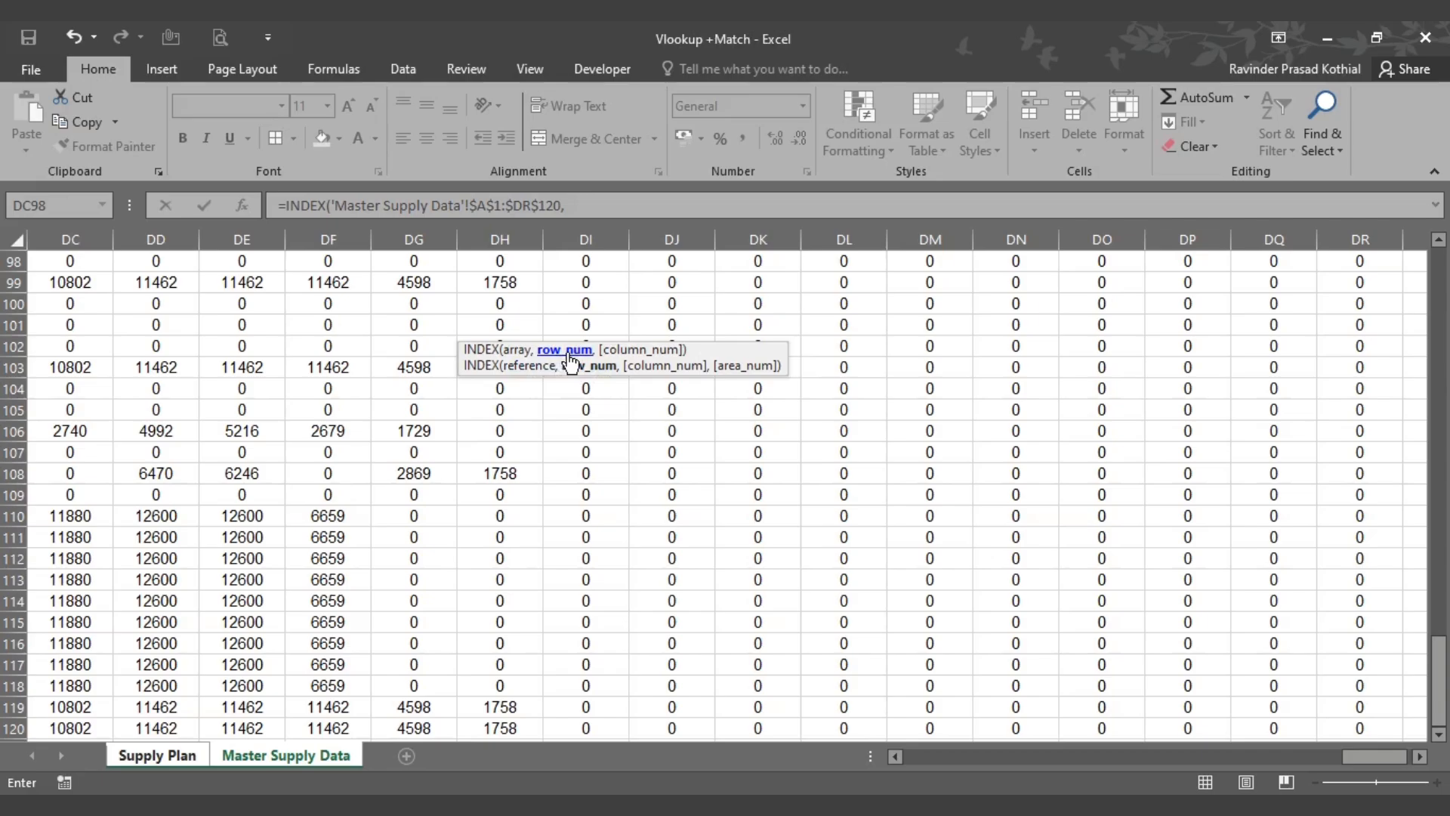
Step: Nest a MATCH function as the row number, using Supply Plan part code $A23 with its column locked as lookup value
{"action": "type", "text": "match"}
{"action": "key", "text": "Tab"}
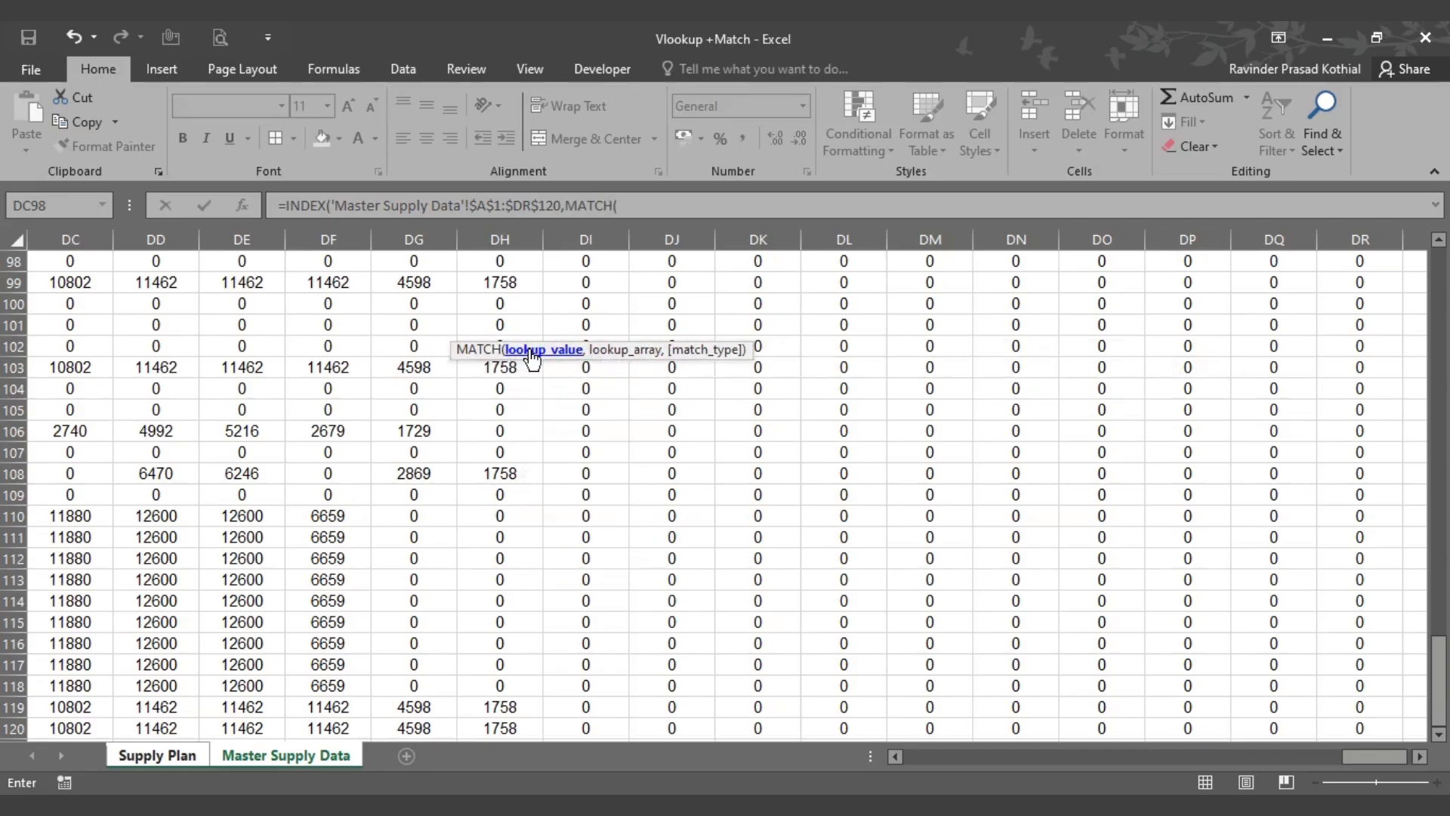
{"action": "left_click", "coordinate": [157, 755]}
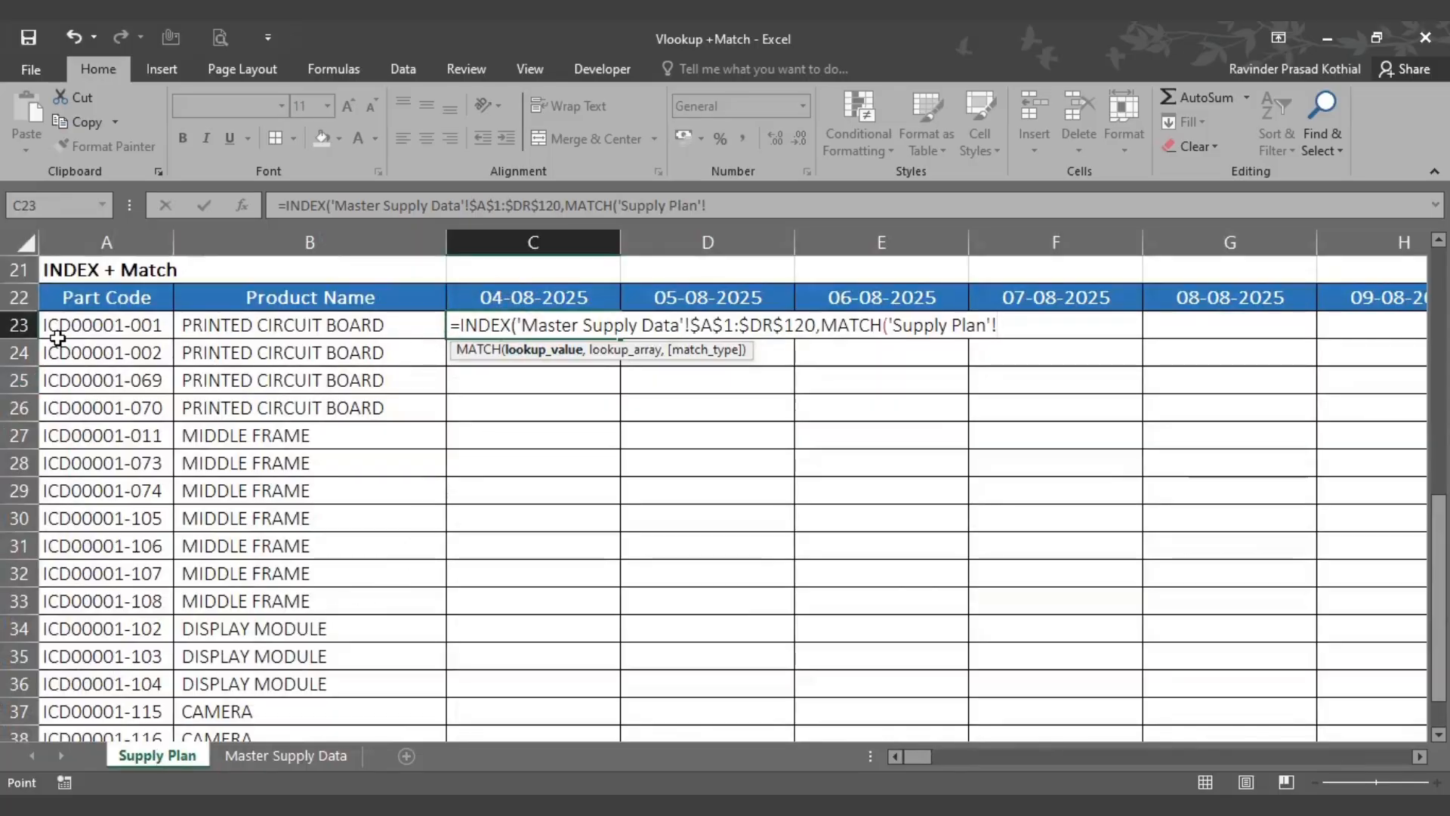
{"action": "left_click", "coordinate": [125, 326]}
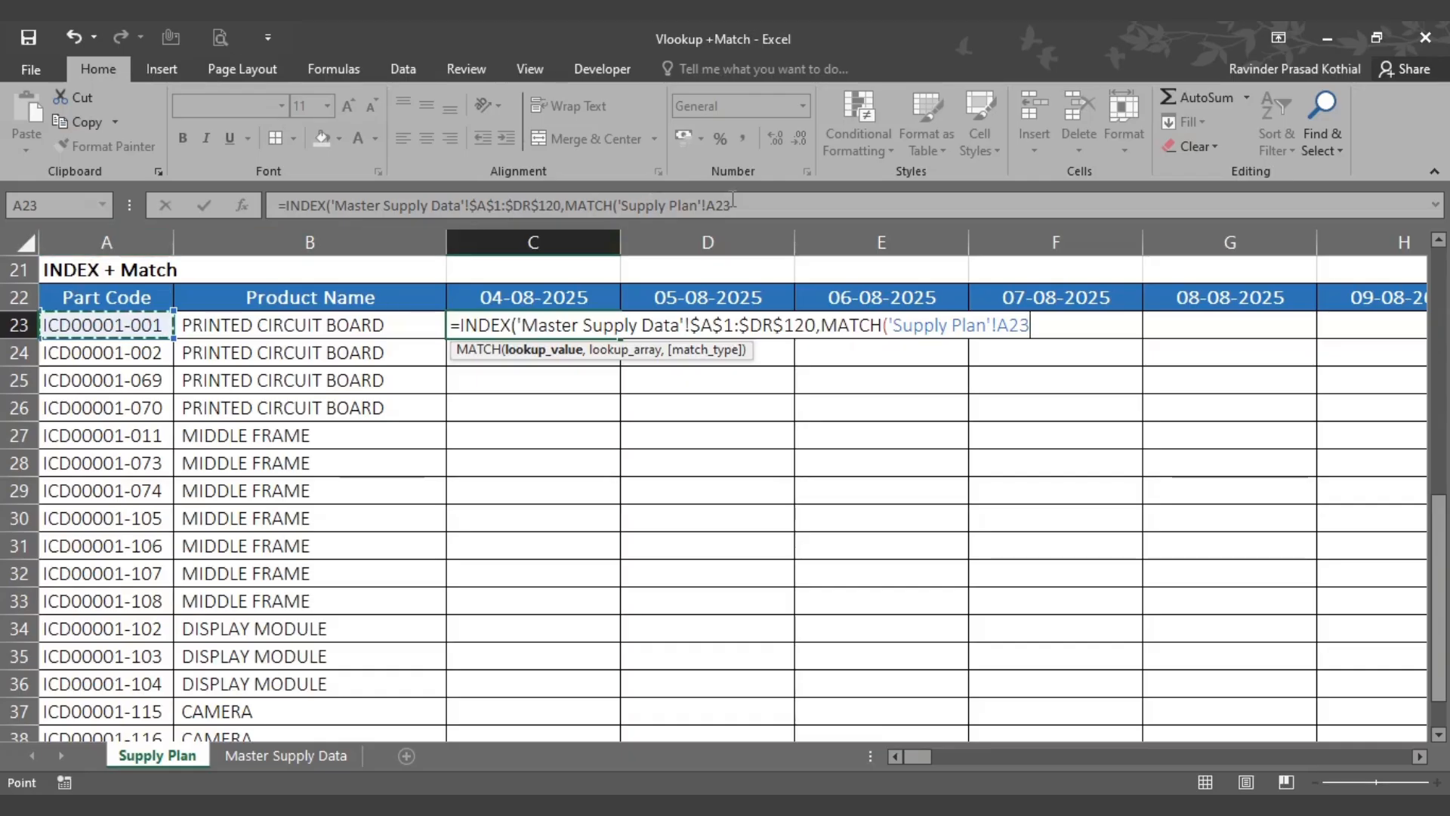
{"action": "left_click", "coordinate": [708, 204]}
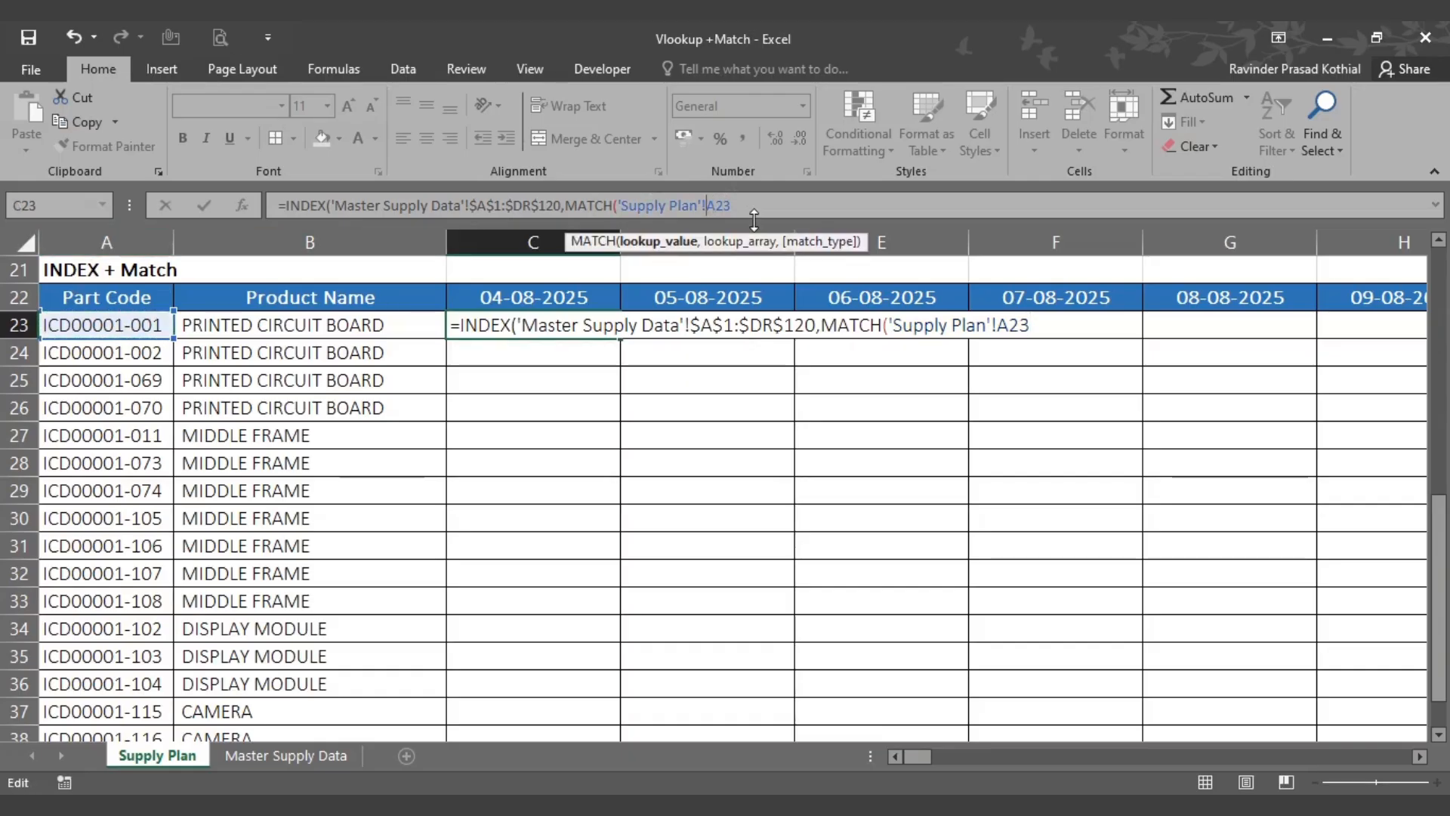
{"action": "key", "text": "F4"}
{"action": "key", "text": "F4"}
{"action": "key", "text": "F4"}
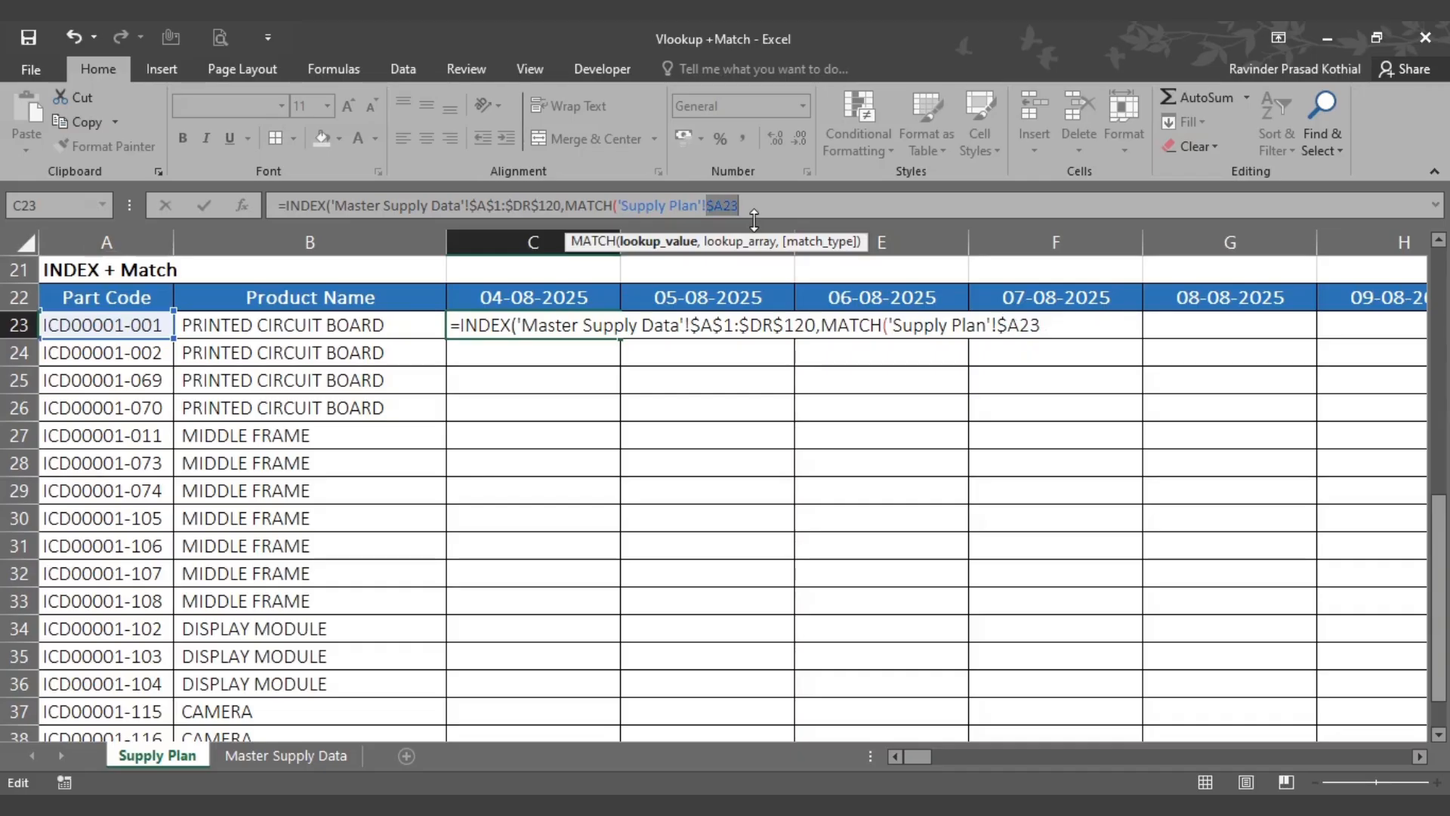
{"action": "left_click", "coordinate": [756, 207]}
{"action": "type", "text": ","}
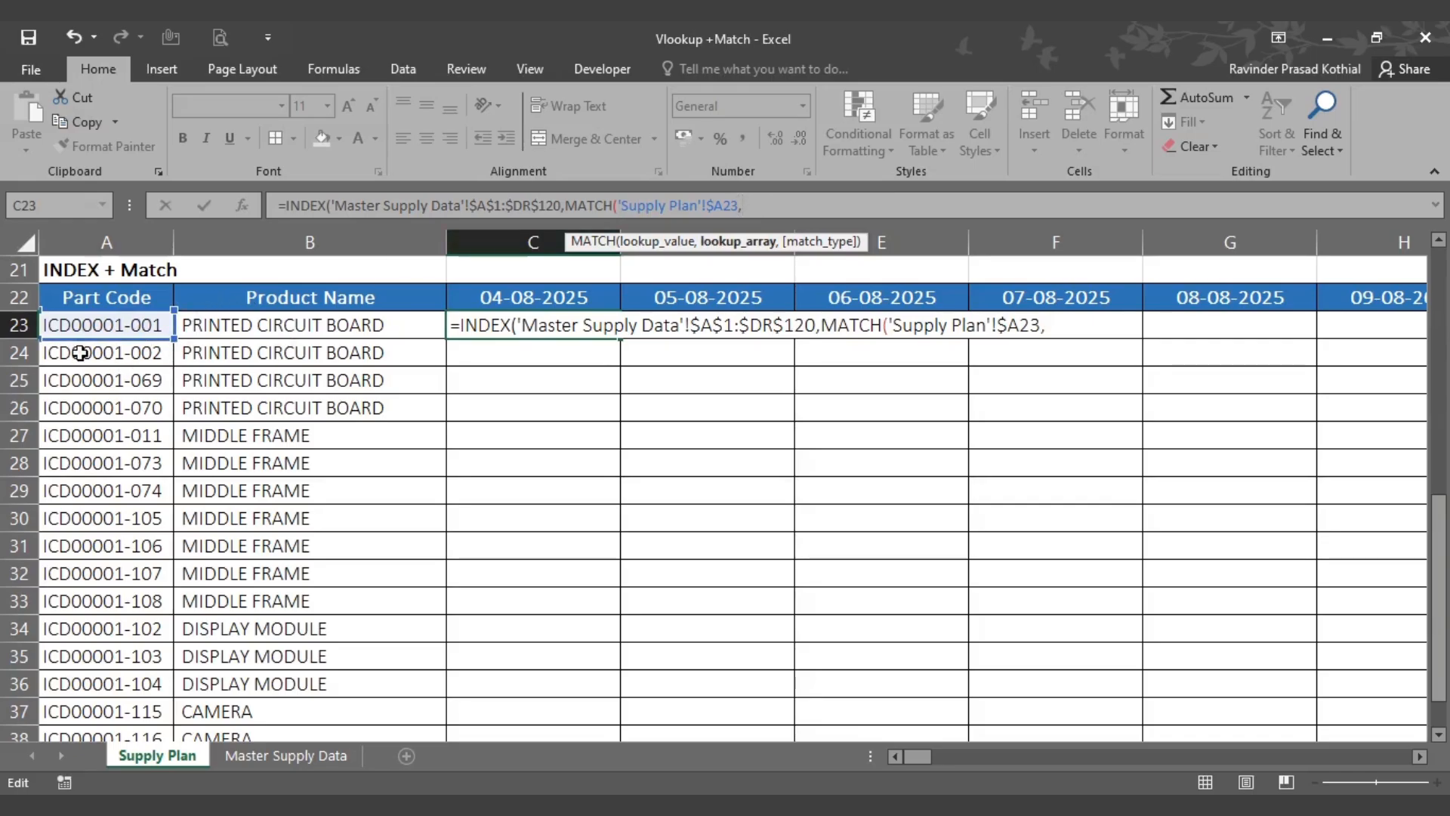
Step: Set the row MATCH's lookup array to Master Supply Data part codes $A$1:$A$120 as an absolute range, with exact match 0
{"action": "left_click", "coordinate": [290, 755]}
{"action": "left_click", "coordinate": [90, 425]}
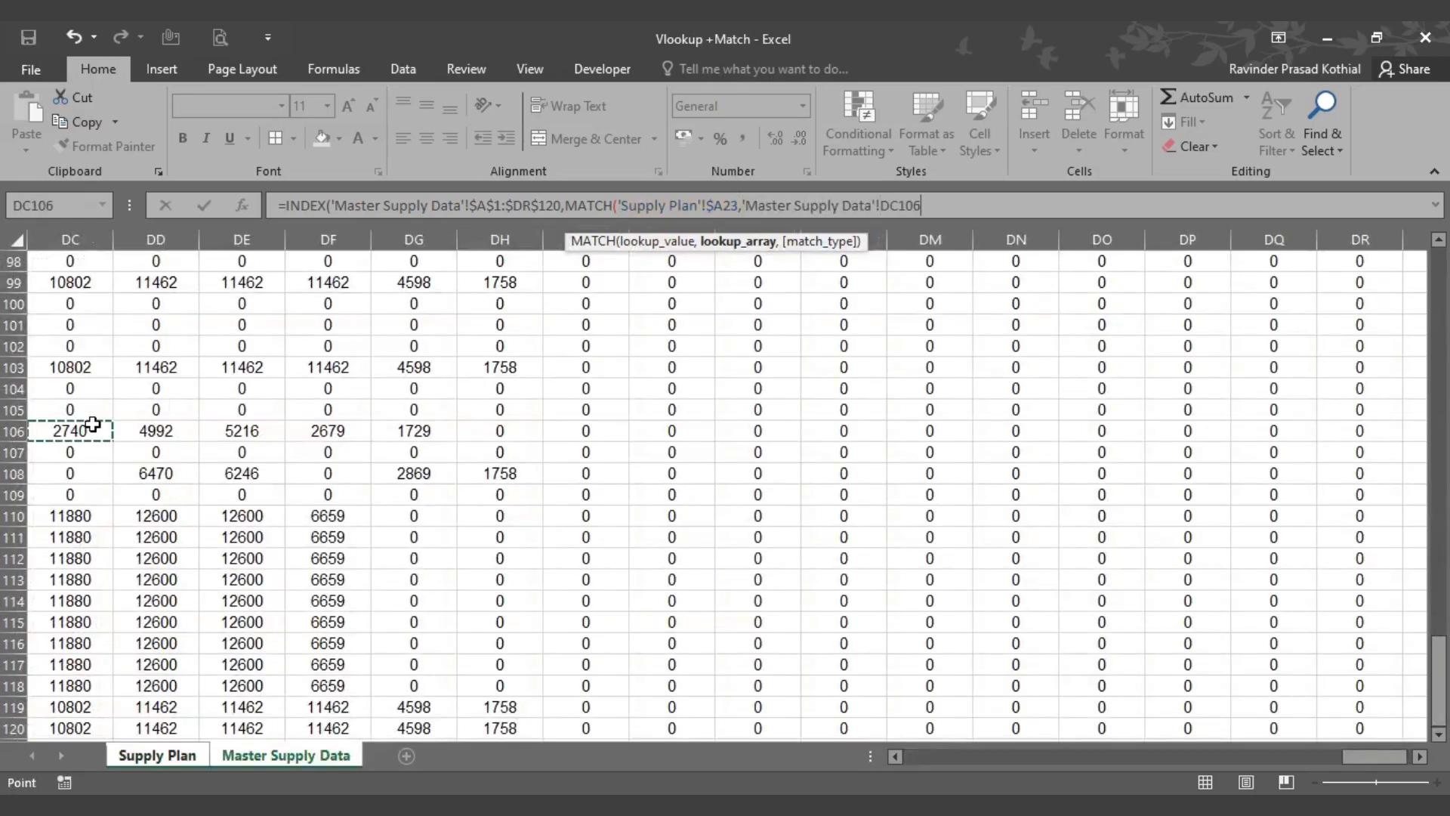
{"action": "key", "text": "Home"}
{"action": "key", "text": "ctrl+Up"}
{"action": "key", "text": "Down"}
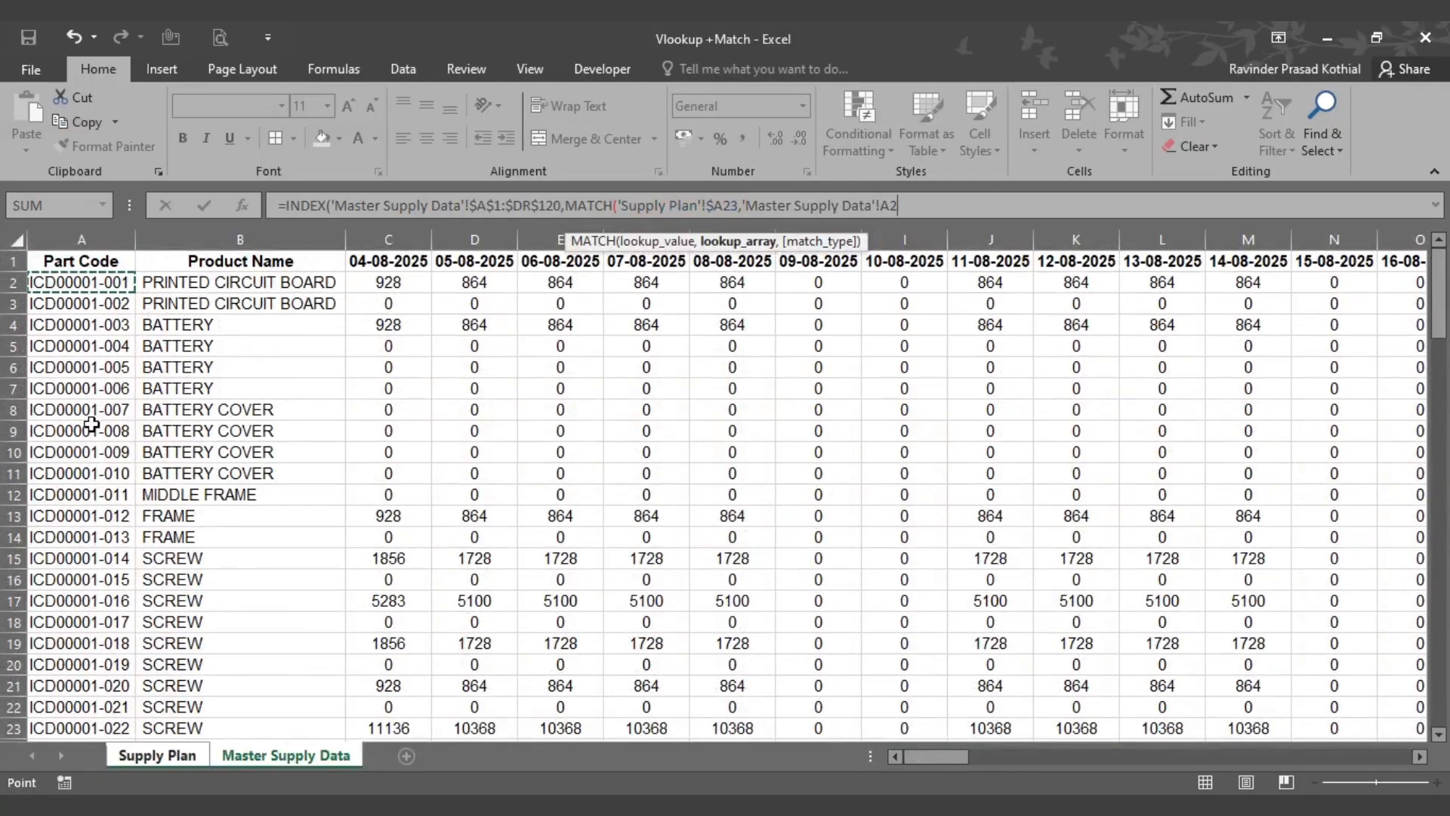
{"action": "key", "text": "Up"}
{"action": "key", "text": "Down"}
{"action": "key", "text": "Up"}
{"action": "key", "text": "ctrl+shift+Down"}
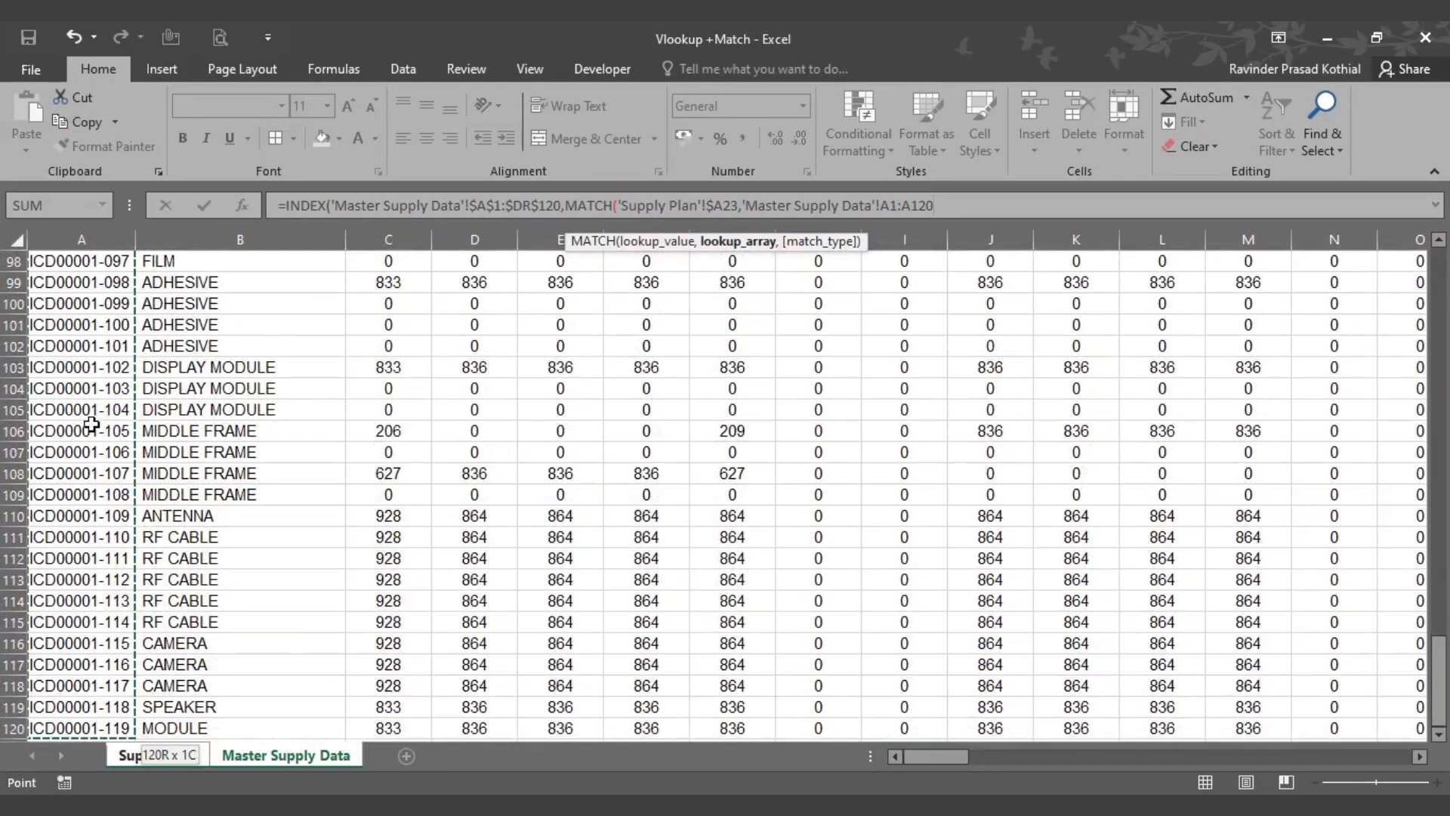
{"action": "key", "text": "shift+Down"}
{"action": "key", "text": "shift+Up"}
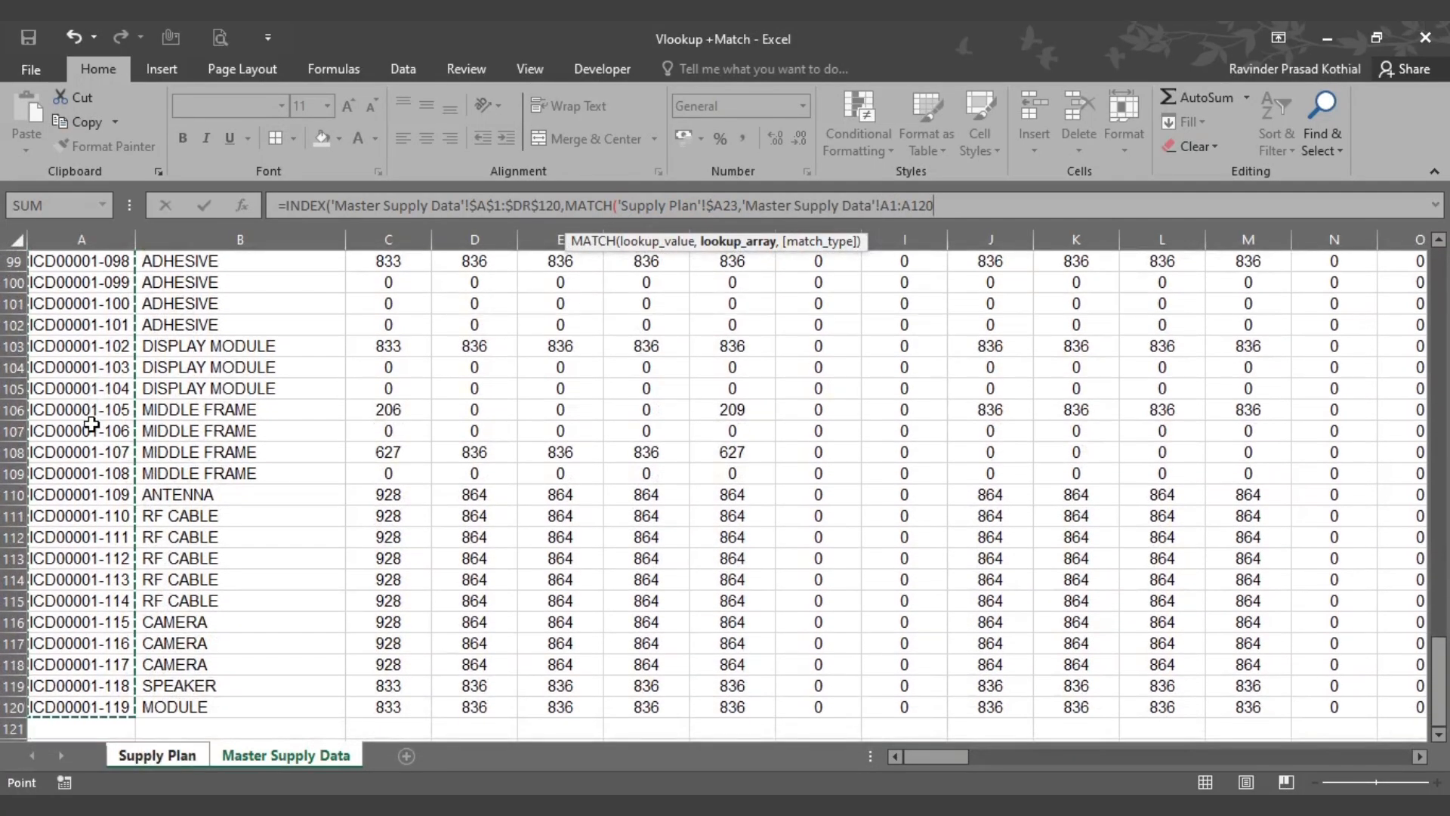
{"action": "key", "text": "F4"}
{"action": "type", "text": ","}
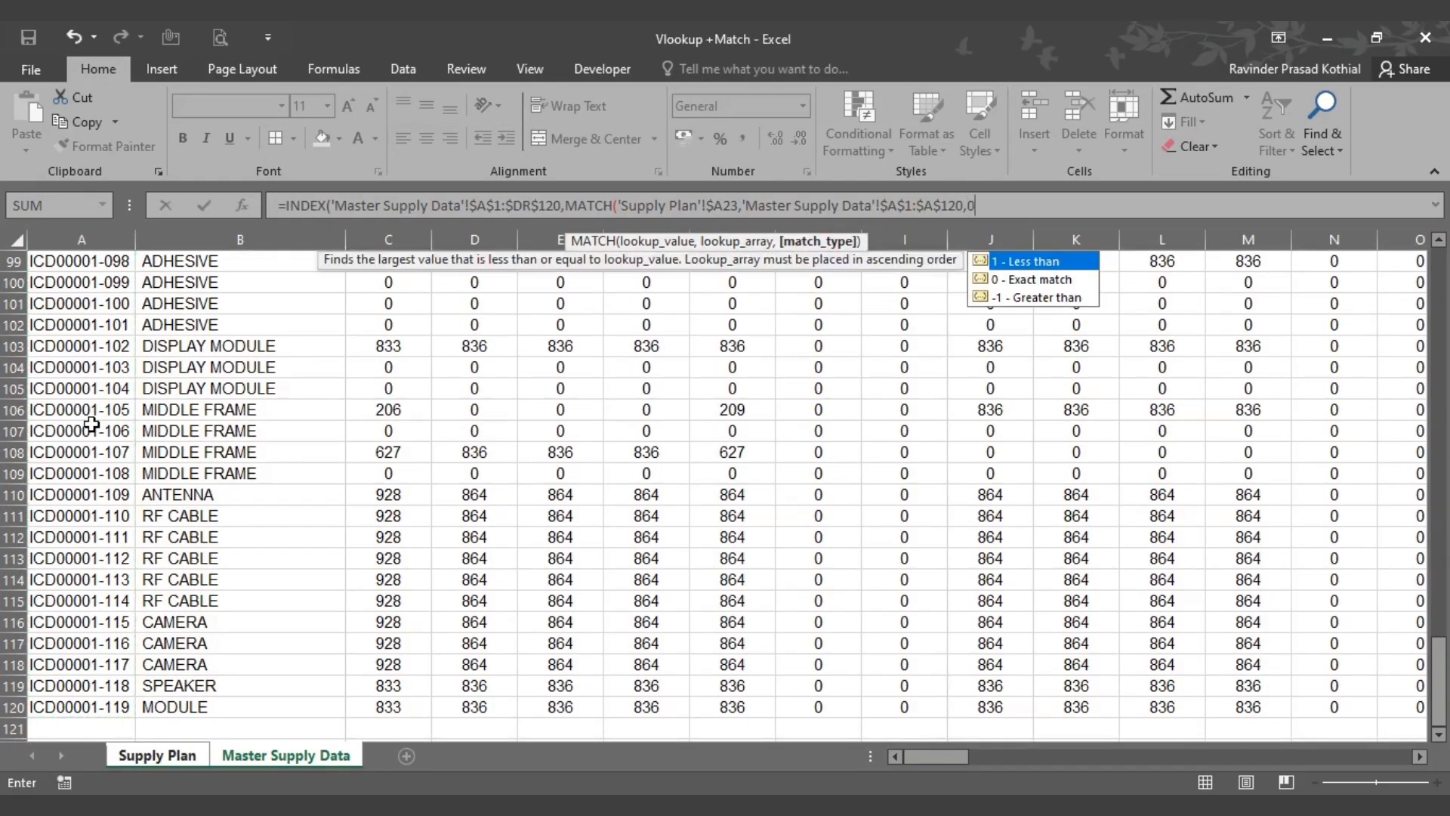
{"action": "type", "text": "0)"}
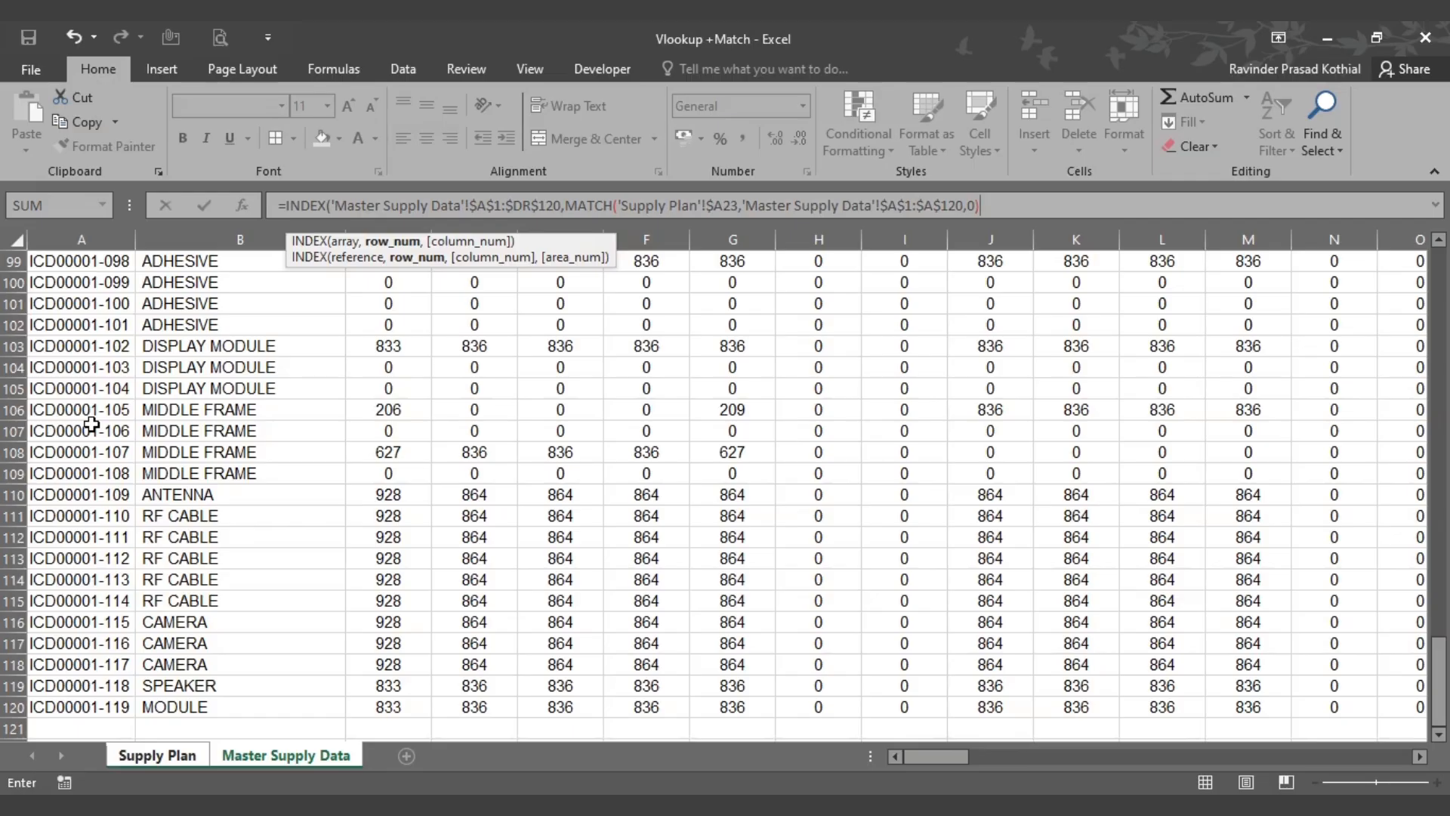
Step: Nest a second MATCH function as the column number of the INDEX formula
{"action": "type", "text": ","}
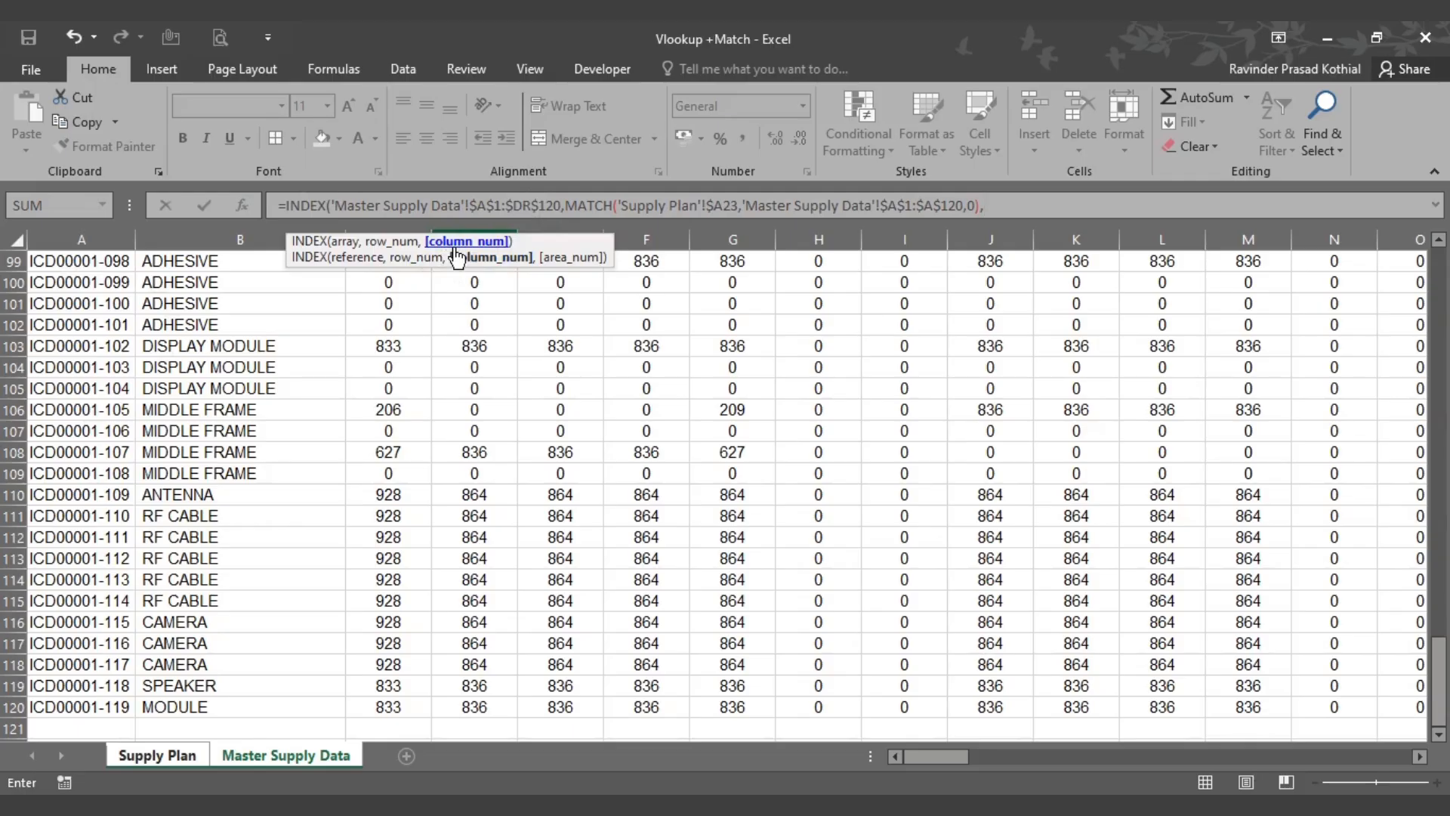
{"action": "type", "text": "a"}
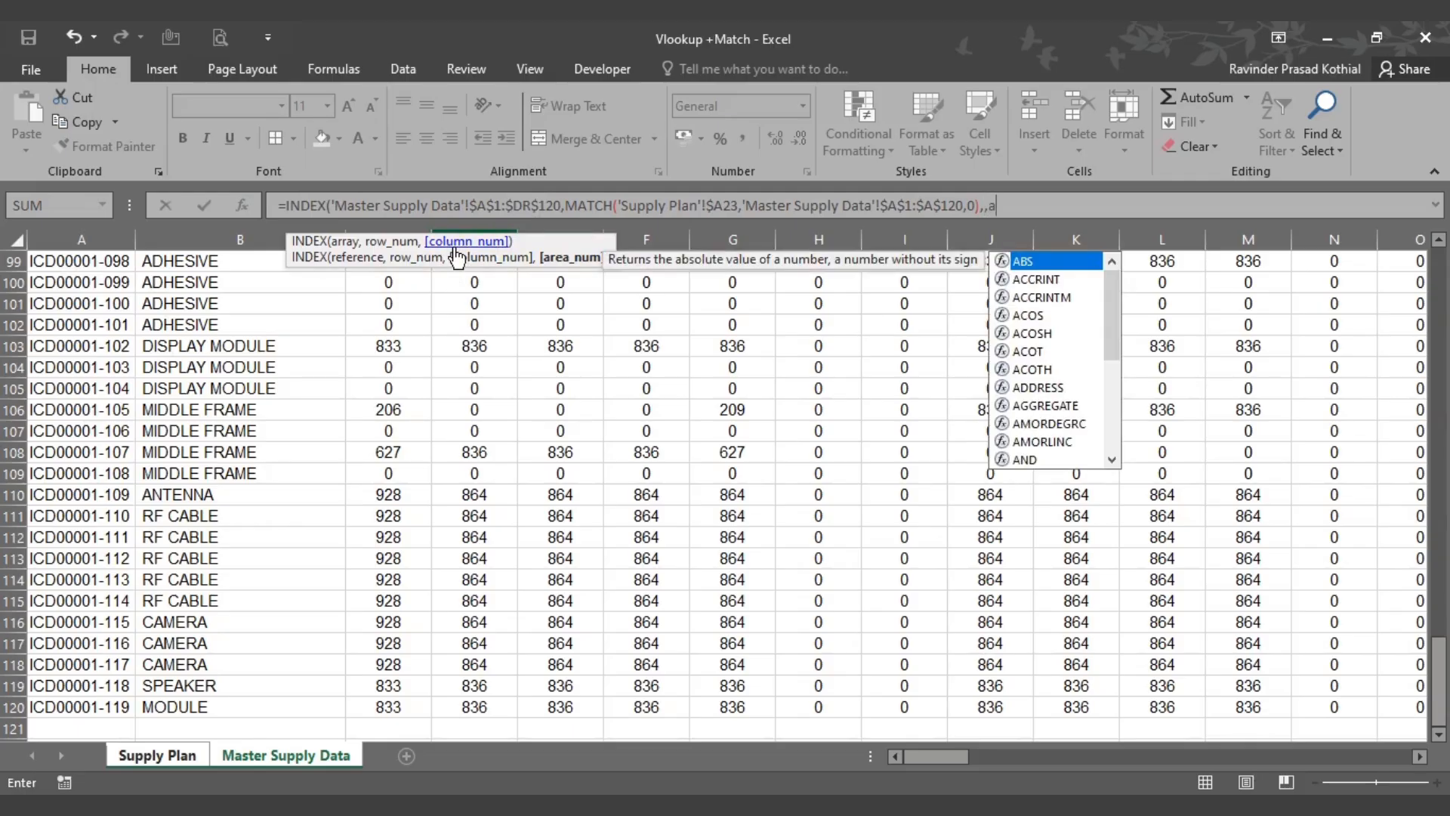
{"action": "key", "text": "BackSpace"}
{"action": "type", "text": "match"}
{"action": "key", "text": "Tab"}
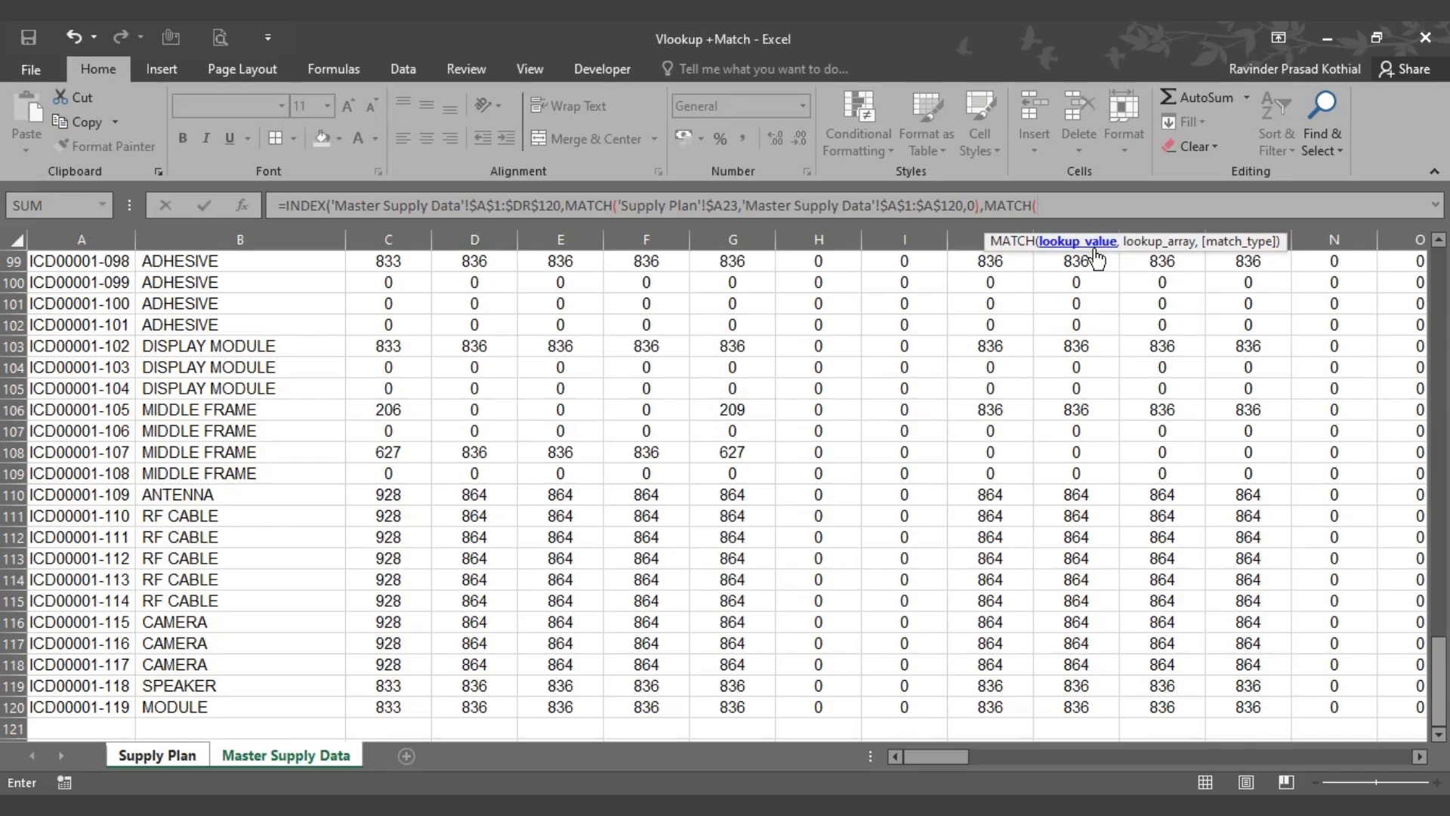
Step: Use the Supply Plan date header C$22, with its row locked, as the second MATCH's lookup value
{"action": "left_click", "coordinate": [133, 756]}
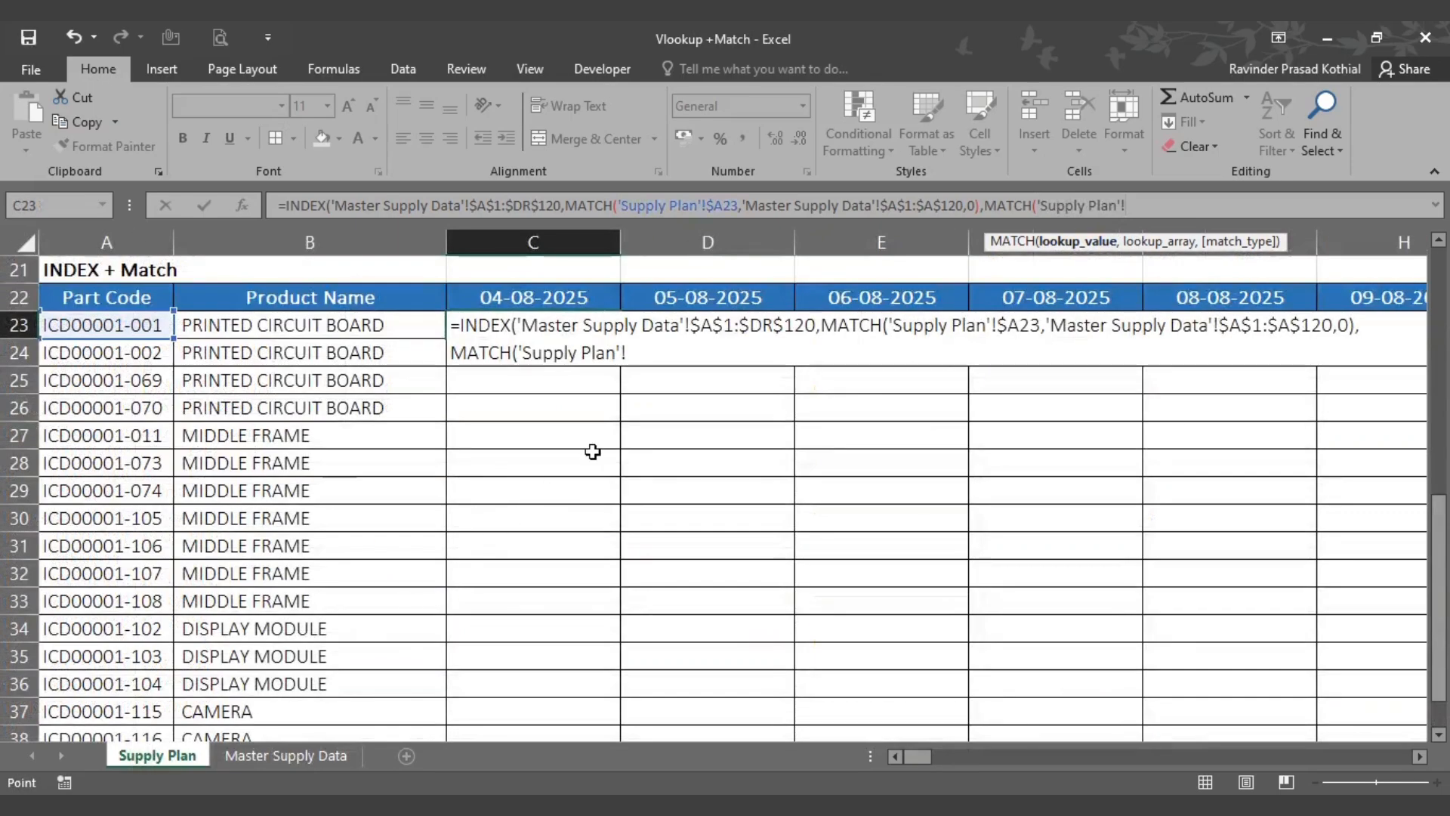
{"action": "left_click", "coordinate": [576, 294]}
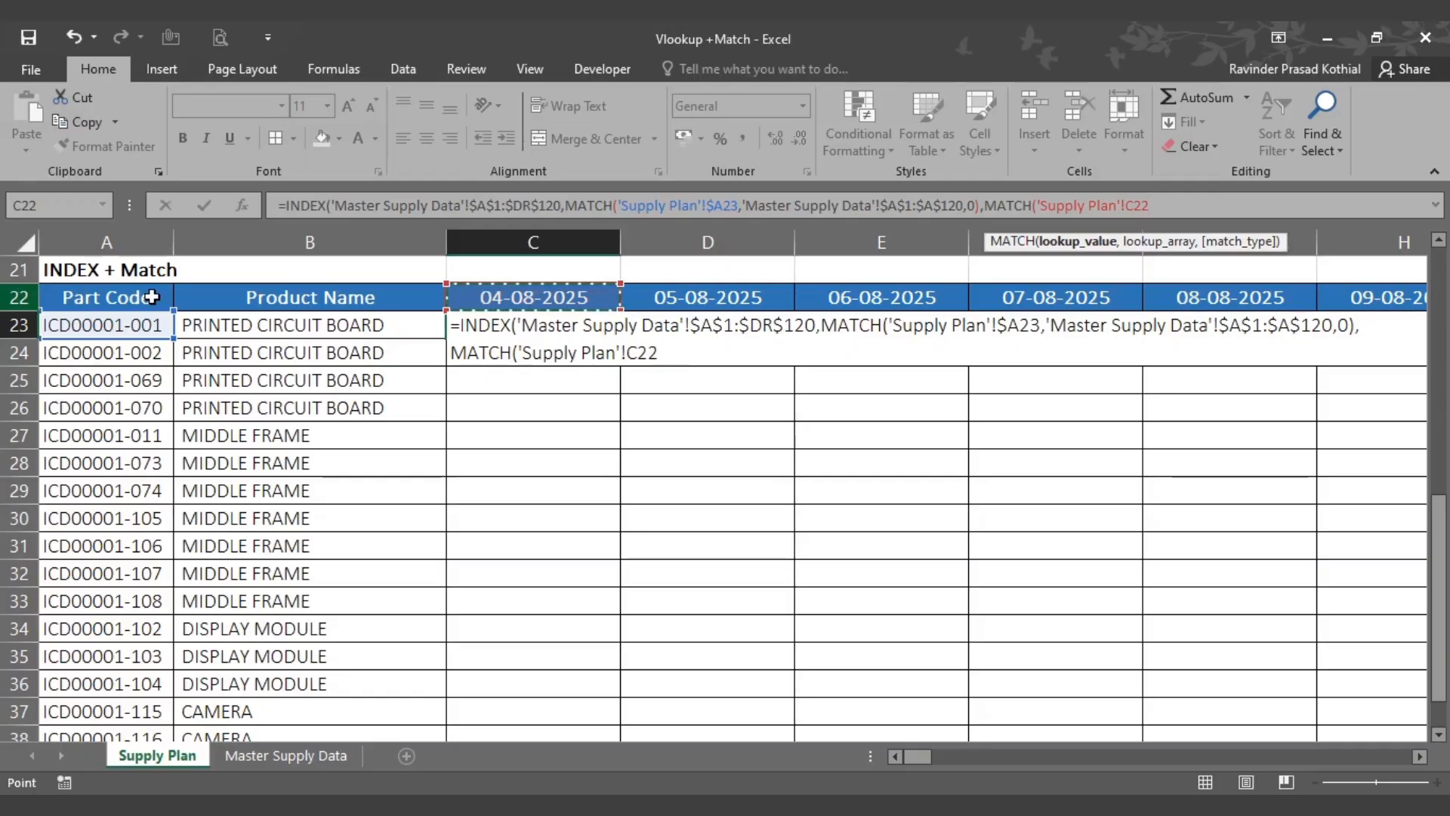
{"action": "left_click", "coordinate": [1135, 206]}
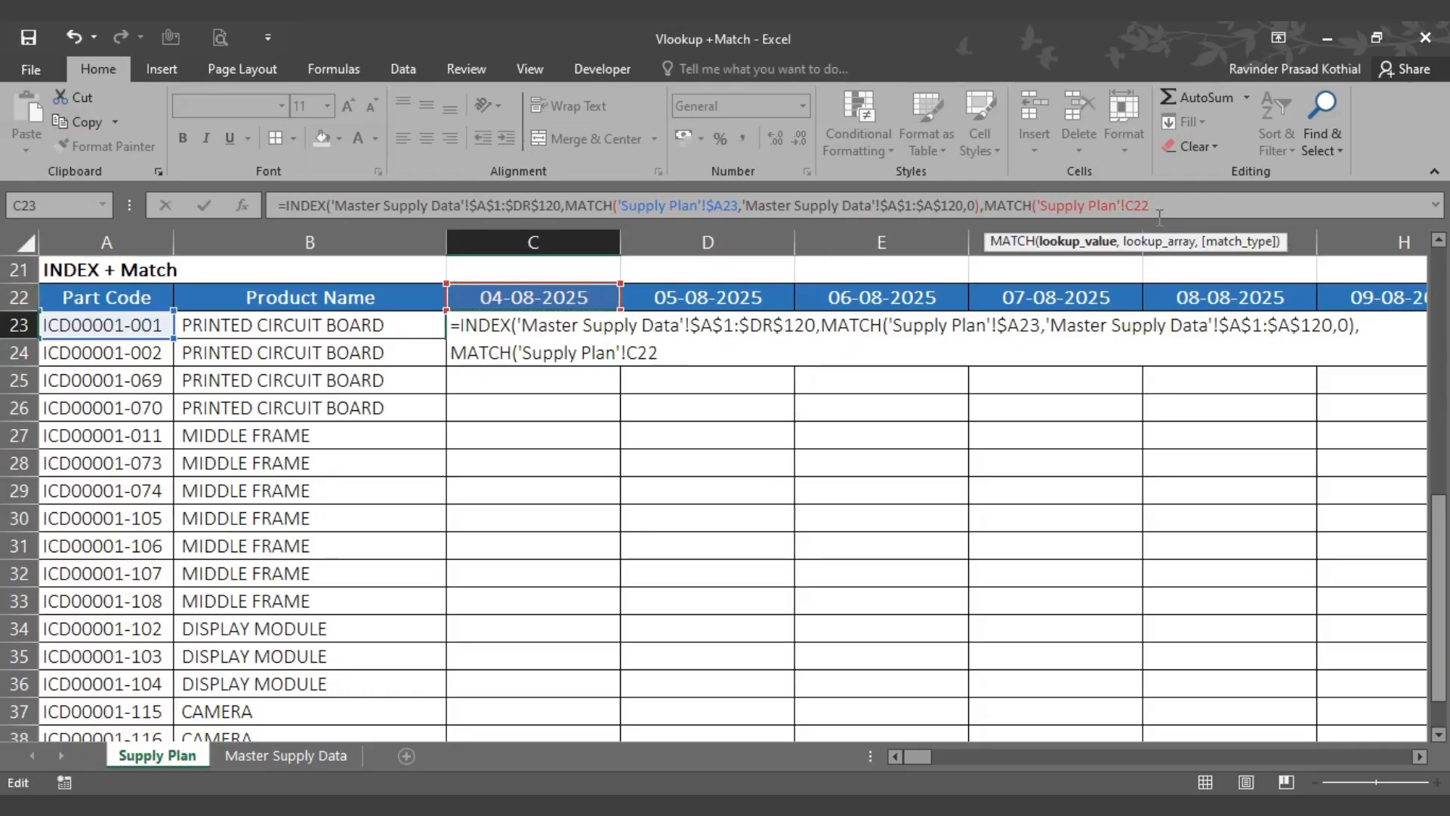
{"action": "key", "text": "F4"}
{"action": "key", "text": "F4"}
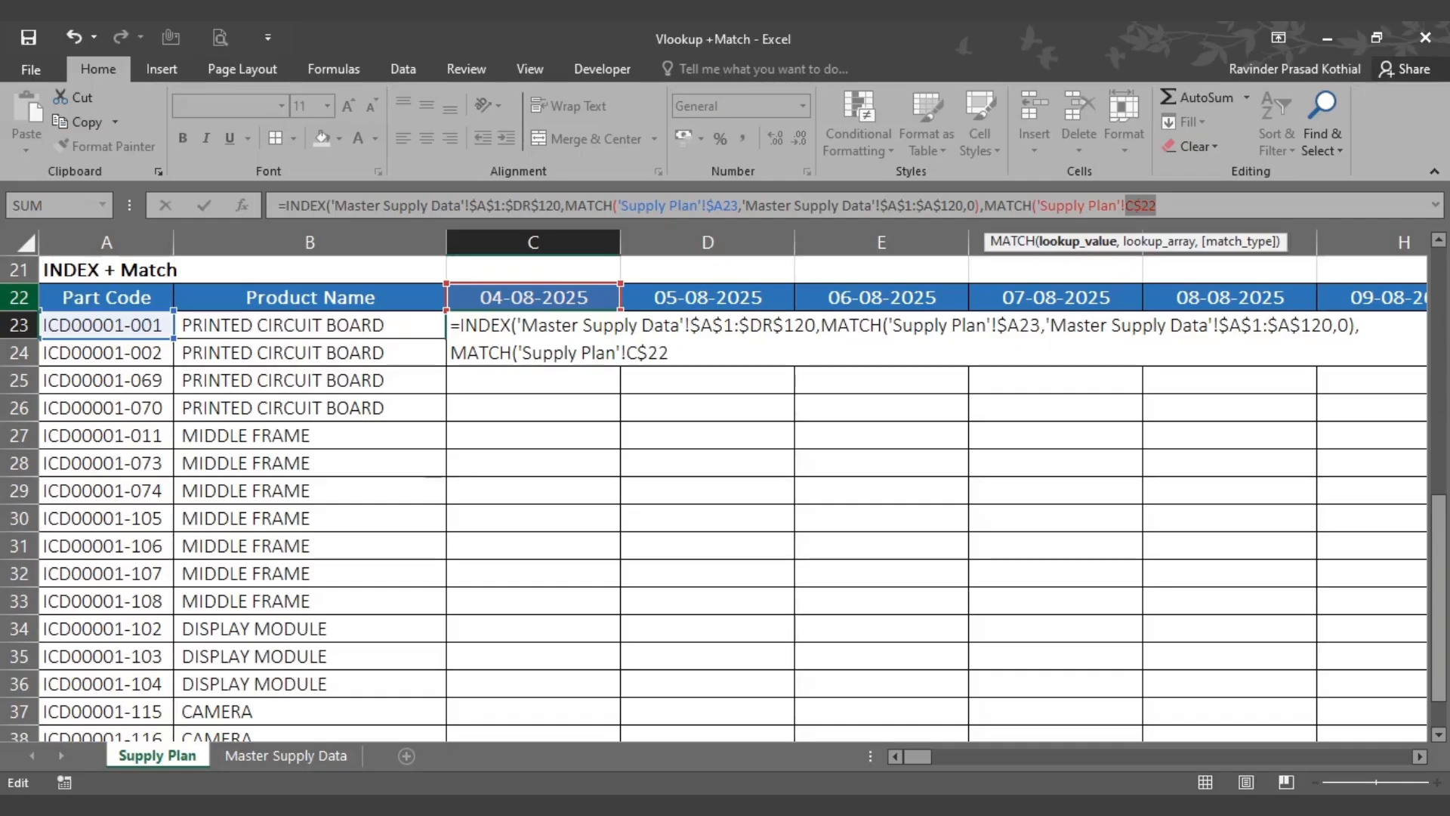
{"action": "left_click", "coordinate": [1193, 199]}
{"action": "type", "text": ","}
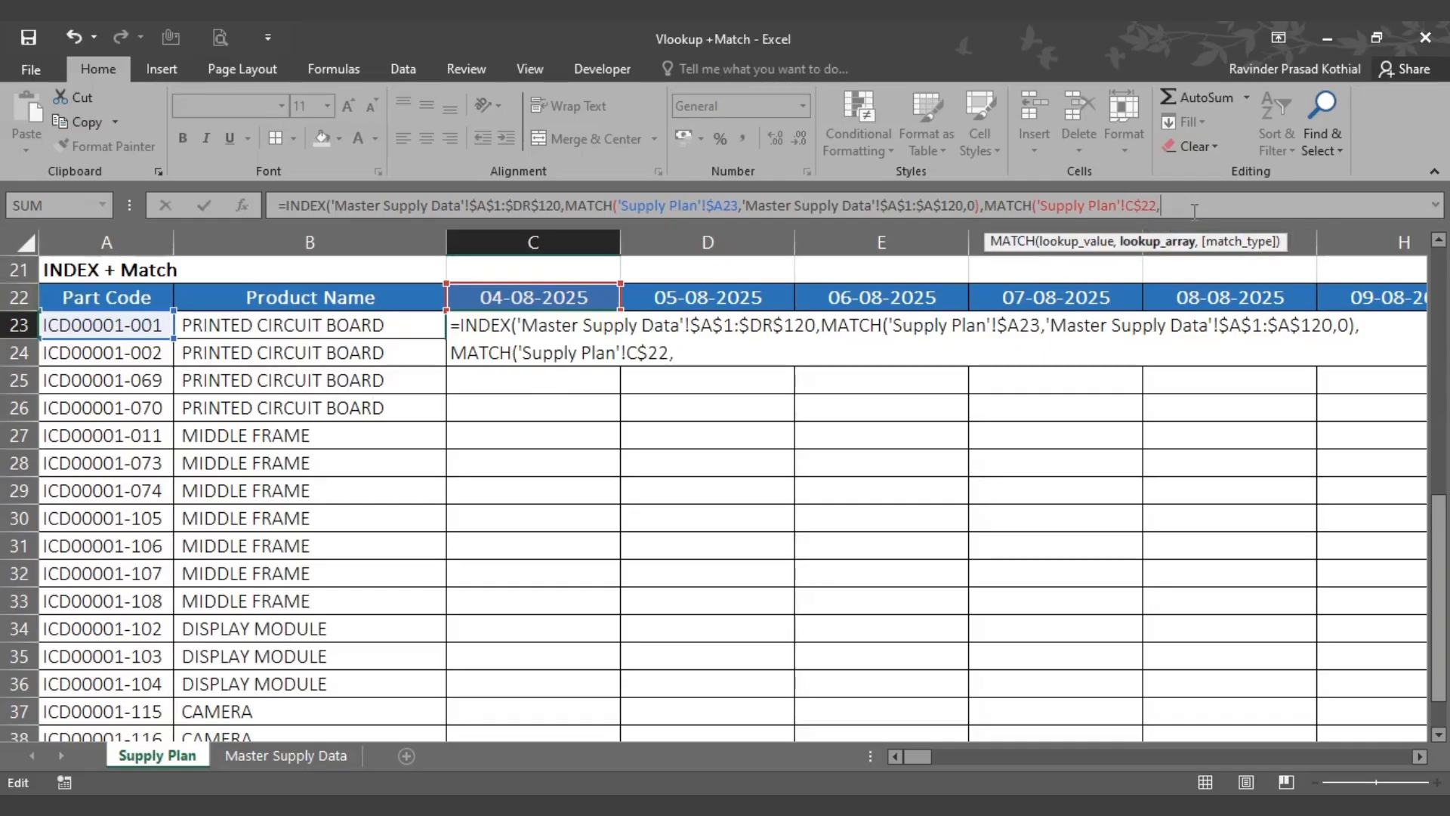
Step: Set the column MATCH's lookup array to Master Supply Data header row $A$1:$DR$1 with exact match 0, and complete the formula in C23
{"action": "left_click", "coordinate": [291, 757]}
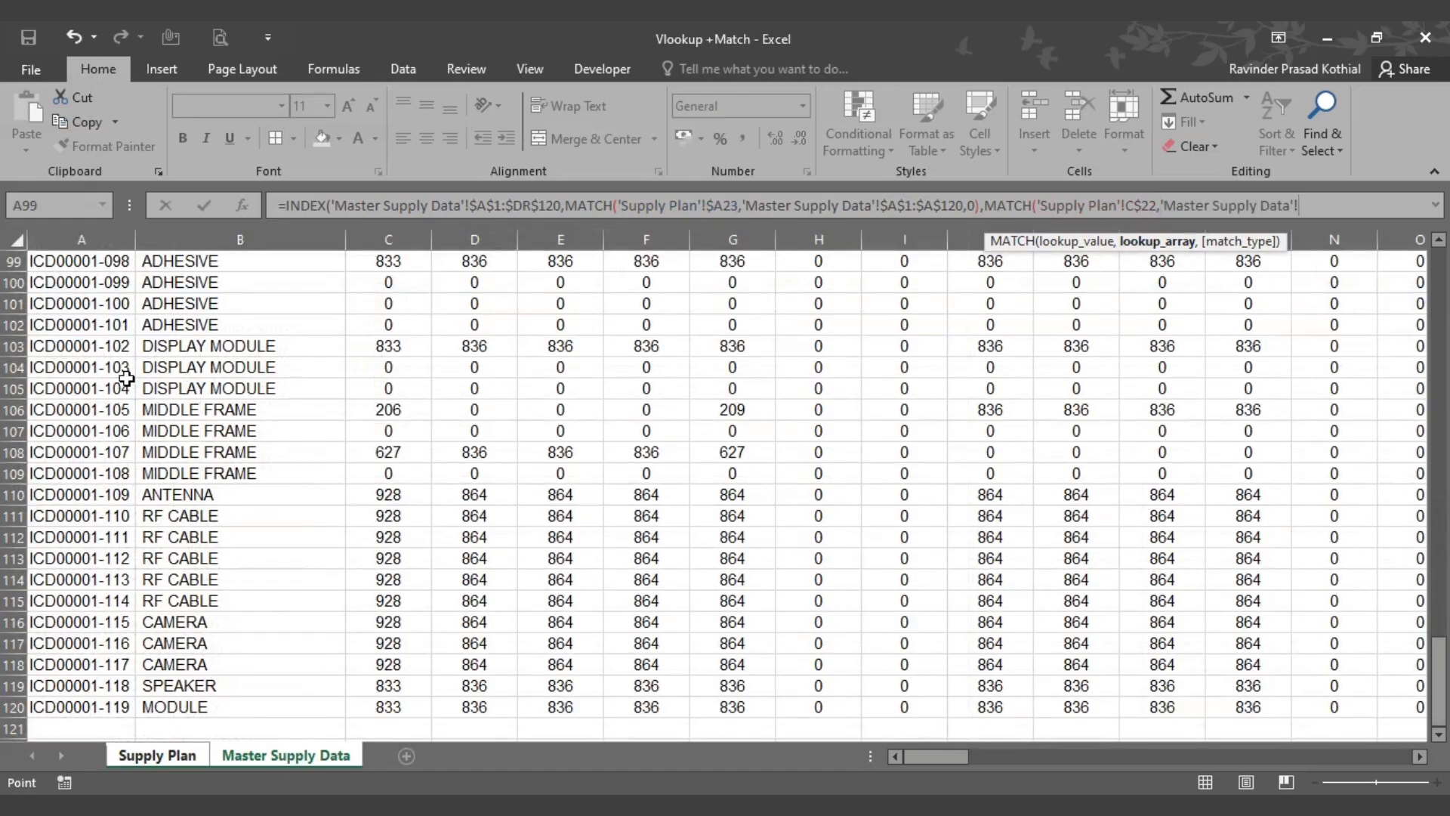
{"action": "left_click", "coordinate": [126, 380]}
{"action": "key", "text": "ctrl+Up"}
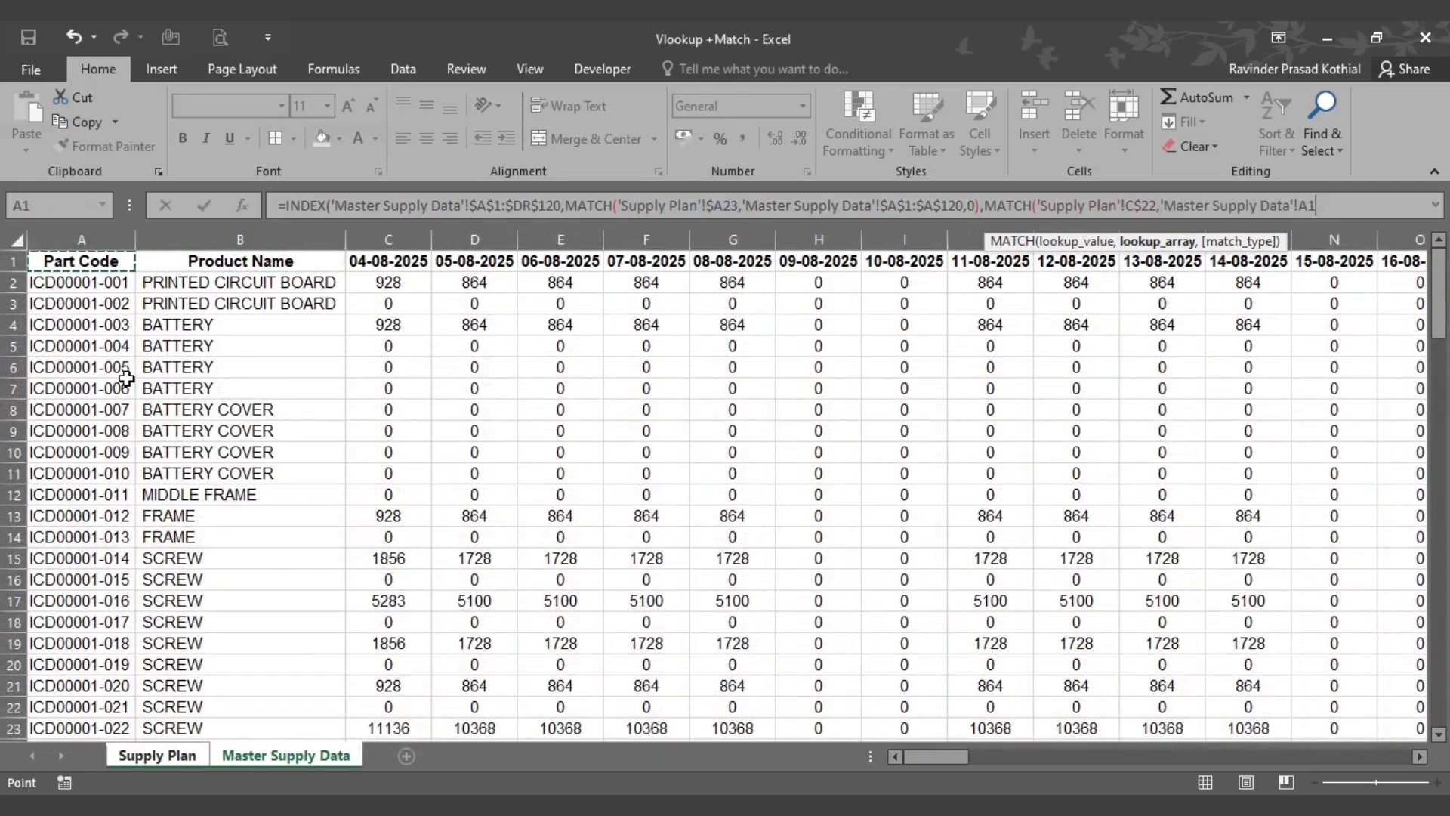
{"action": "key", "text": "ctrl+shift+Right"}
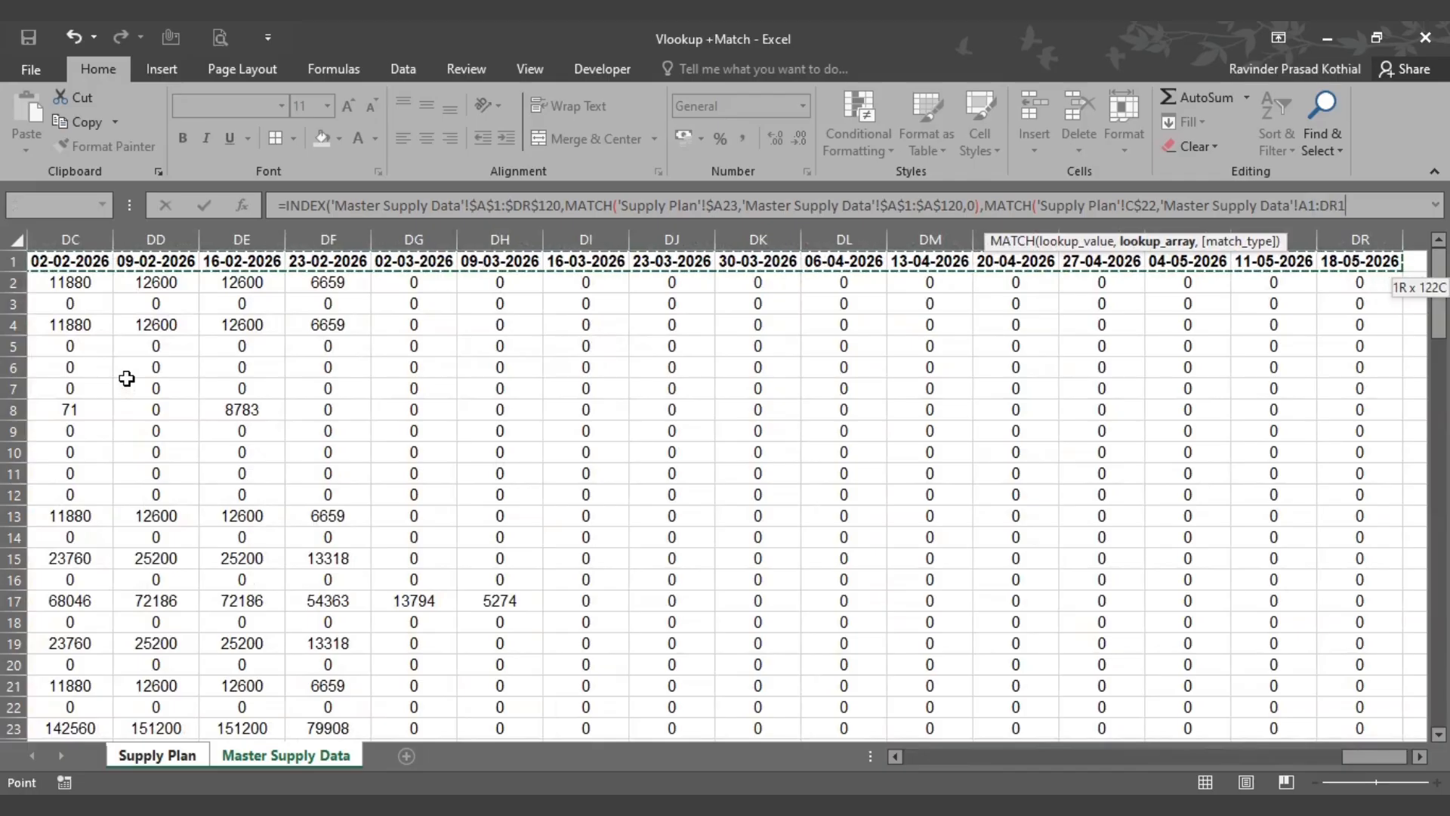
{"action": "key", "text": "F4"}
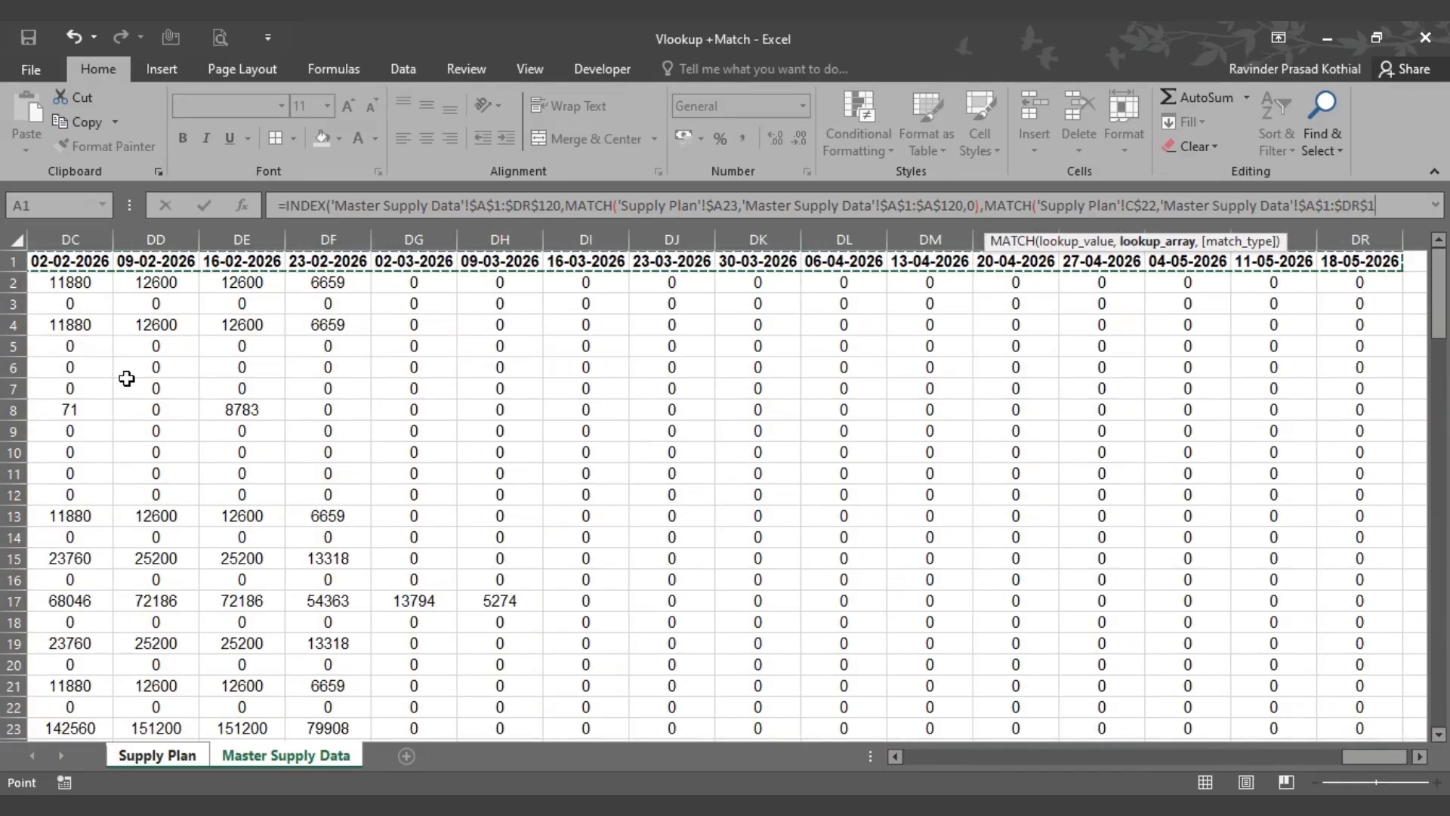
{"action": "type", "text": ","}
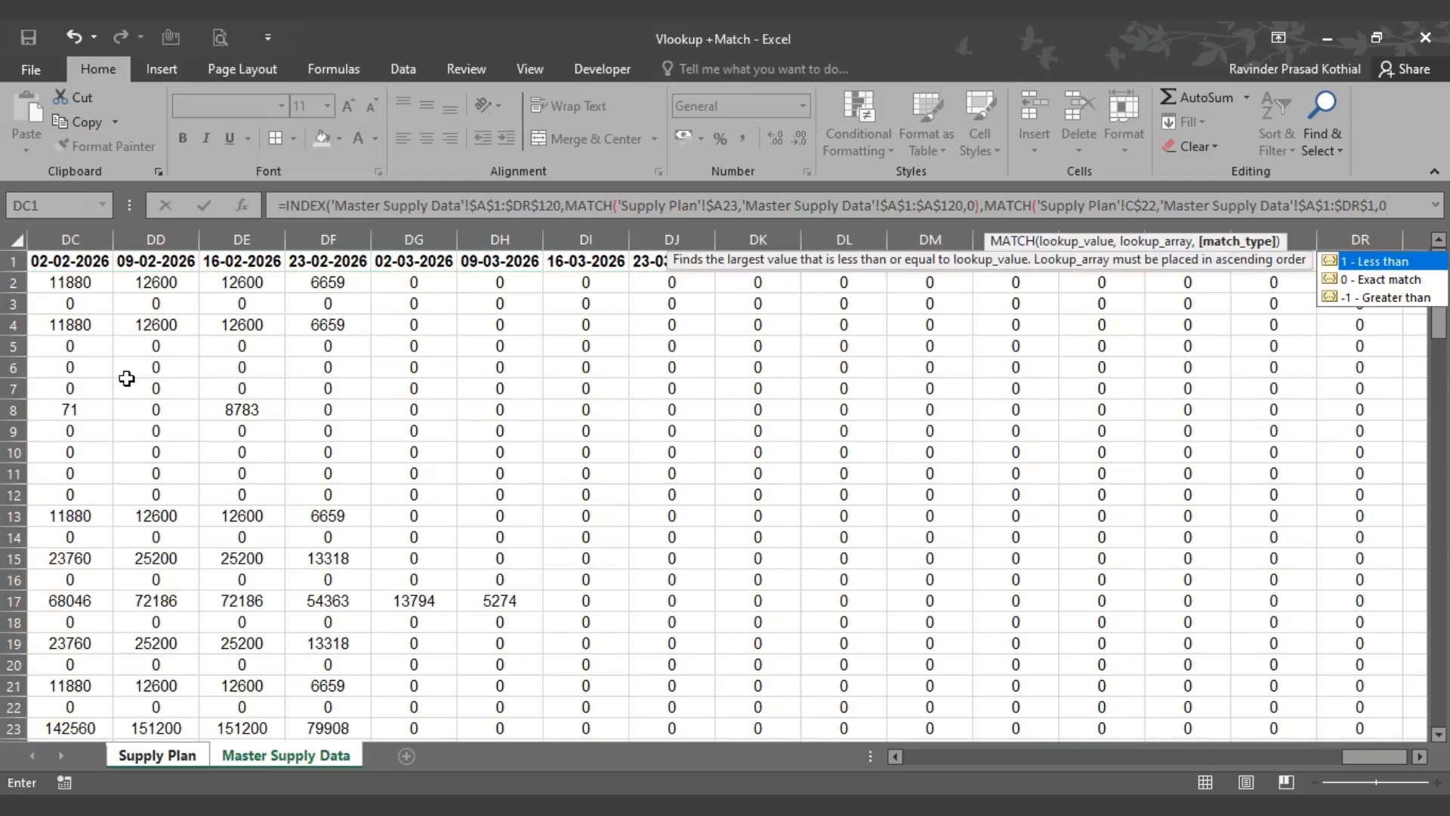
{"action": "type", "text": "0))"}
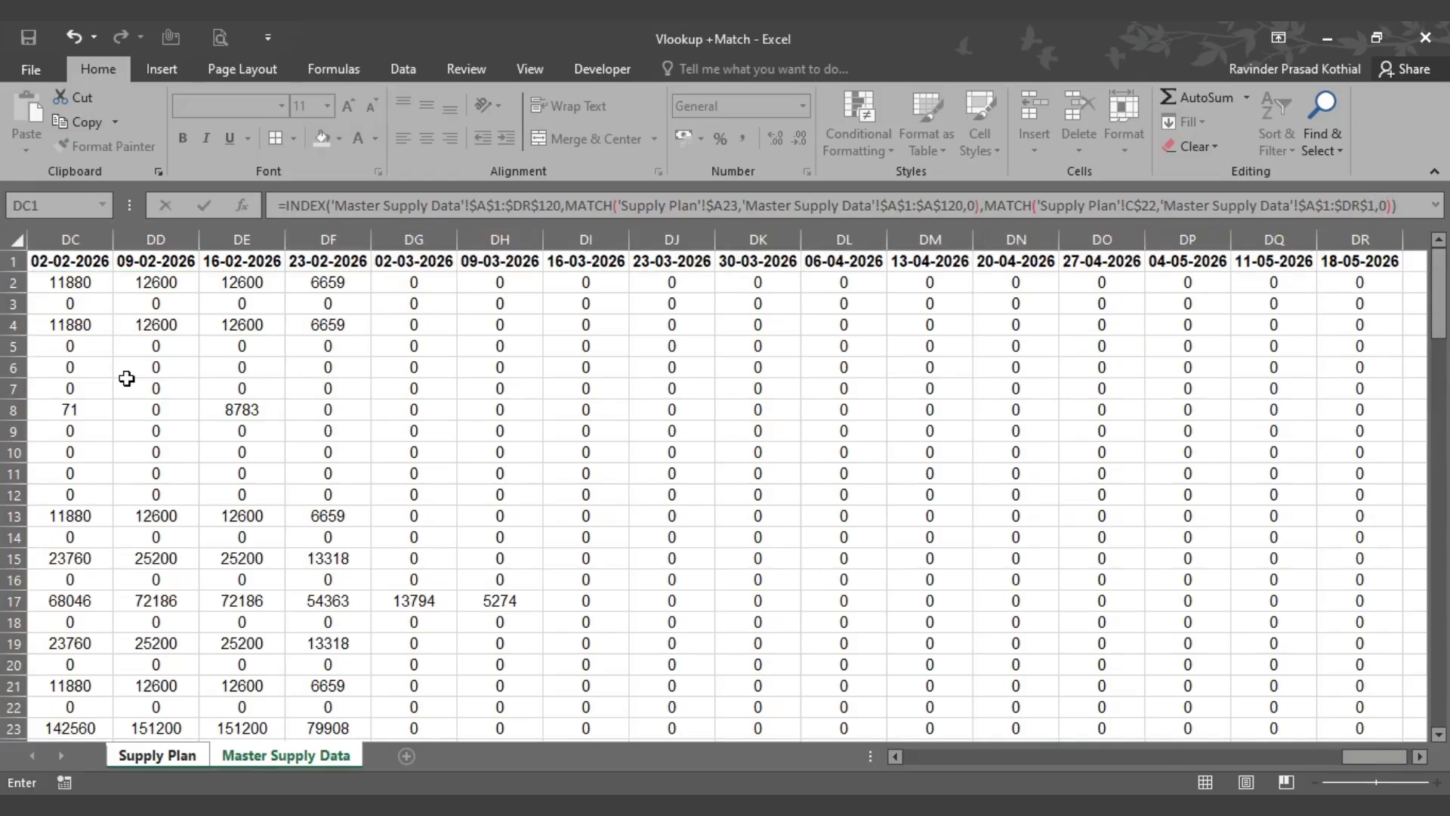
{"action": "key", "text": "Return"}
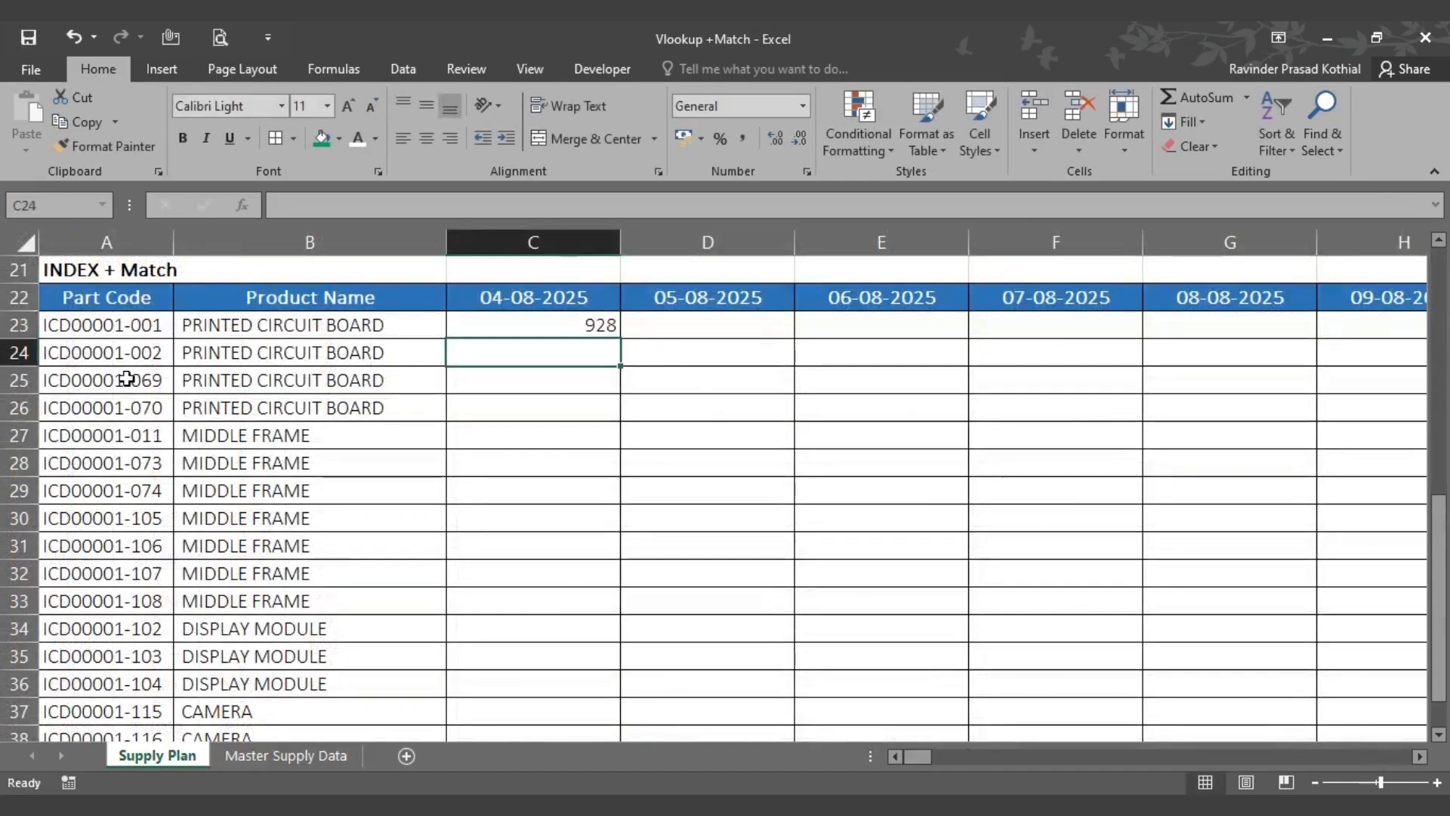
Step: Copy the INDEX and MATCH formula from C23 down to C39, the last part code row
{"action": "key", "text": "Up"}
{"action": "key", "text": "ctrl+c"}
{"action": "key", "text": "Left"}
{"action": "key", "text": "ctrl+Down"}
{"action": "key", "text": "Down"}
{"action": "key", "text": "Right"}
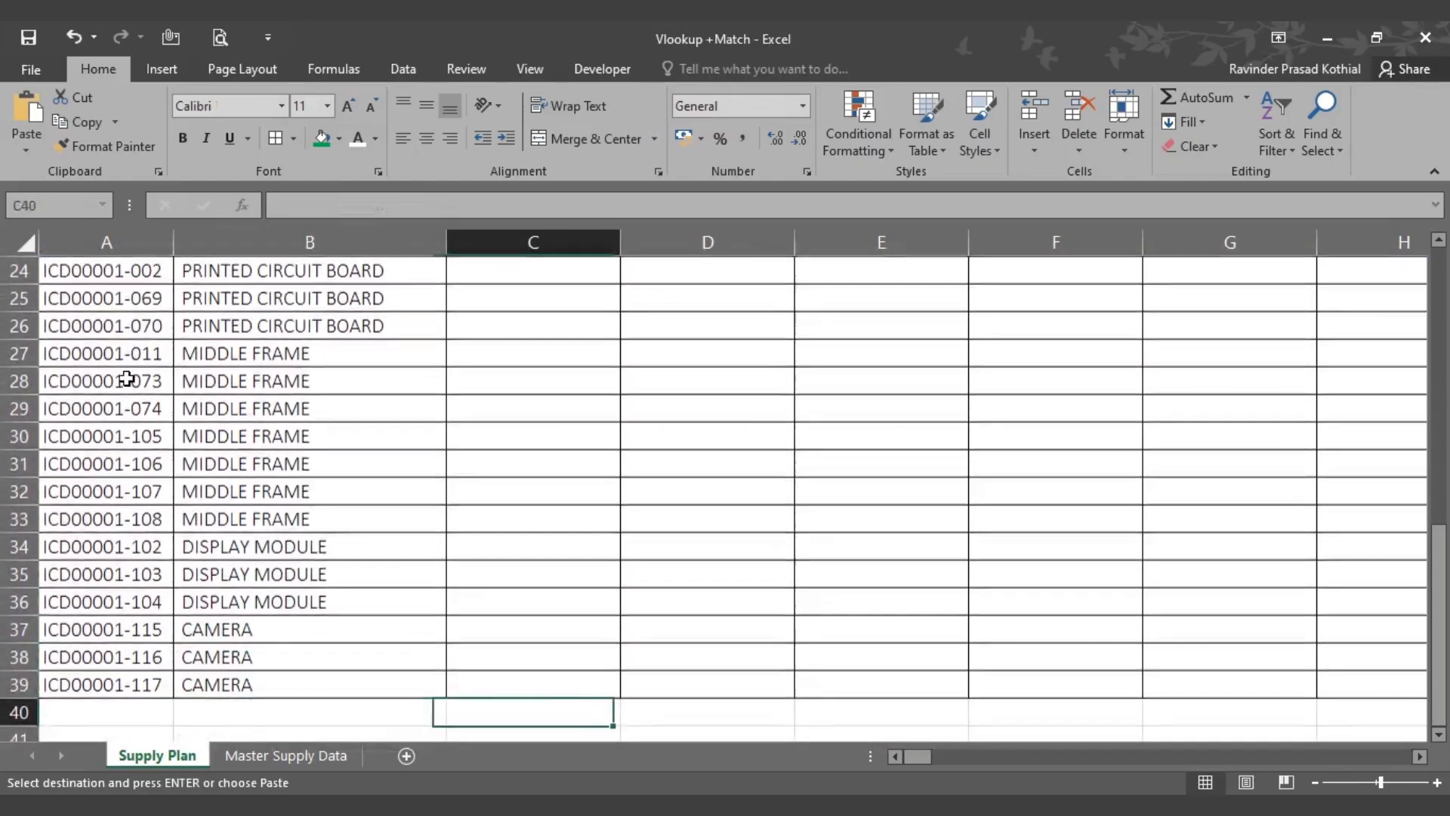
{"action": "key", "text": "Up"}
{"action": "key", "text": "ctrl+shift+Up"}
{"action": "key", "text": "shift+Down"}
{"action": "key", "text": "ctrl+v"}
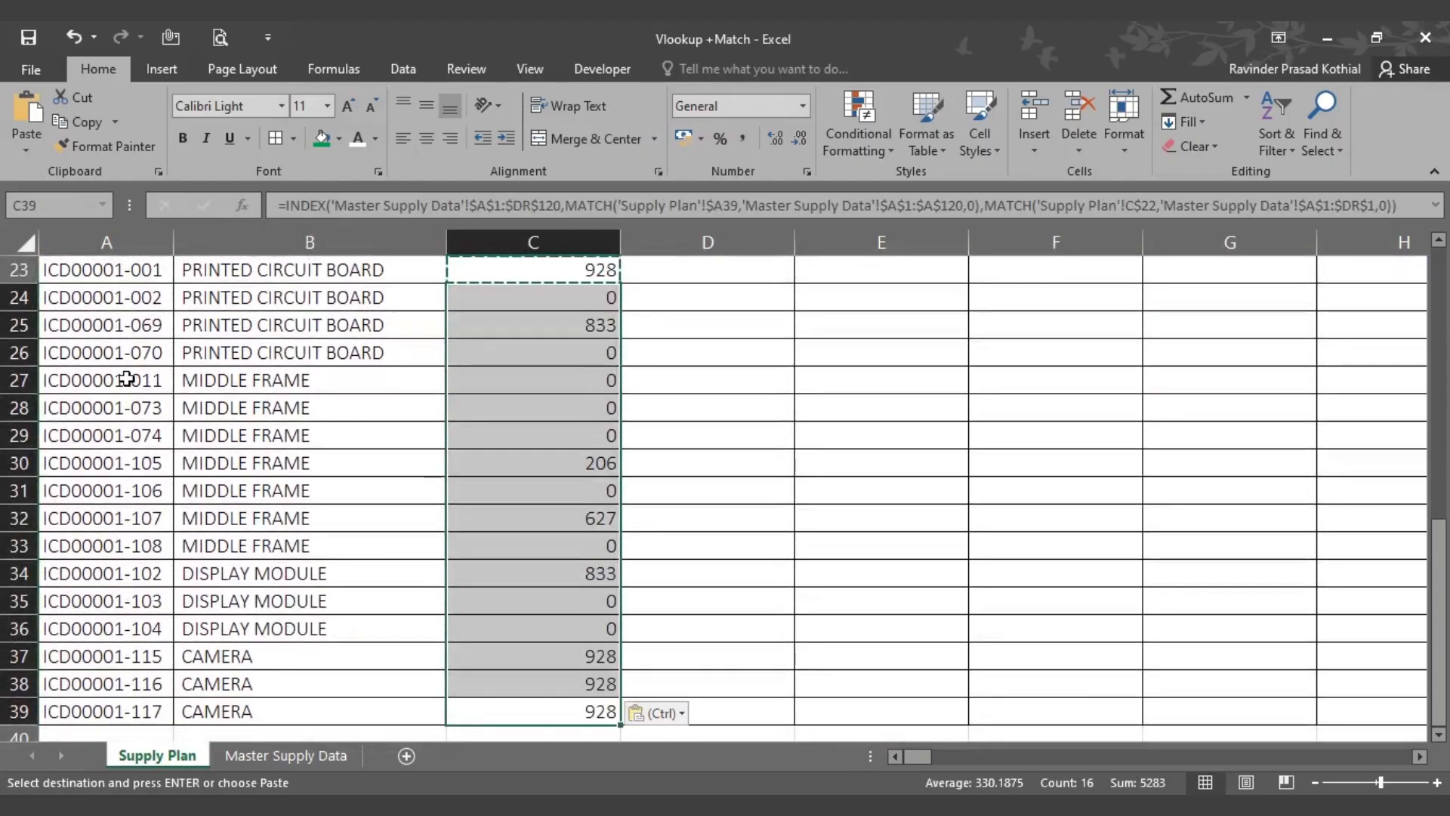
{"action": "scroll", "coordinate": [677, 387], "scroll_direction": "up", "scroll_amount": 5}
{"action": "key", "text": "ctrl+v"}
Step: Fill the formulas in C23:C39 across to column DR and compare the result with the Vlookup + Match table
{"action": "left_click", "coordinate": [717, 464]}
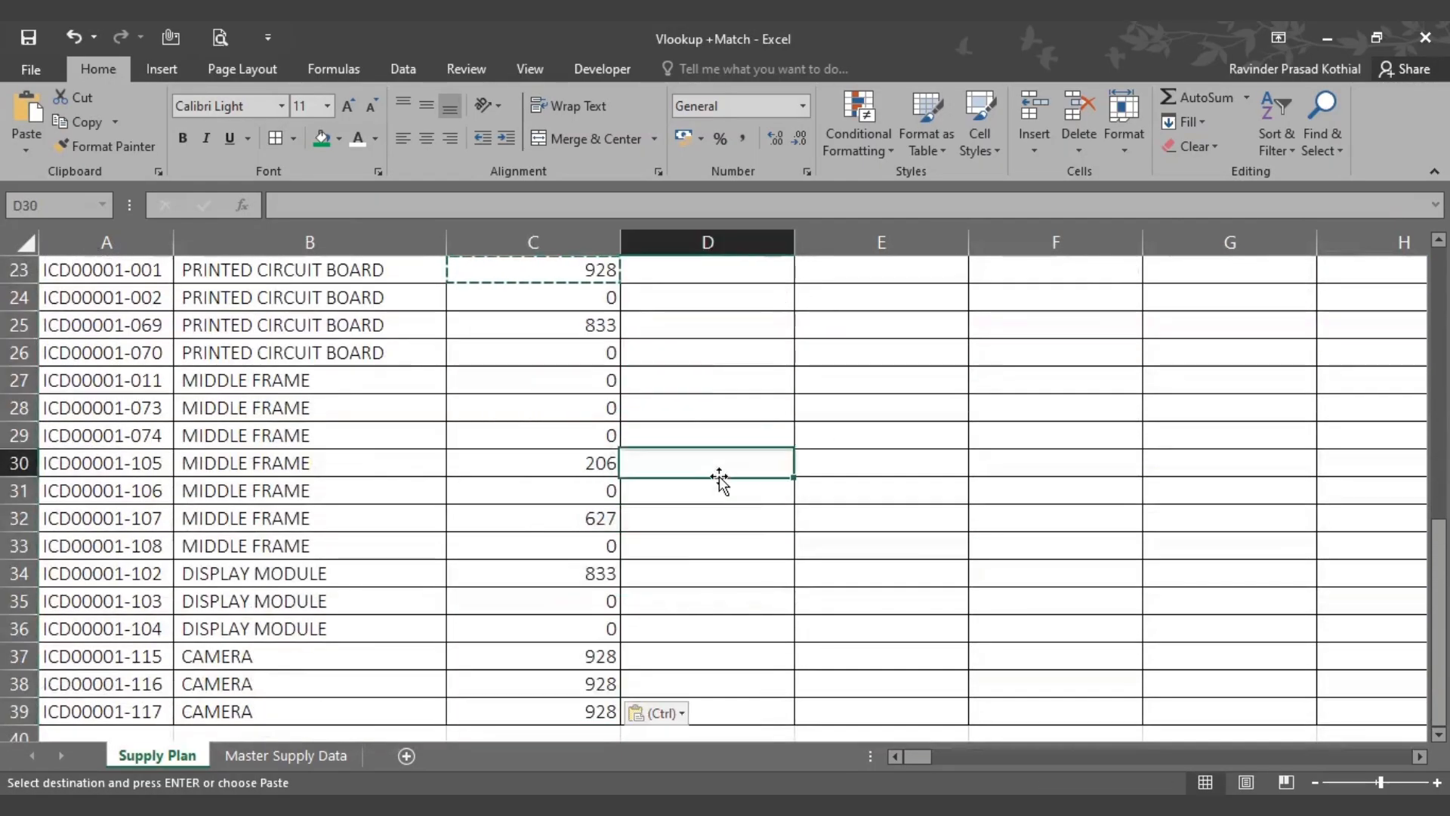
{"action": "scroll", "coordinate": [706, 408], "scroll_direction": "up", "scroll_amount": 7}
{"action": "scroll", "coordinate": [577, 598], "scroll_direction": "down", "scroll_amount": 8}
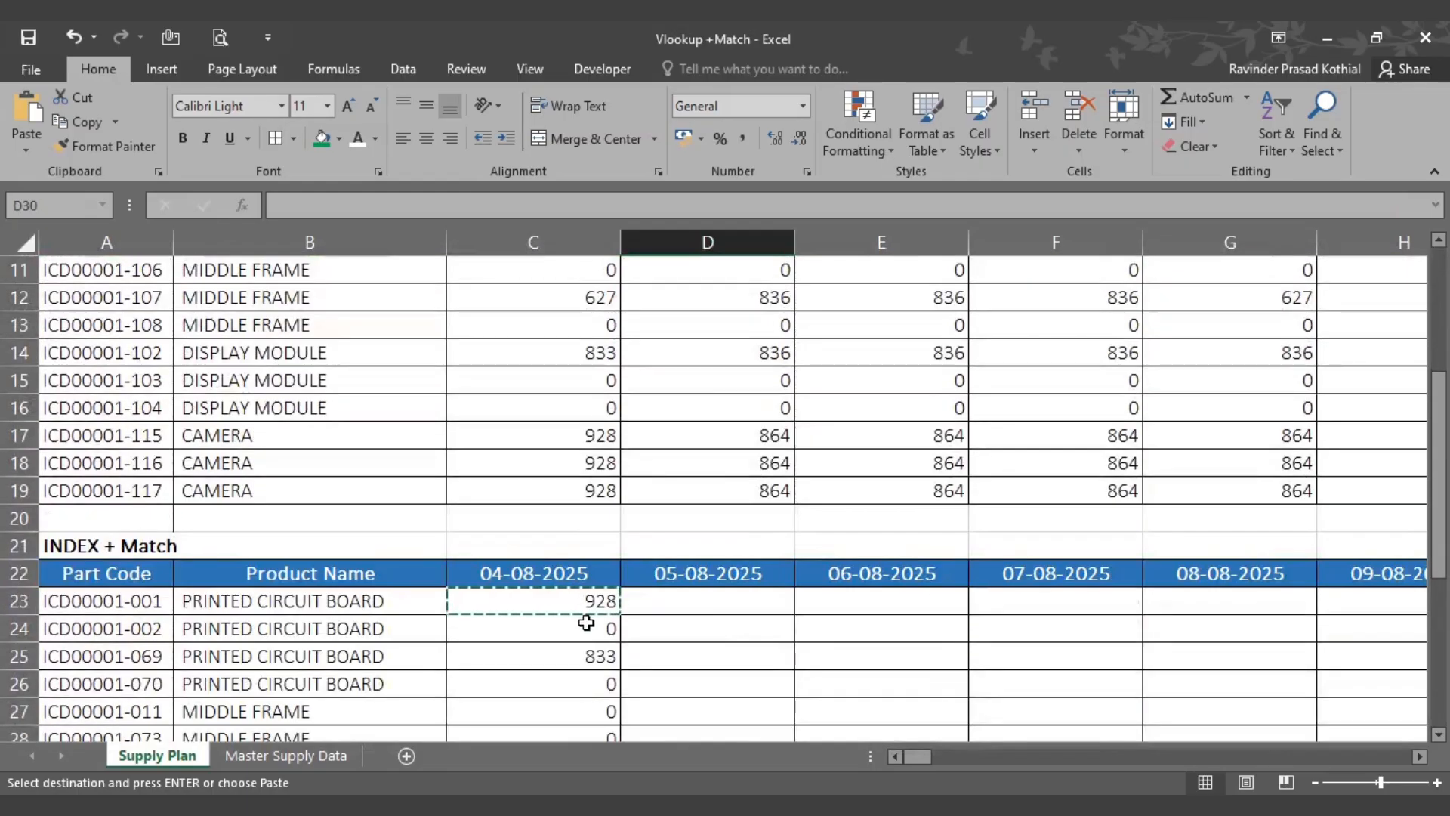
{"action": "left_click", "coordinate": [738, 498]}
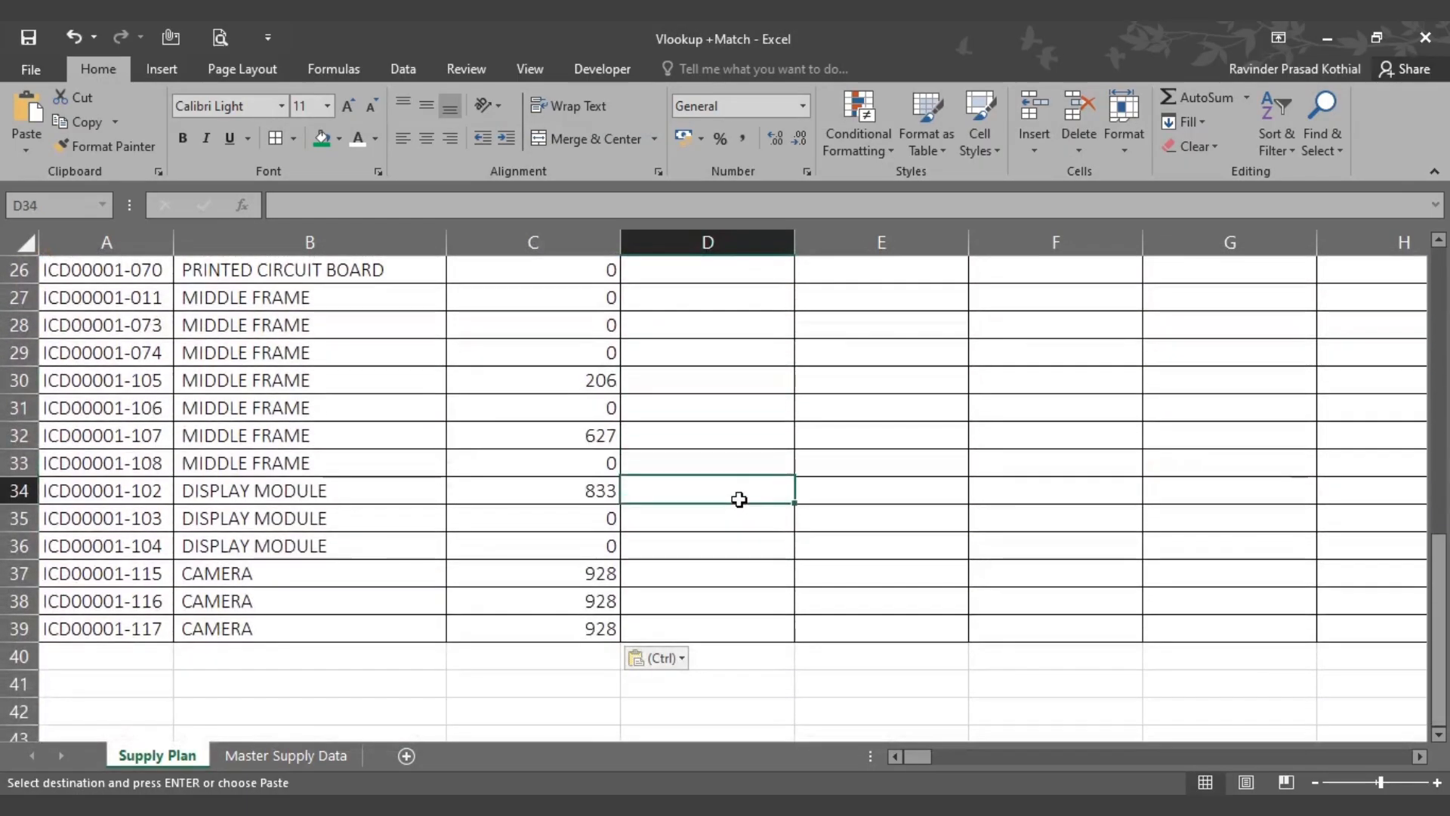
{"action": "scroll", "coordinate": [644, 450], "scroll_direction": "up", "scroll_amount": 2}
{"action": "left_click_drag", "start_coordinate": [564, 321], "coordinate": [1219, 558]}
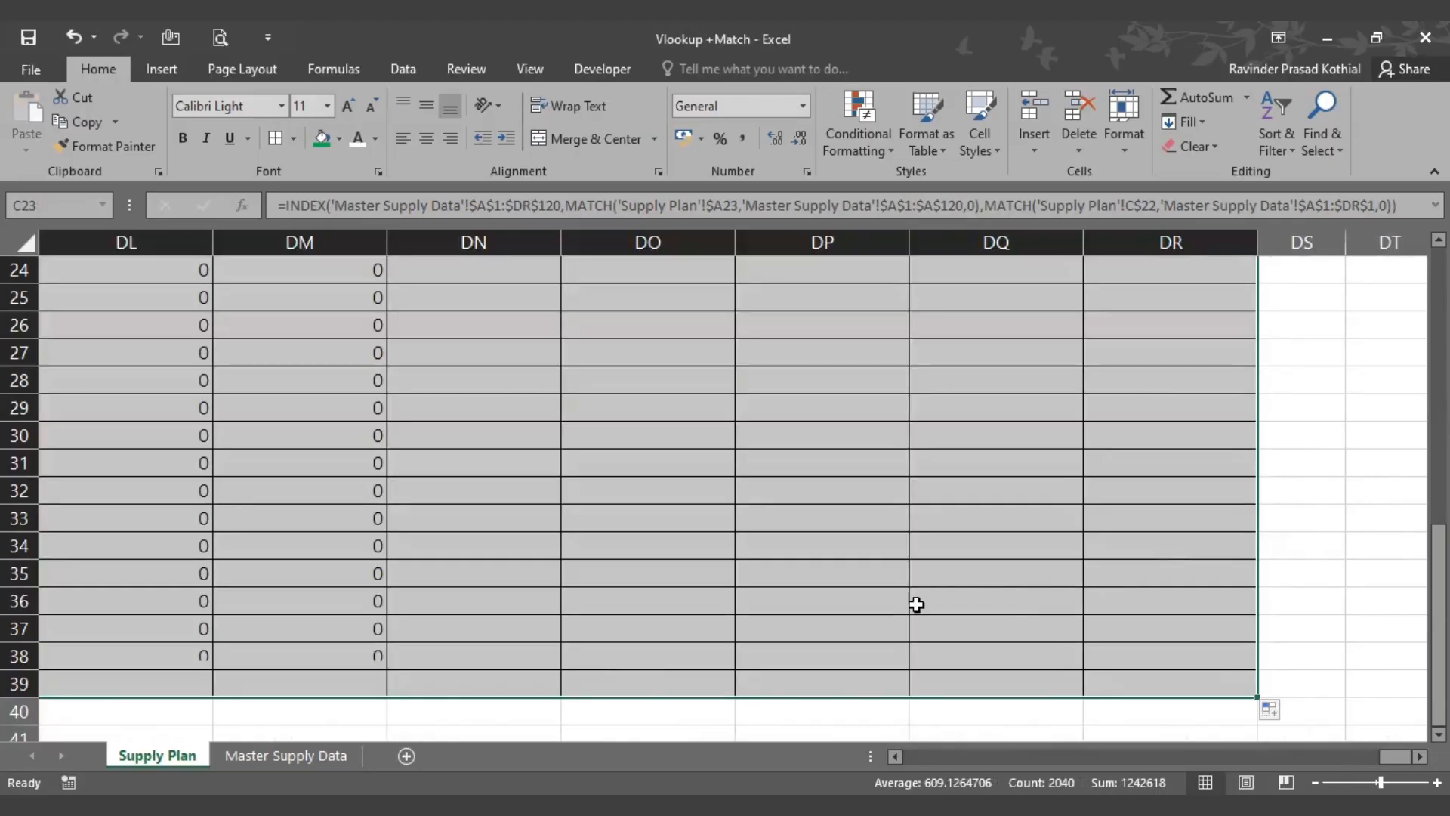
{"action": "left_click_drag", "start_coordinate": [1388, 758], "coordinate": [682, 767]}
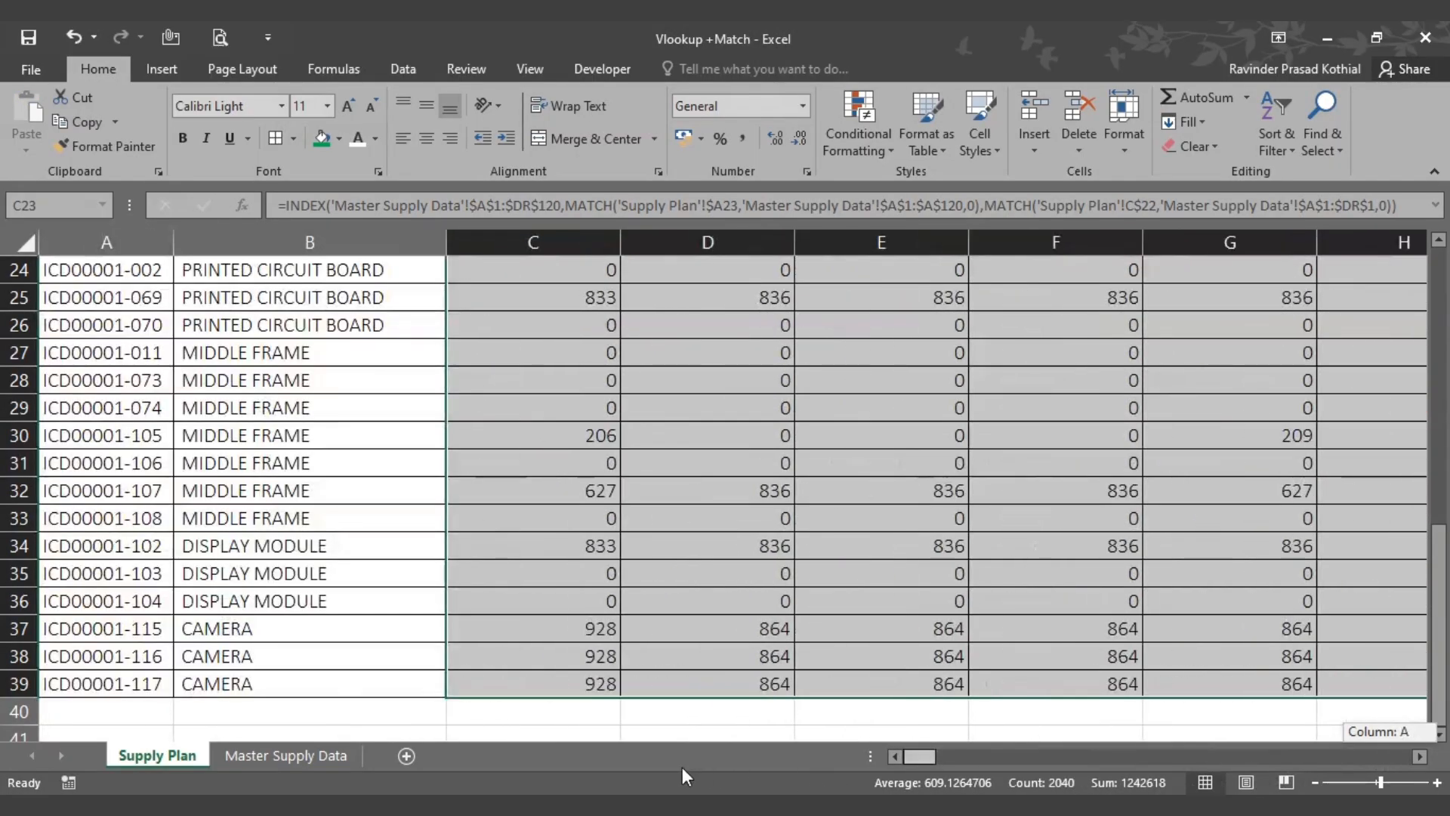
{"action": "scroll", "coordinate": [607, 557], "scroll_direction": "up", "scroll_amount": 5}
{"action": "scroll", "coordinate": [382, 465], "scroll_direction": "up", "scroll_amount": 3}
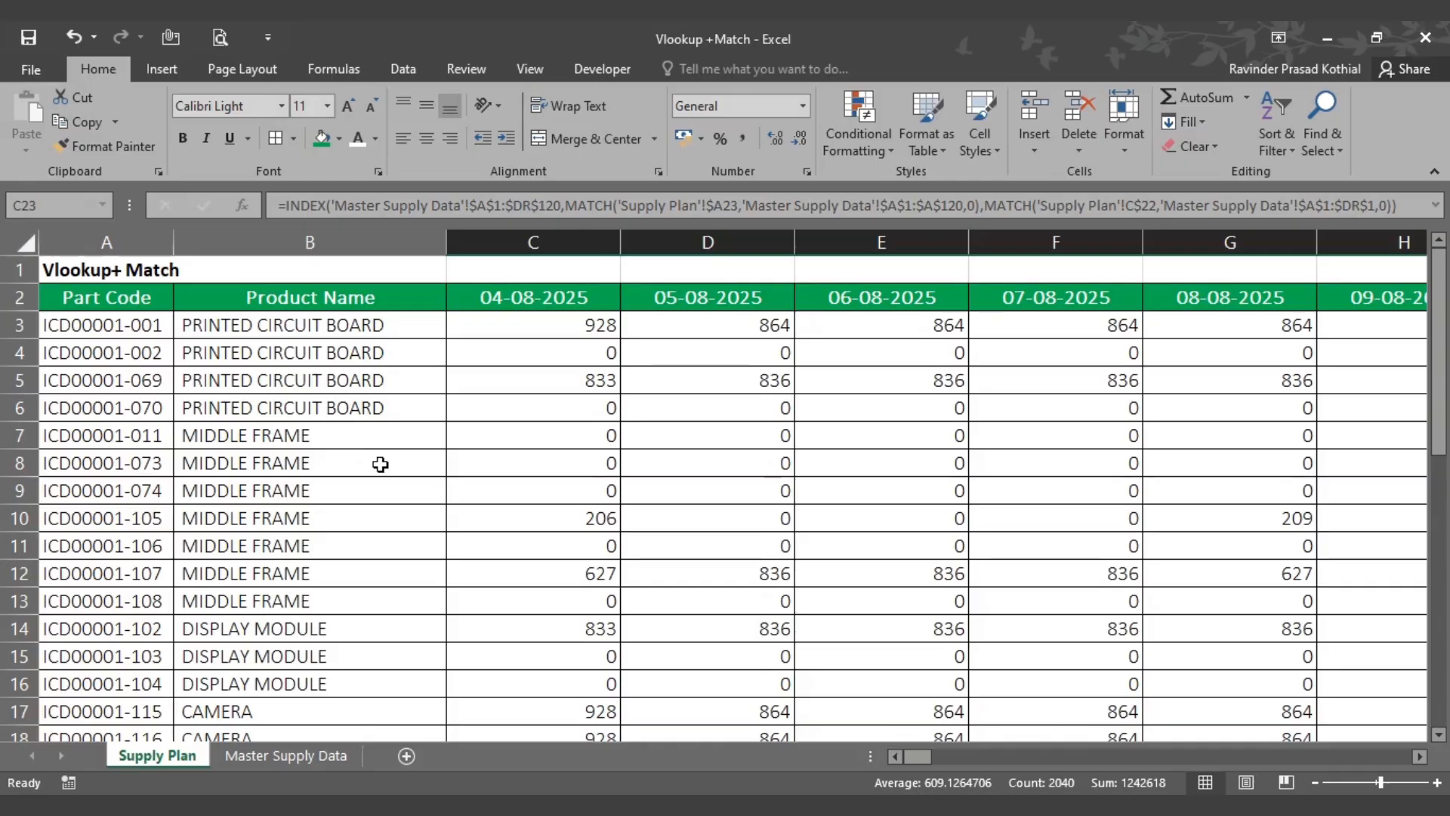
{"action": "left_click", "coordinate": [493, 441]}
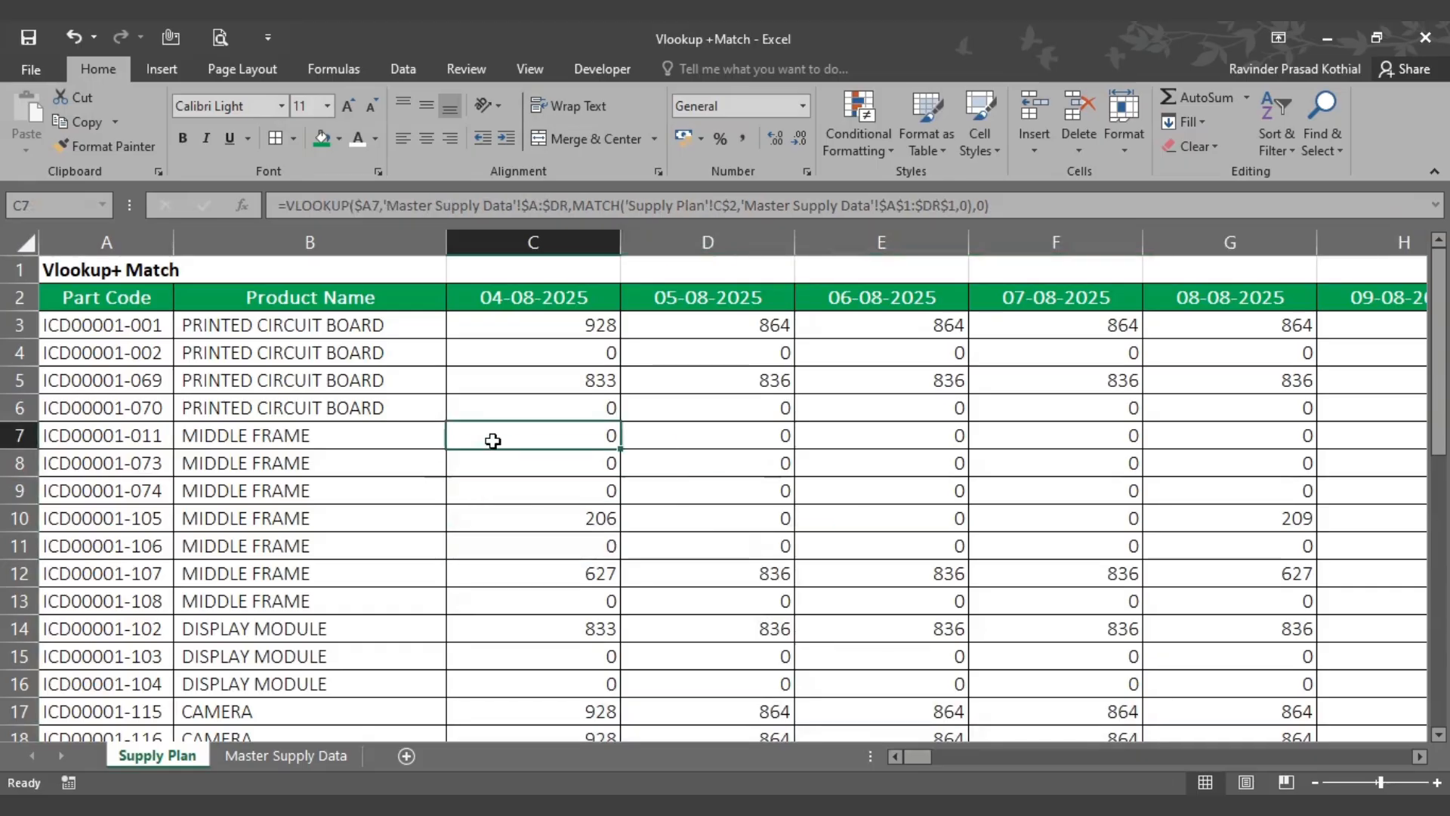